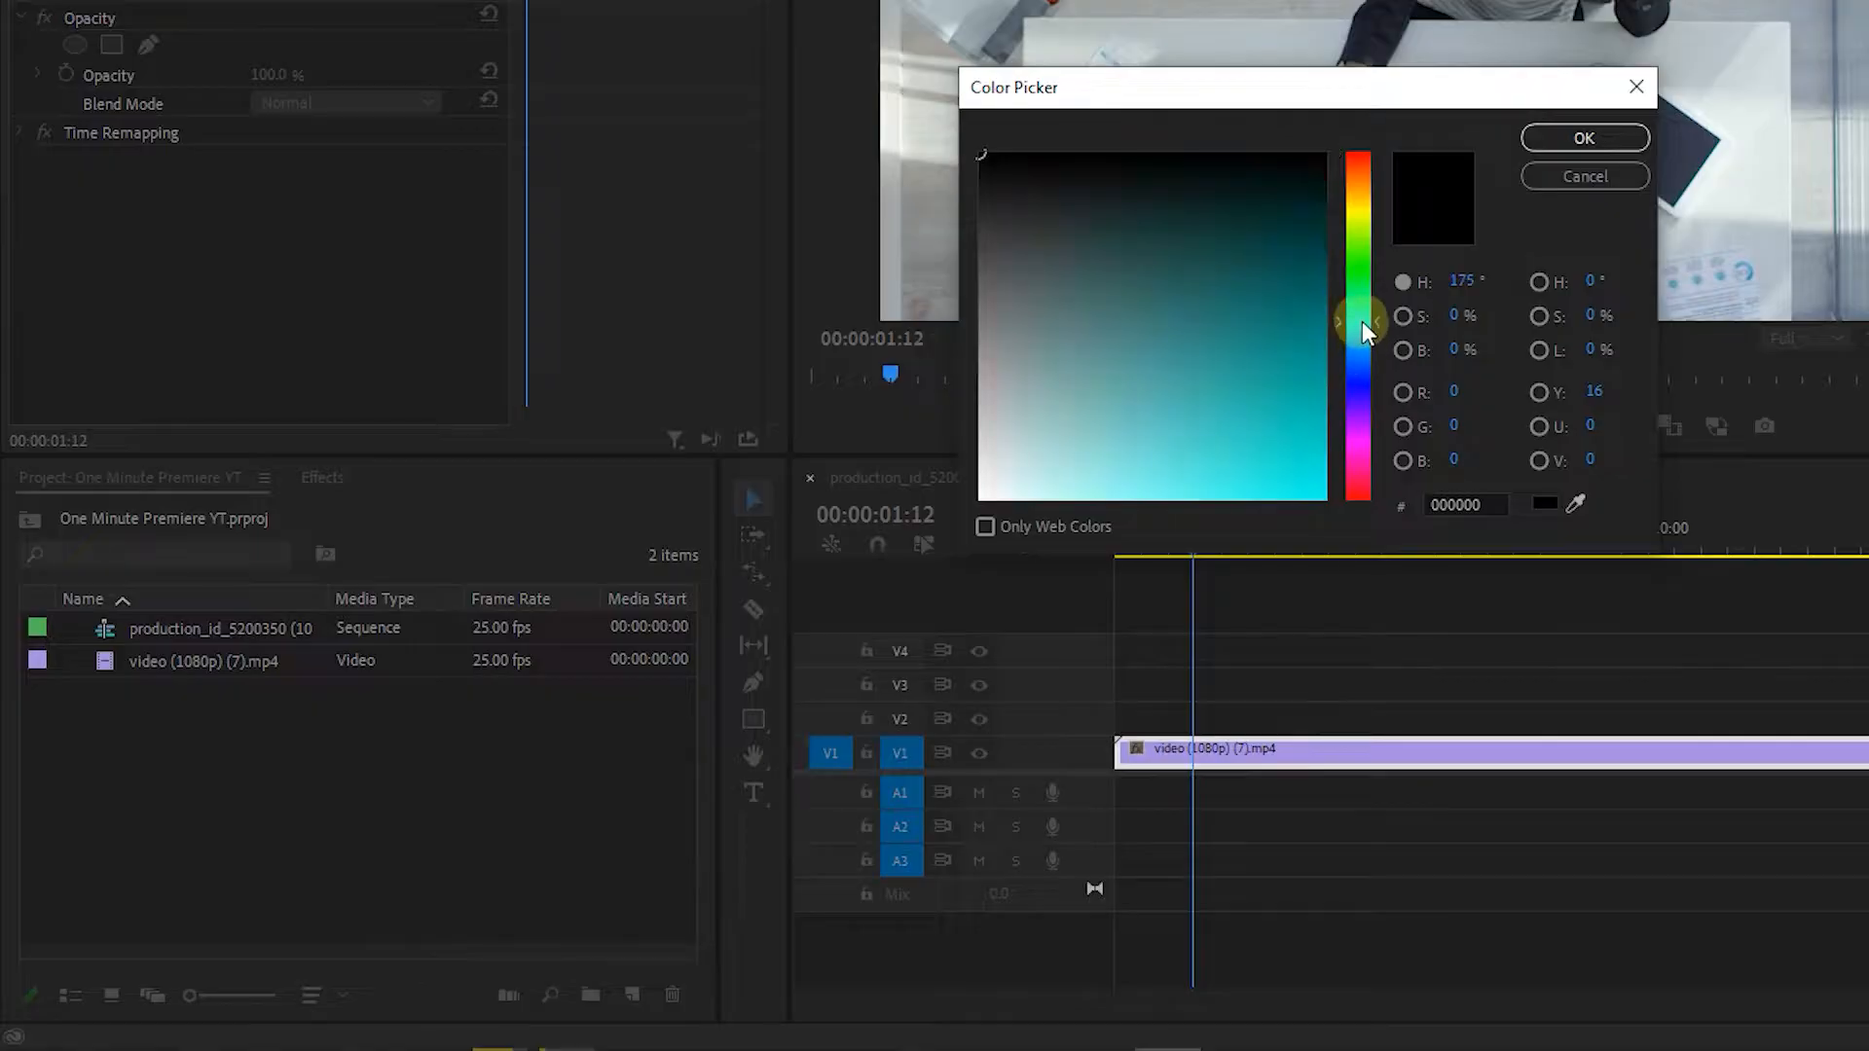
# Create a light cyan matte named Color Matte and place it on V2 above the video, starting at 00:00:01:12
pyautogui.click(1103, 498)
pyautogui.click(1579, 142)
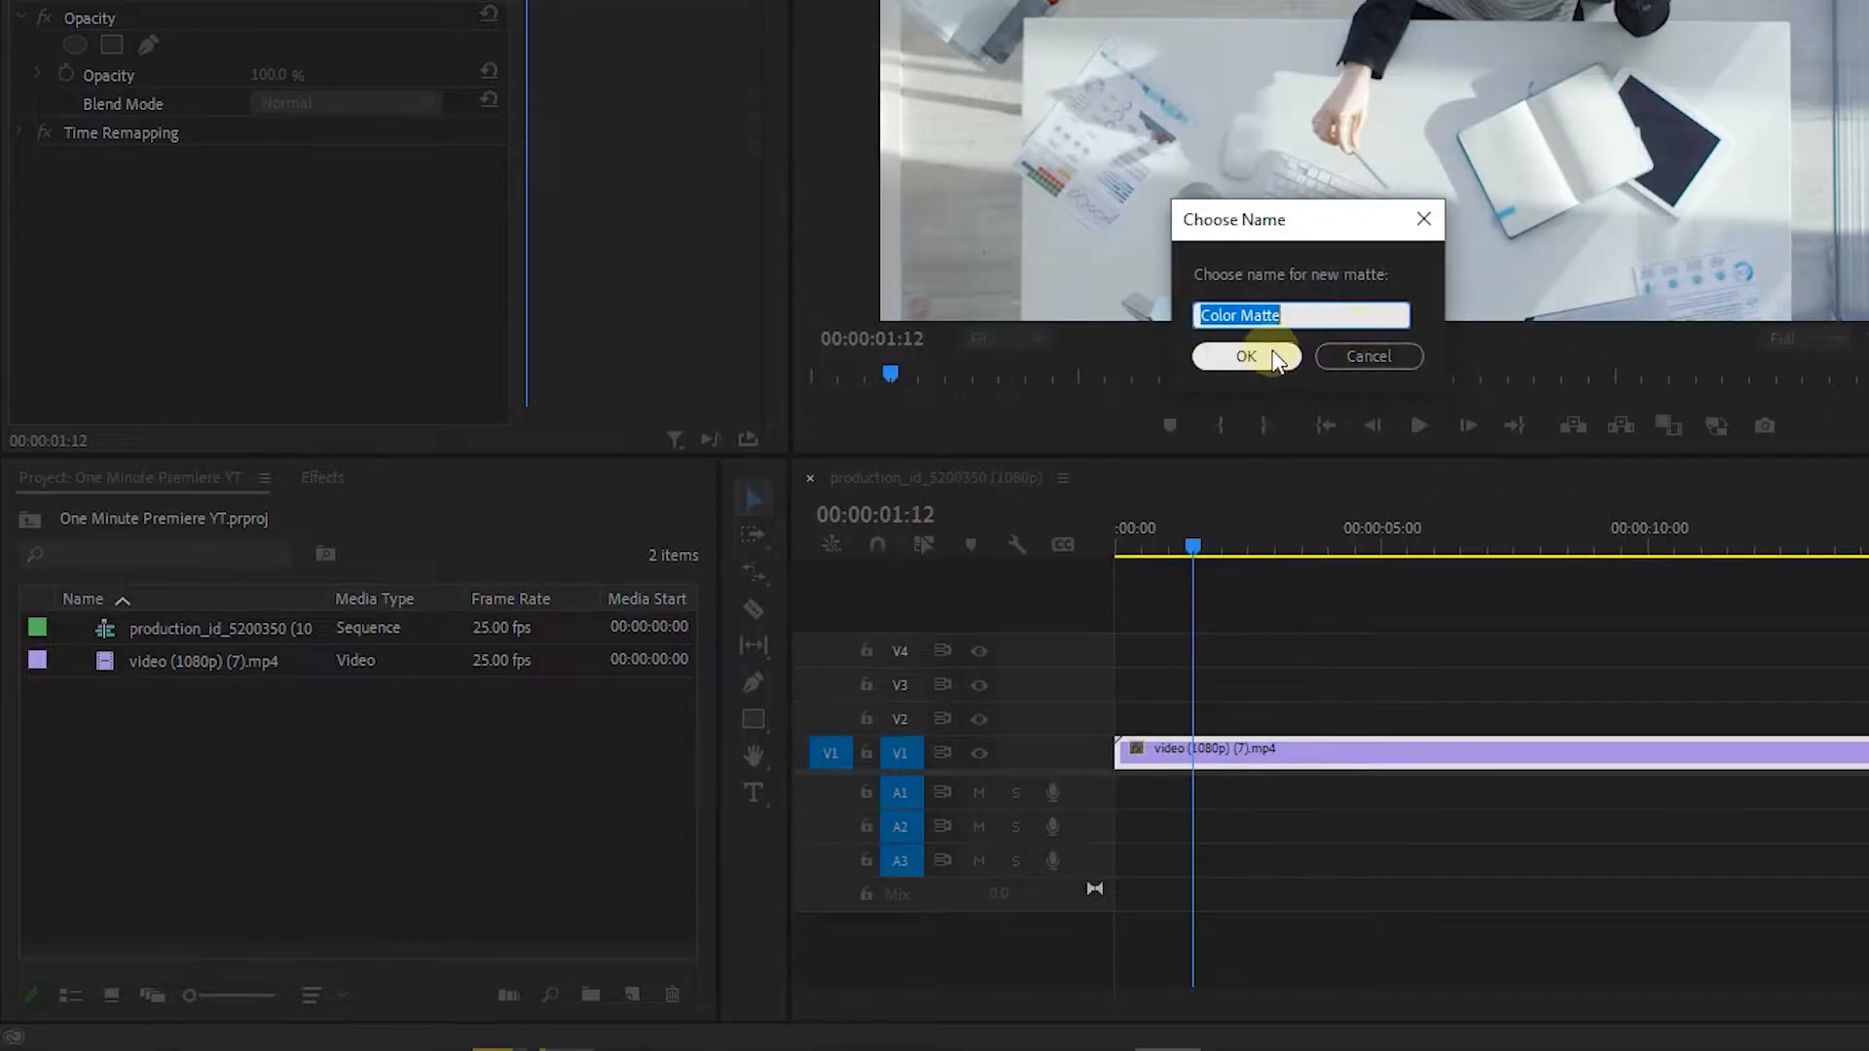
pyautogui.click(1251, 352)
pyautogui.moveTo(189, 628); pyautogui.dragTo(1199, 718)
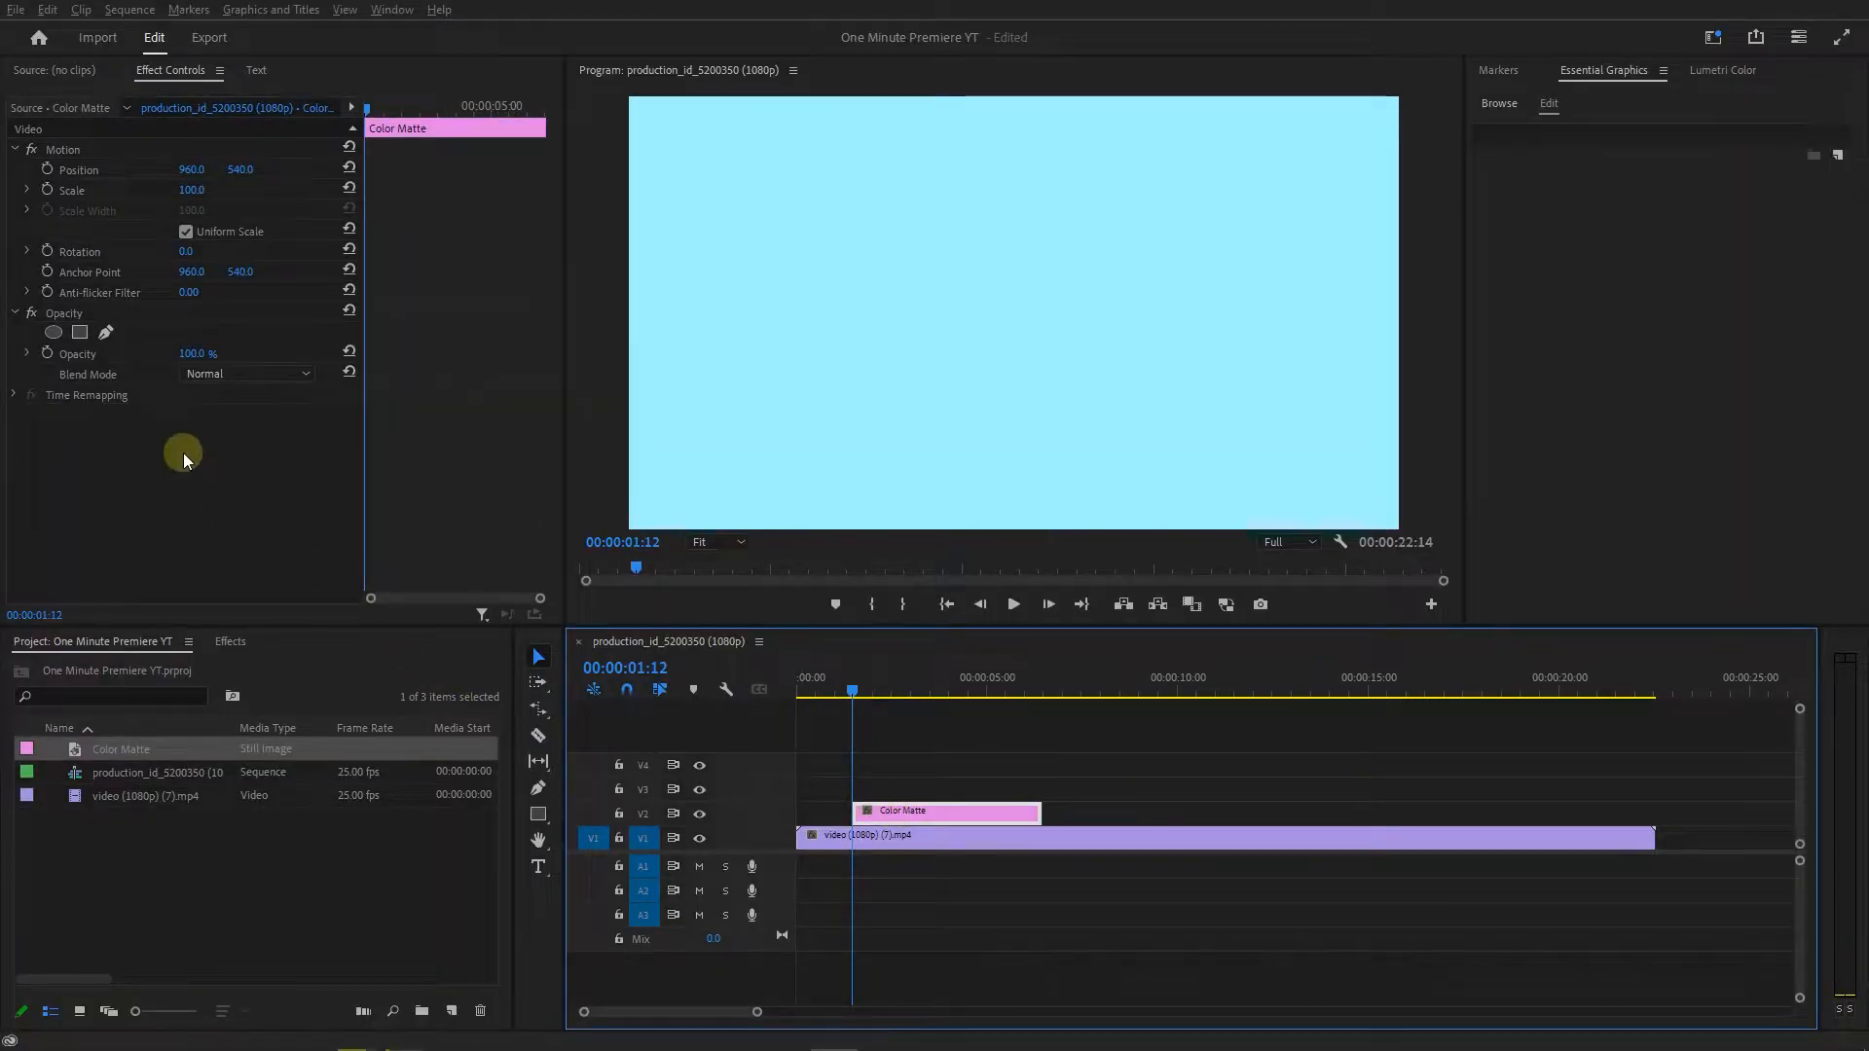
# Add a rectangular opacity mask to the matte and, at 10% preview zoom, reshape it into a wide thin strip just below the frame
pyautogui.click(80, 334)
pyautogui.click(740, 542)
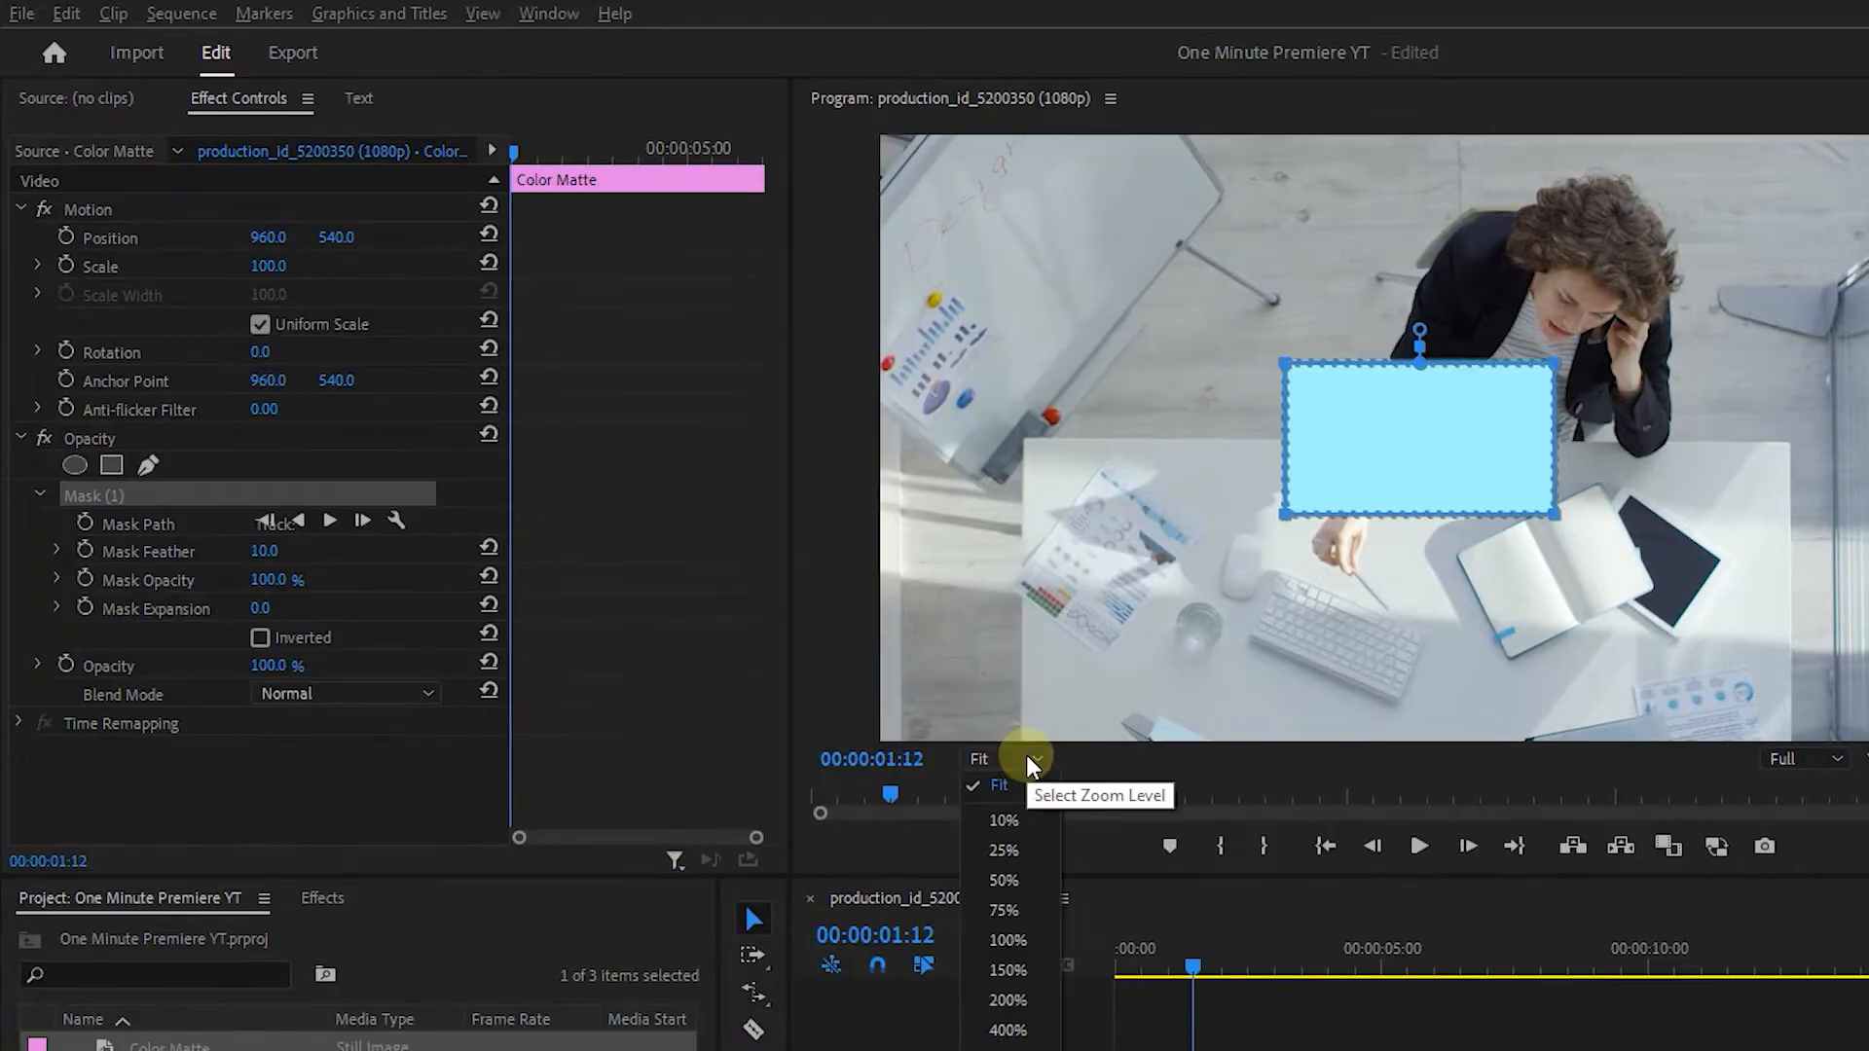
pyautogui.click(1006, 821)
pyautogui.moveTo(1418, 448); pyautogui.dragTo(1407, 589)
pyautogui.moveTo(1389, 527); pyautogui.dragTo(1257, 532)
pyautogui.moveTo(1452, 545); pyautogui.dragTo(1857, 523)
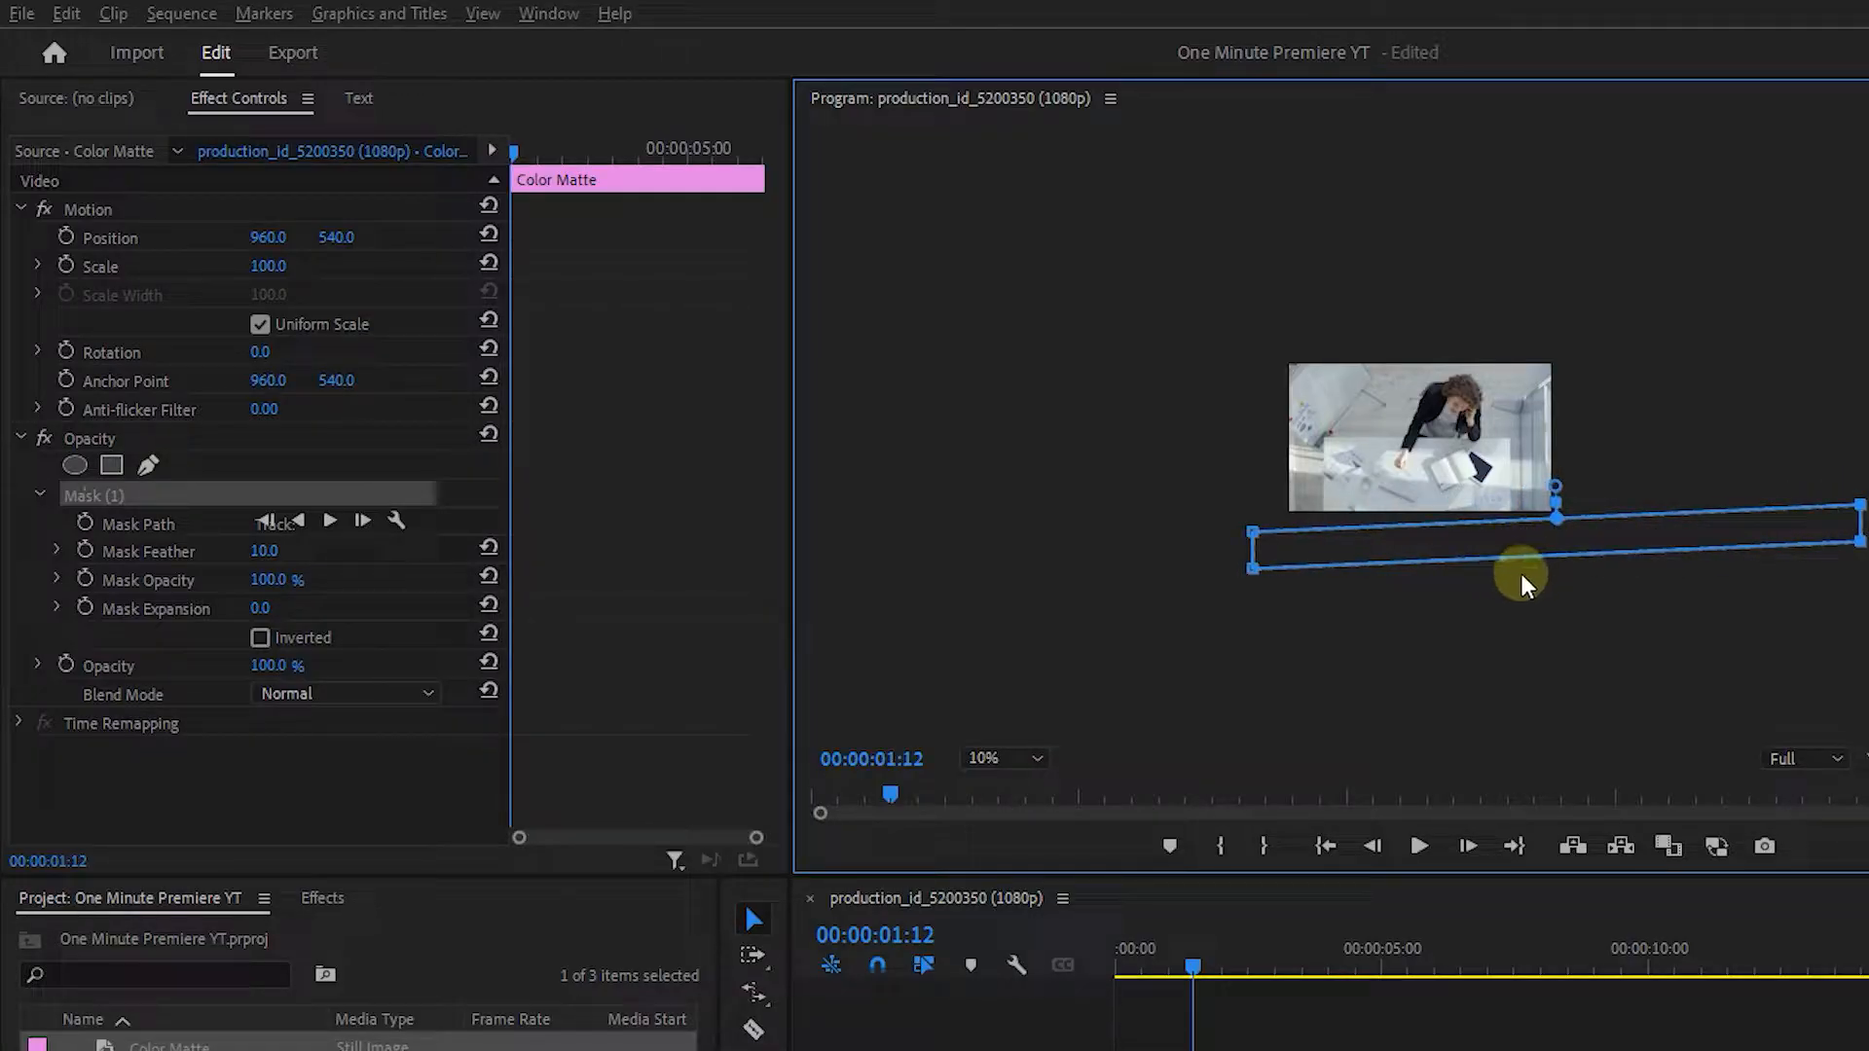
# Animate Mask Path from 00:00:01:12 to 00:00:02:07, moving the mask's upper-right corner beyond the frame's upper-left so the matte fills the frame
pyautogui.click(85, 526)
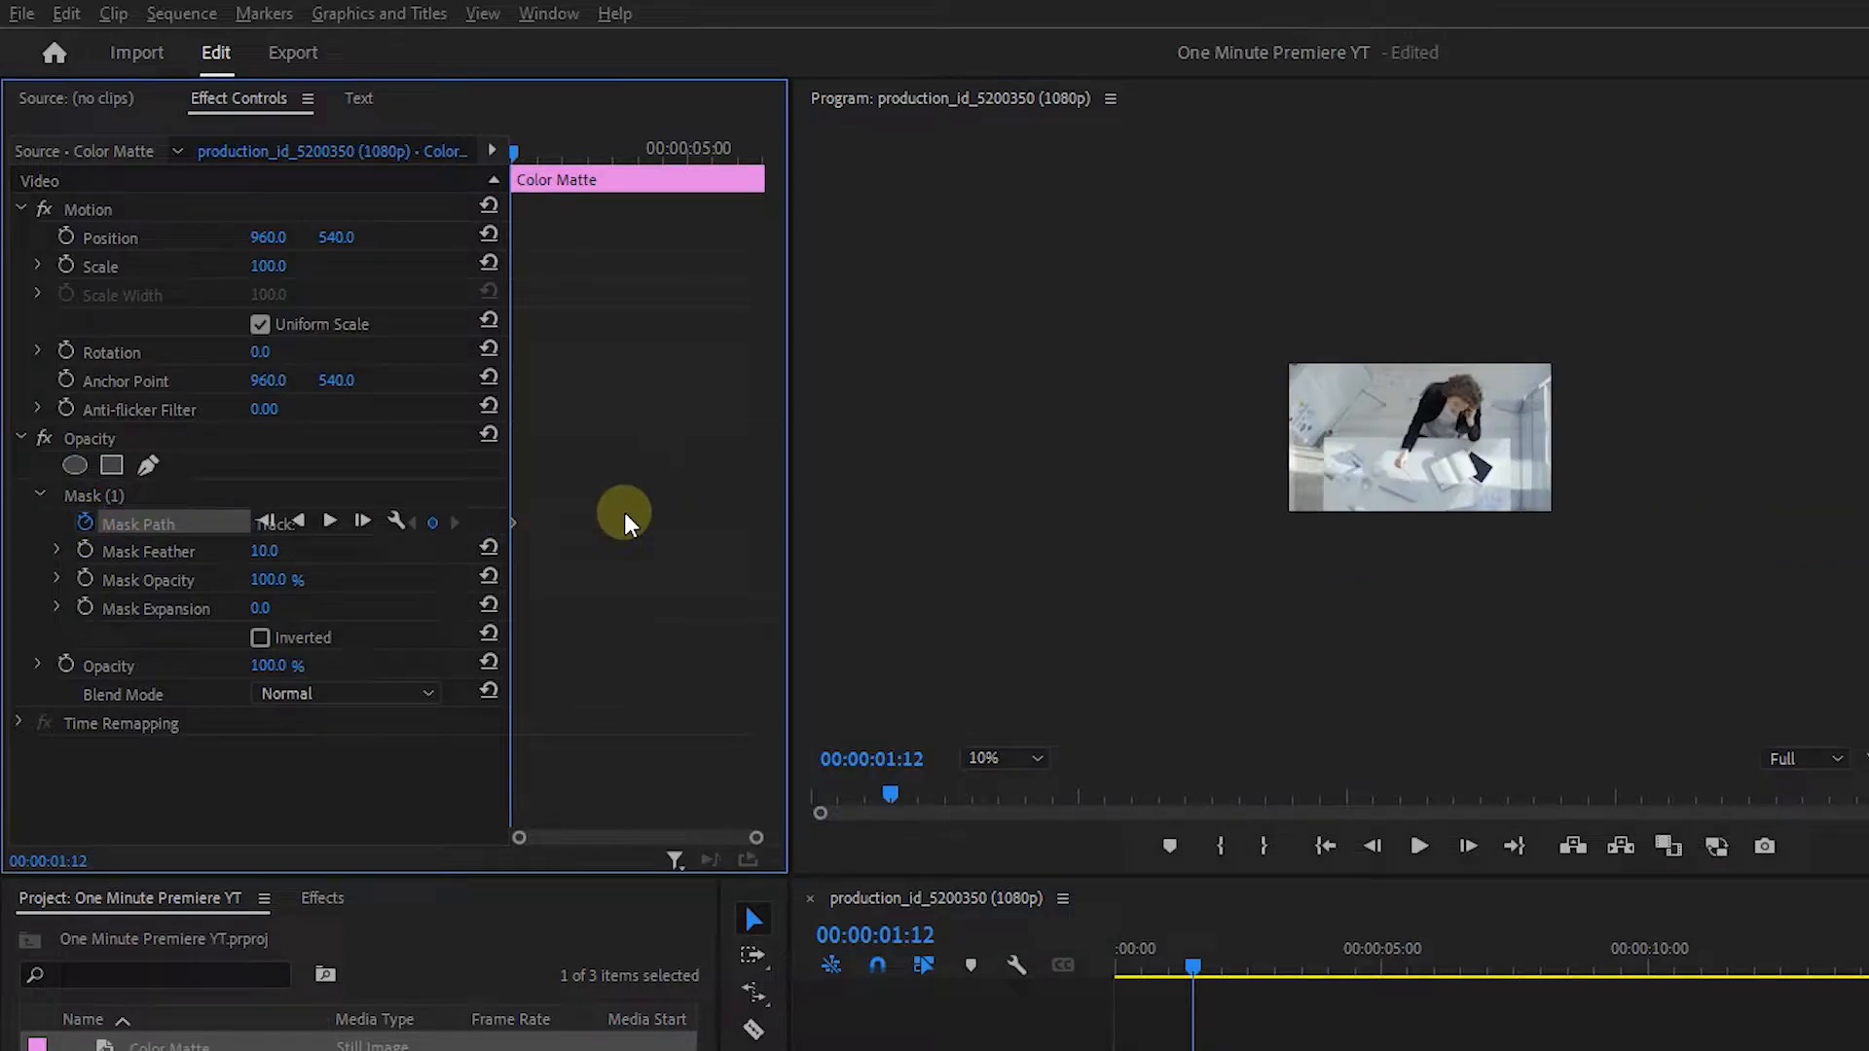
pyautogui.hotkey('shift', 'Right')
pyautogui.hotkey('shift', 'Right')
pyautogui.hotkey('shift', 'Right')
pyautogui.hotkey('shift', 'Right')
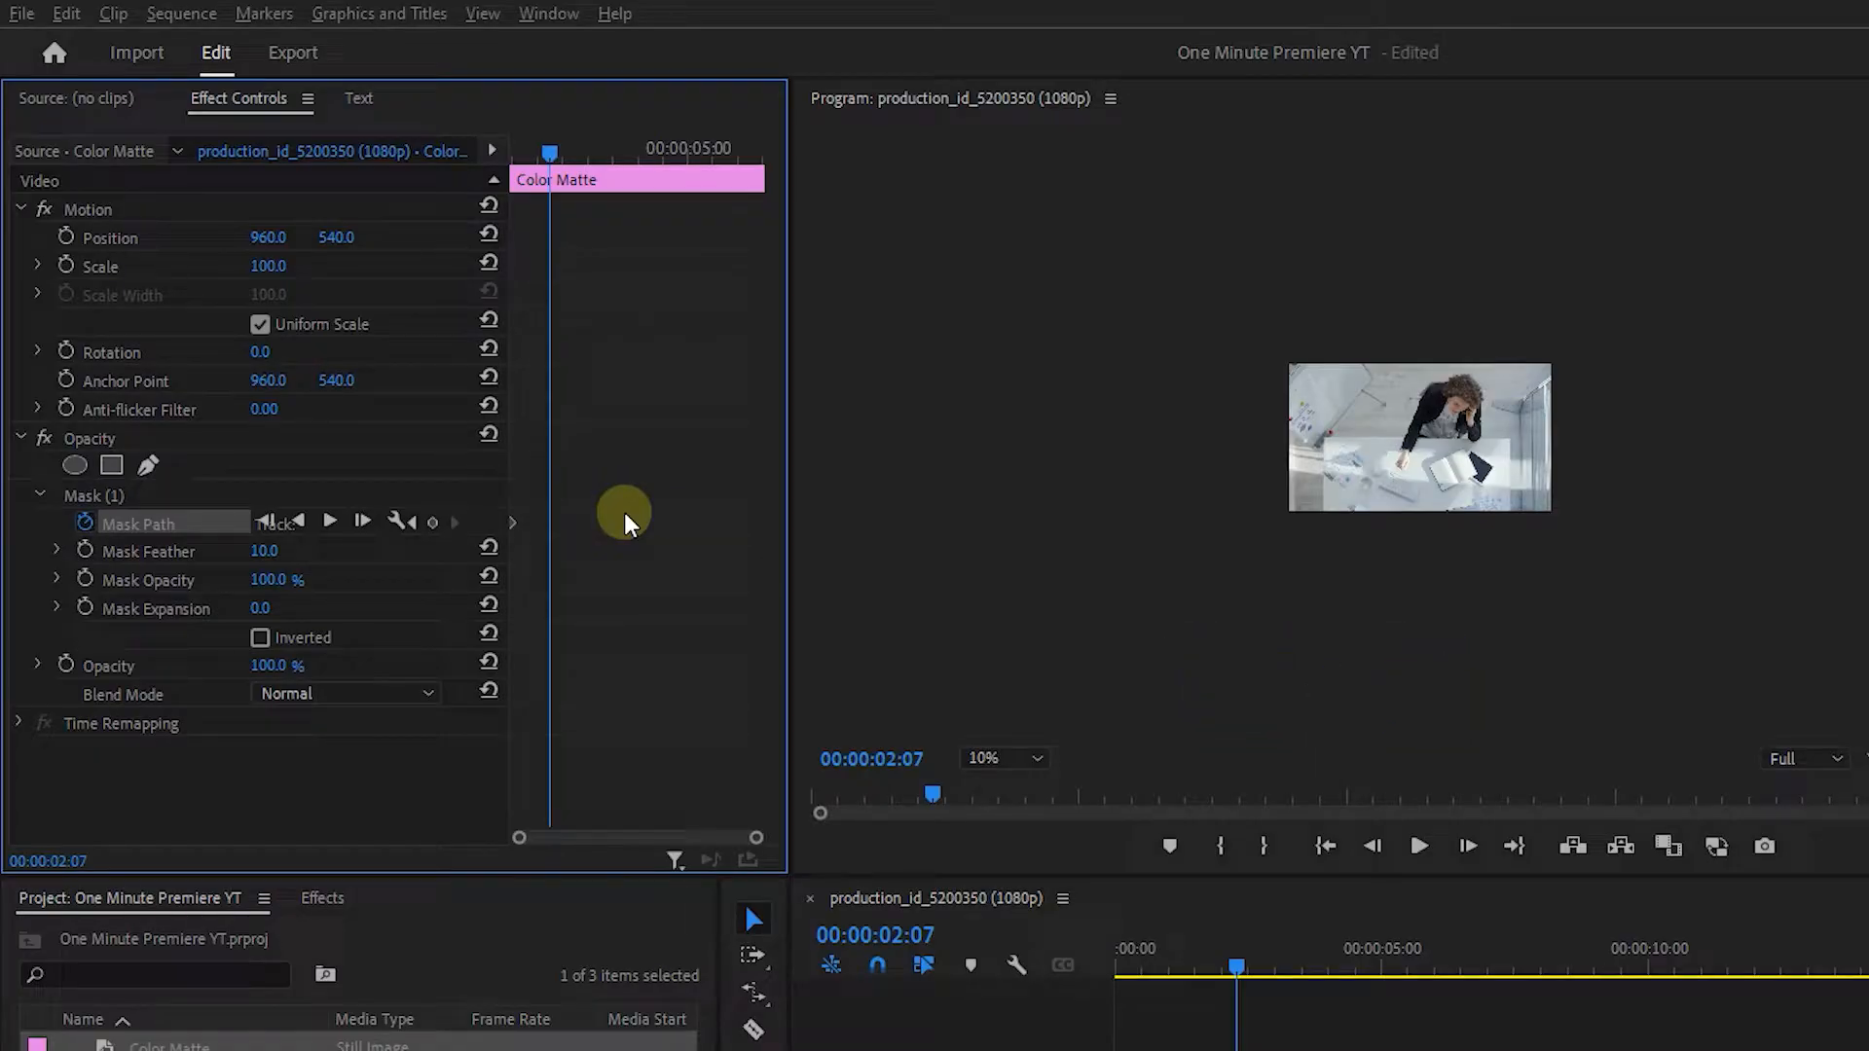
pyautogui.click(95, 495)
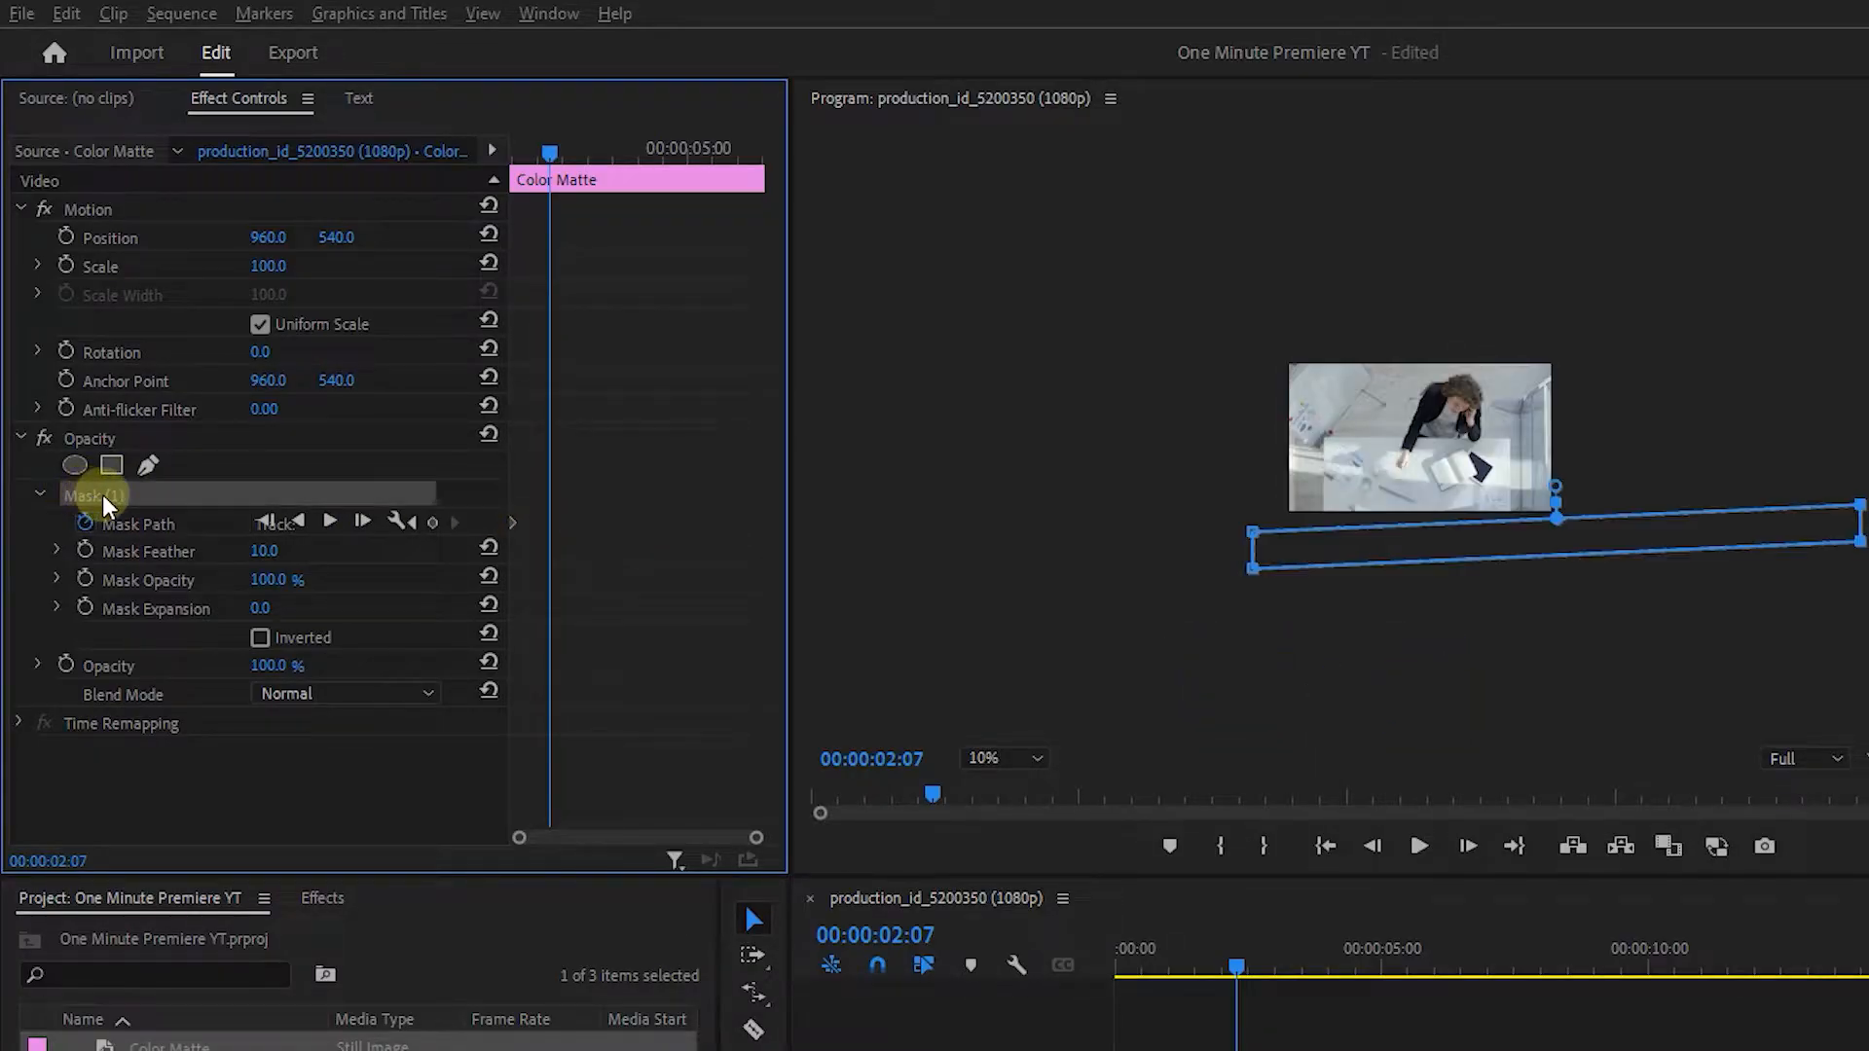
pyautogui.click(1849, 465)
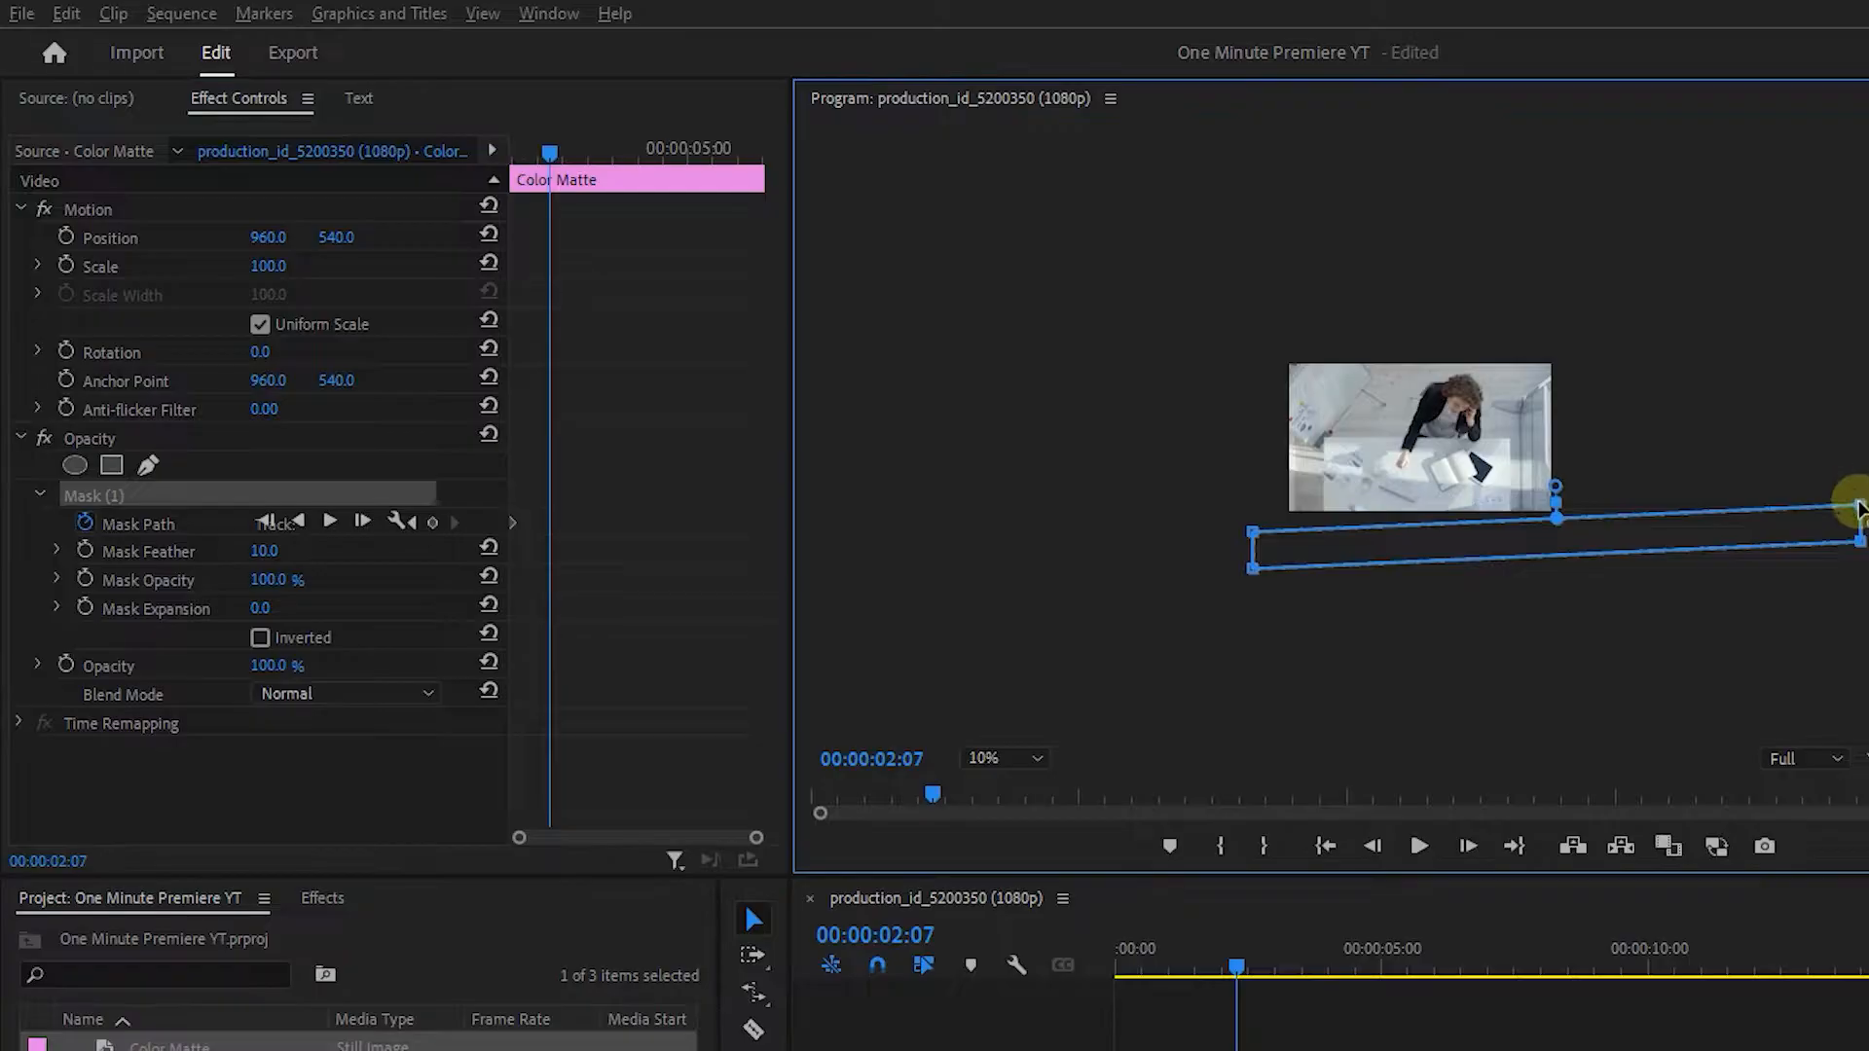
pyautogui.moveTo(1859, 508); pyautogui.dragTo(1258, 175)
# Add a Mask Path keyframe at 00:00:04:13 to hold the matte's full coverage
pyautogui.moveTo(551, 154); pyautogui.dragTo(667, 160)
pyautogui.press('space')
pyautogui.press('space')
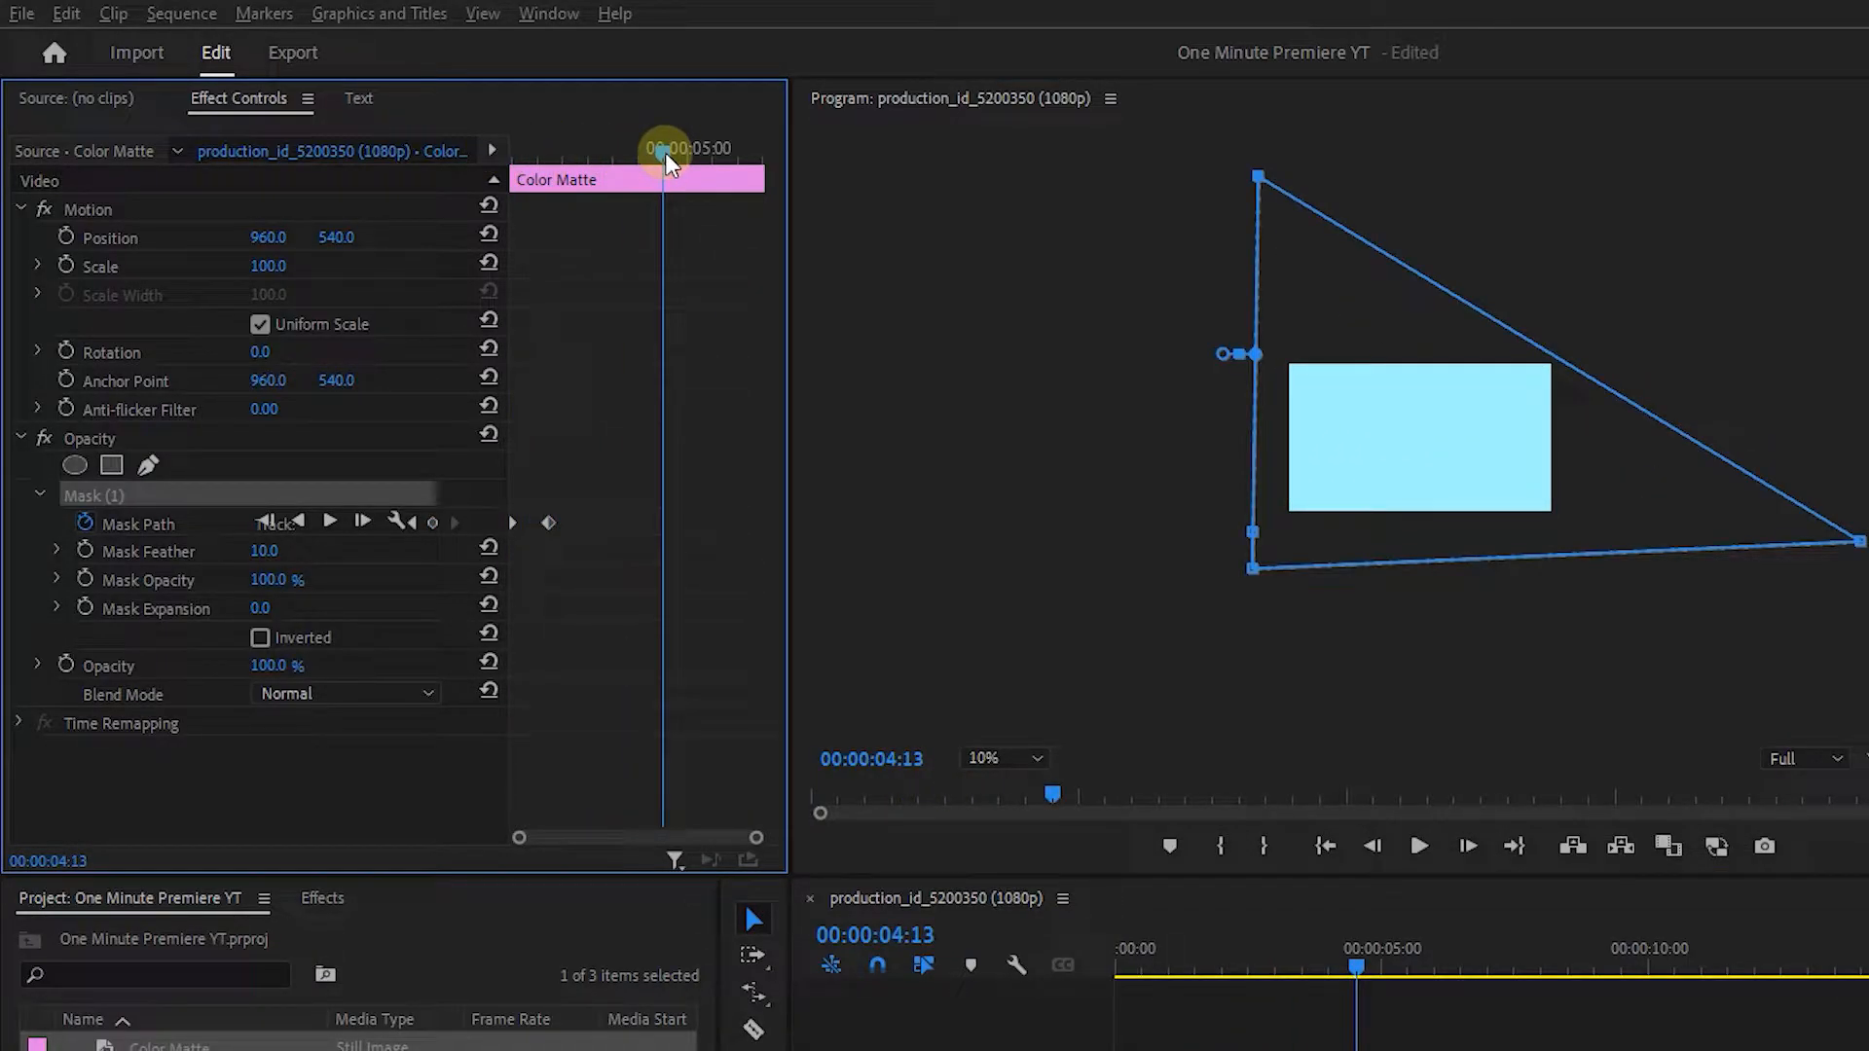
pyautogui.click(435, 526)
# At 00:00:05:08, return the raised mask corner to its original spot below the frame, and set the preview zoom to Fit
pyautogui.hotkey('shift', 'Right')
pyautogui.hotkey('shift', 'Right')
pyautogui.hotkey('shift', 'Right')
pyautogui.hotkey('shift', 'Right')
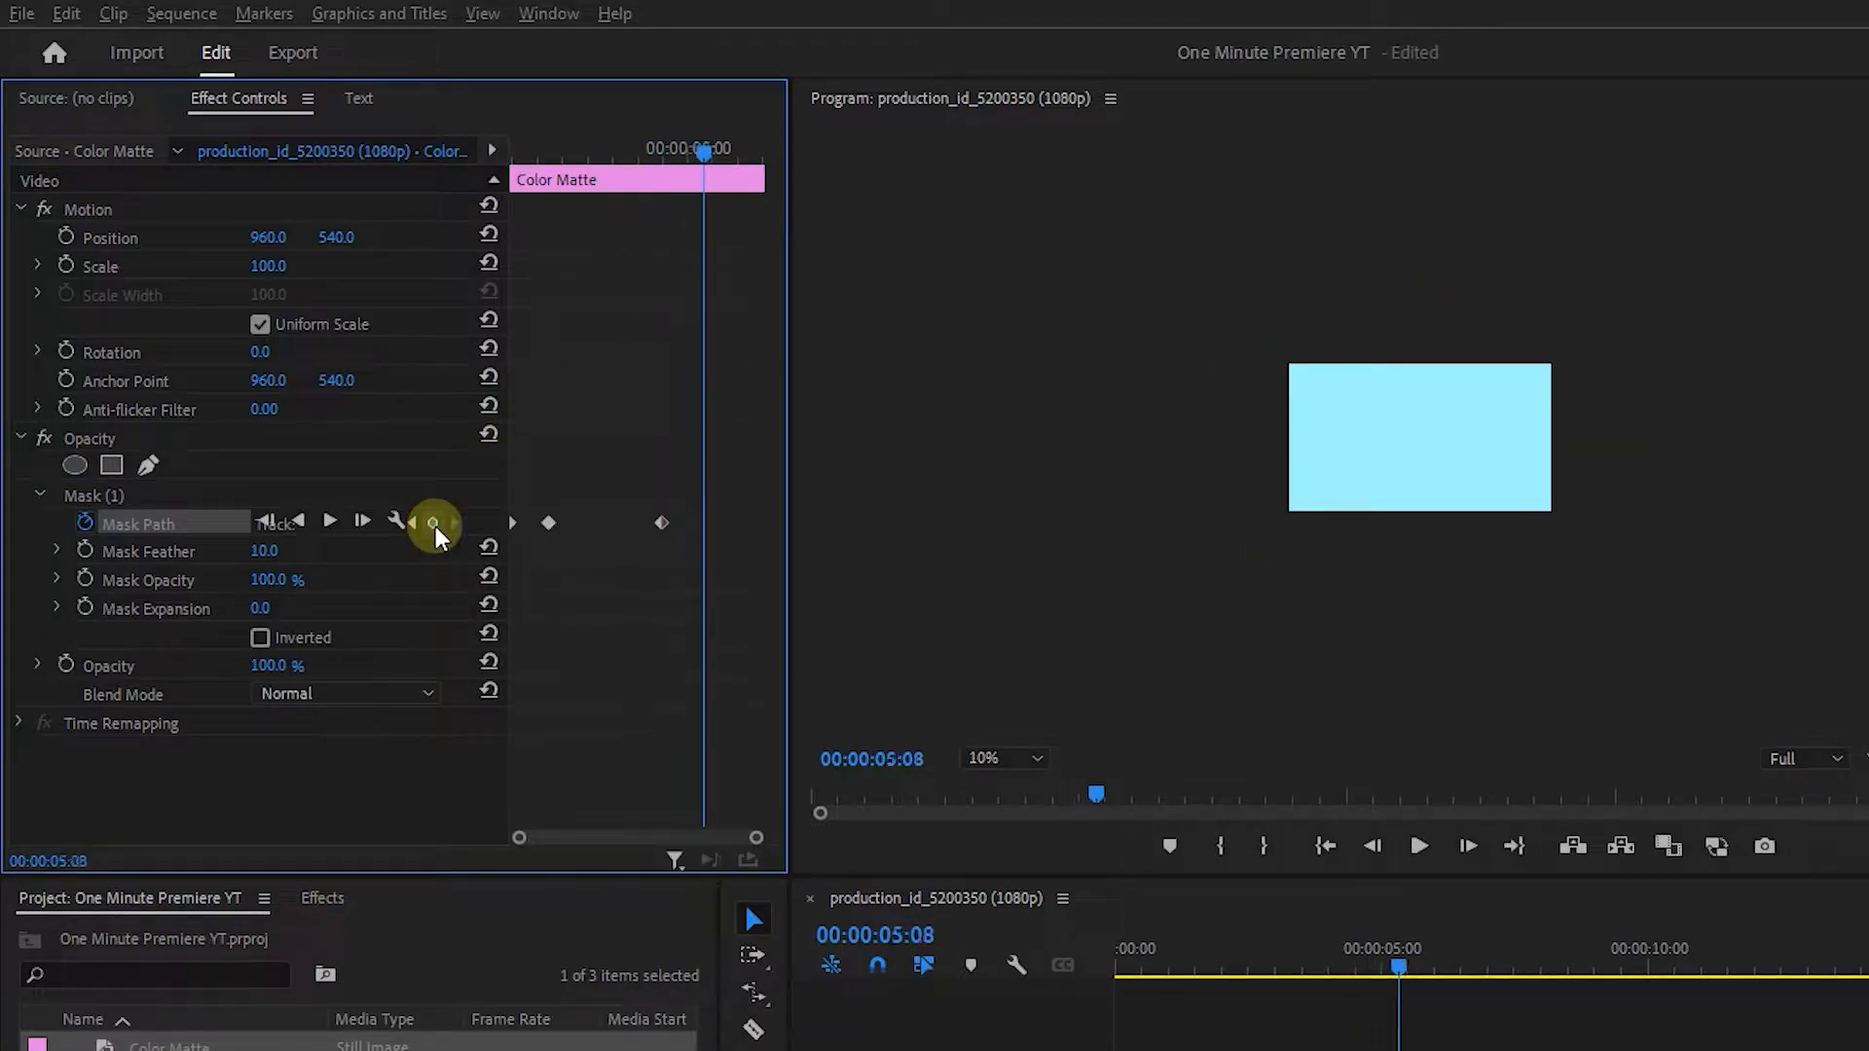
pyautogui.click(95, 502)
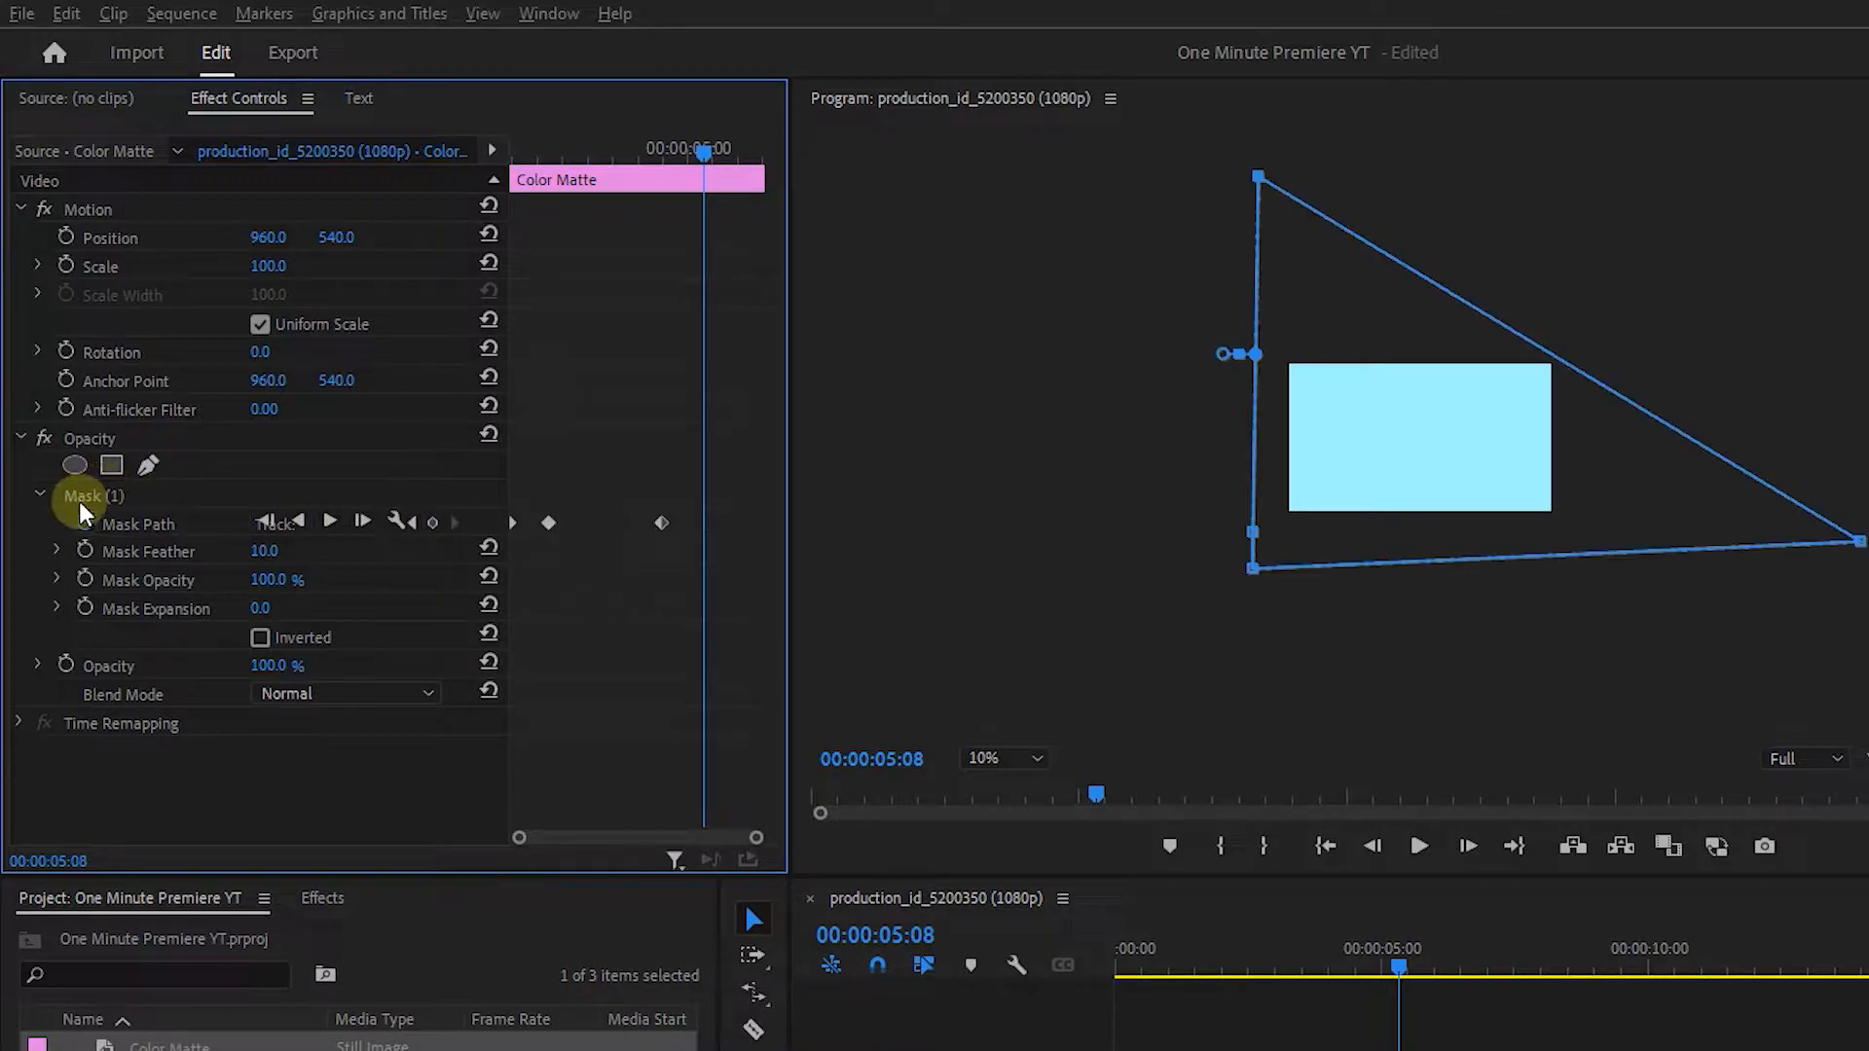
pyautogui.moveTo(1264, 181); pyautogui.dragTo(1859, 509)
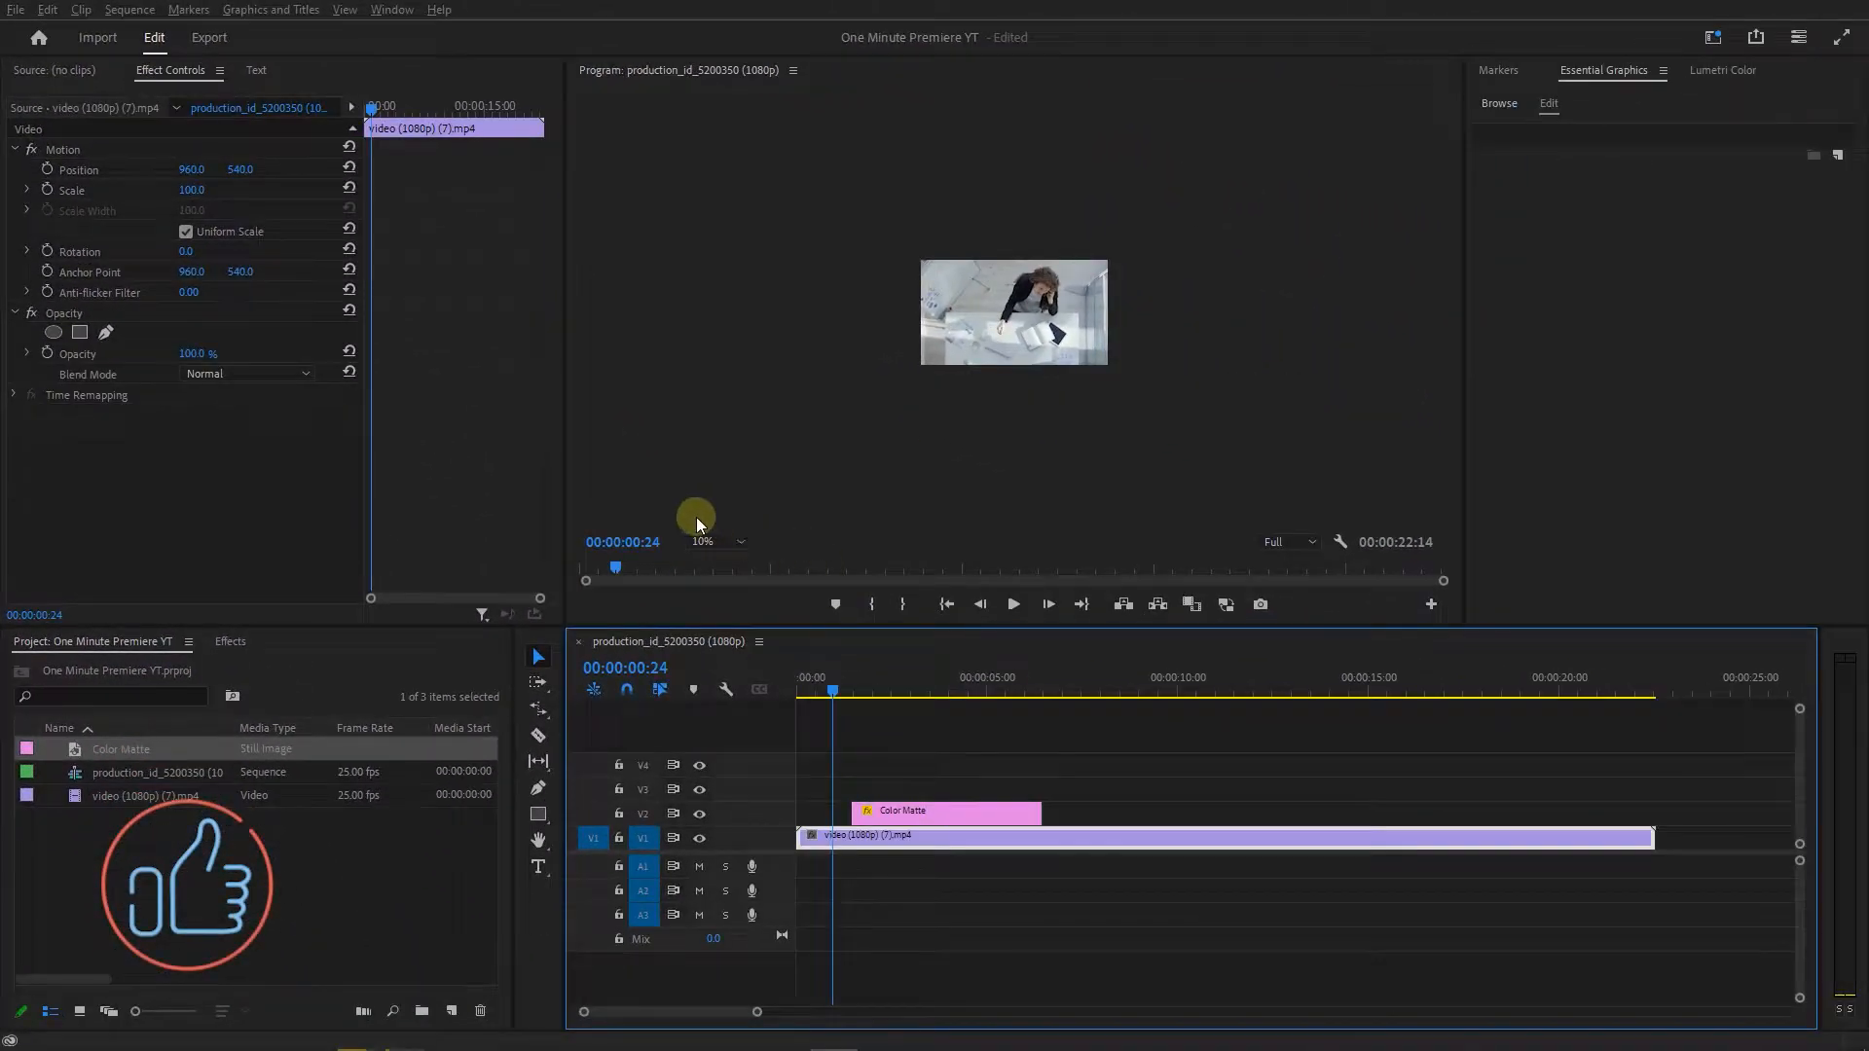
pyautogui.click(948, 713)
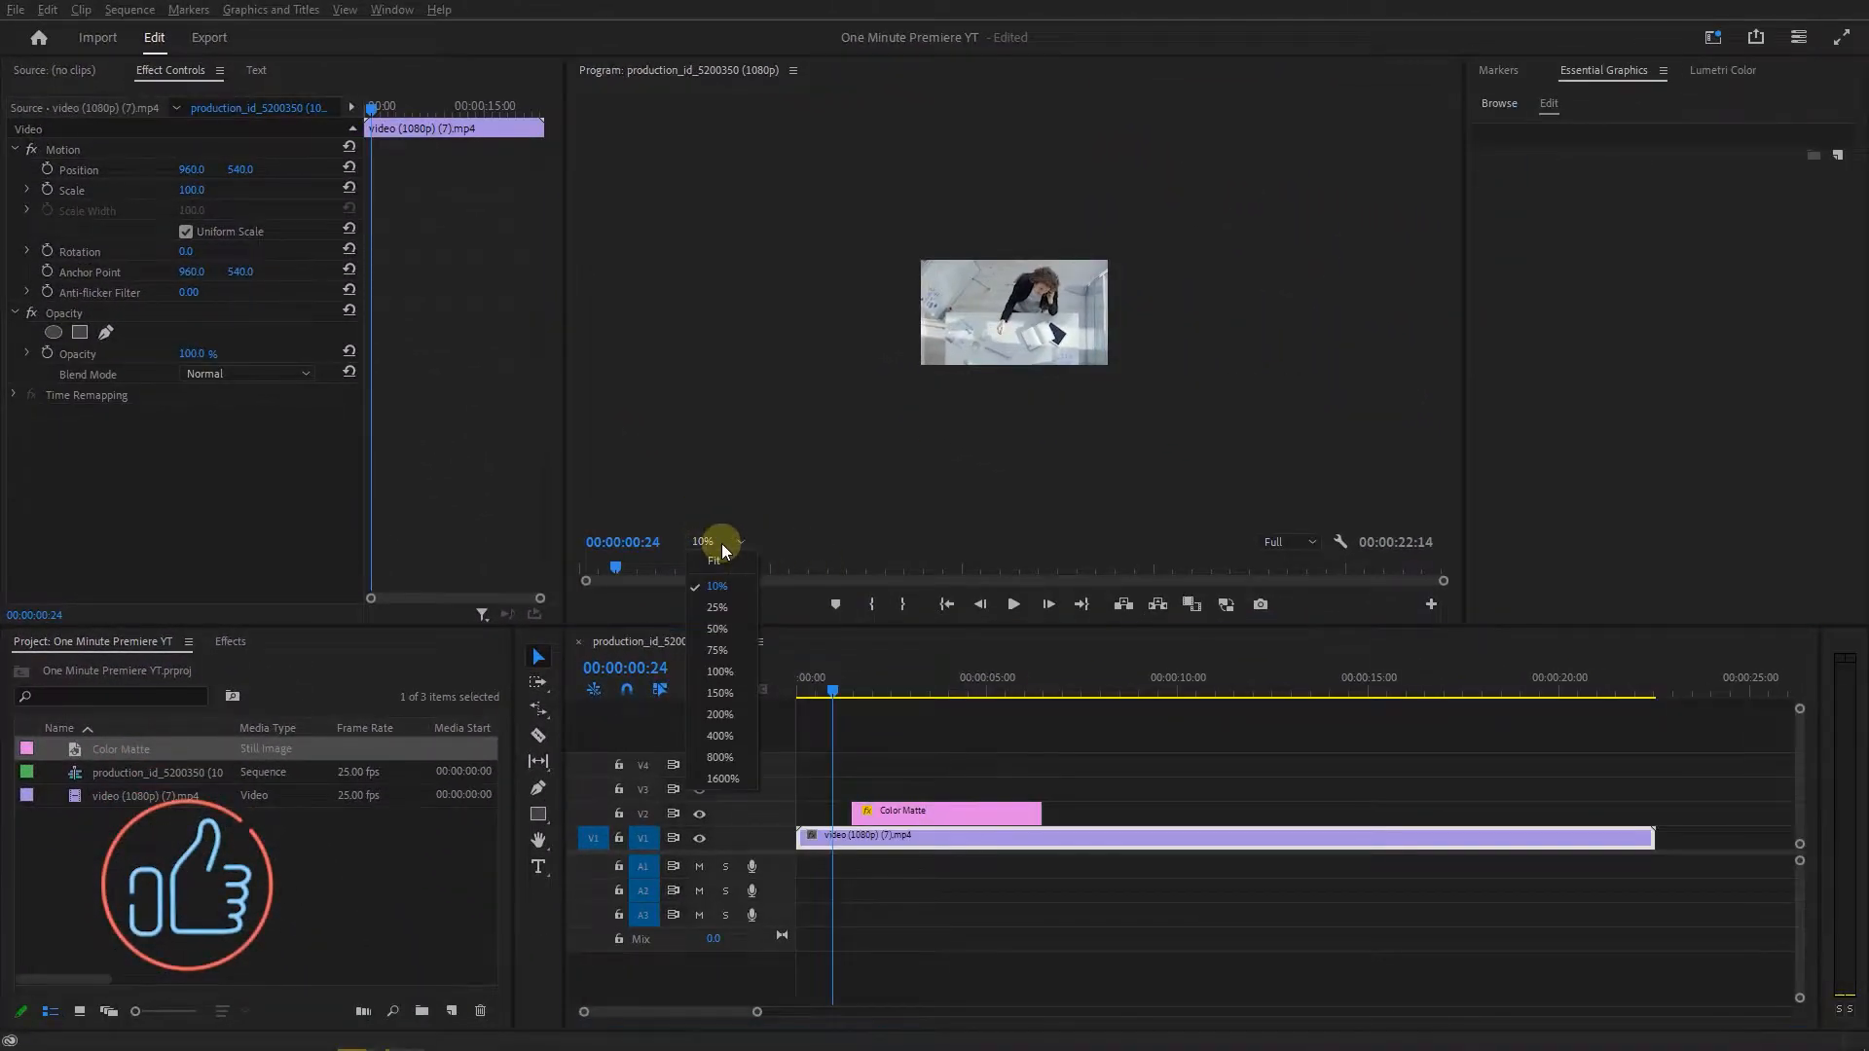
pyautogui.click(944, 746)
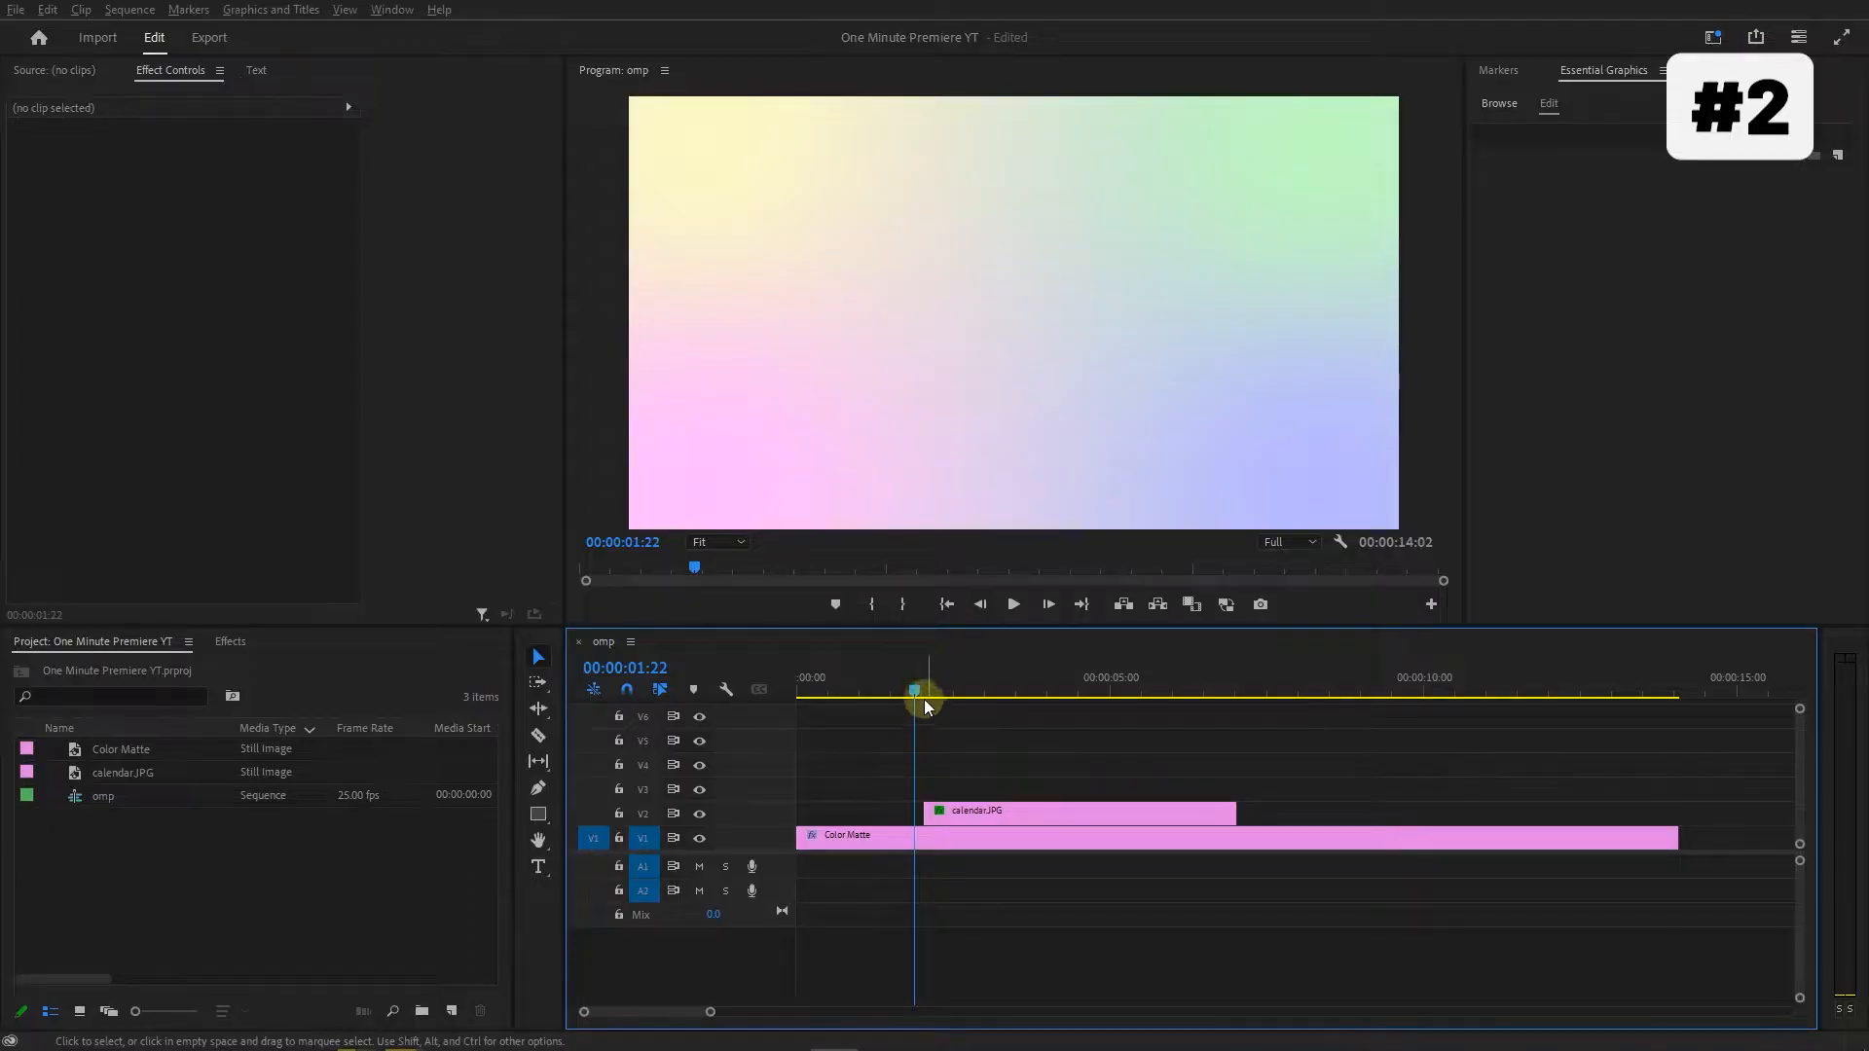
# Find the Basic 3D effect and apply it to the calendar.JPG clip on V2
pyautogui.moveTo(925, 701); pyautogui.dragTo(984, 693)
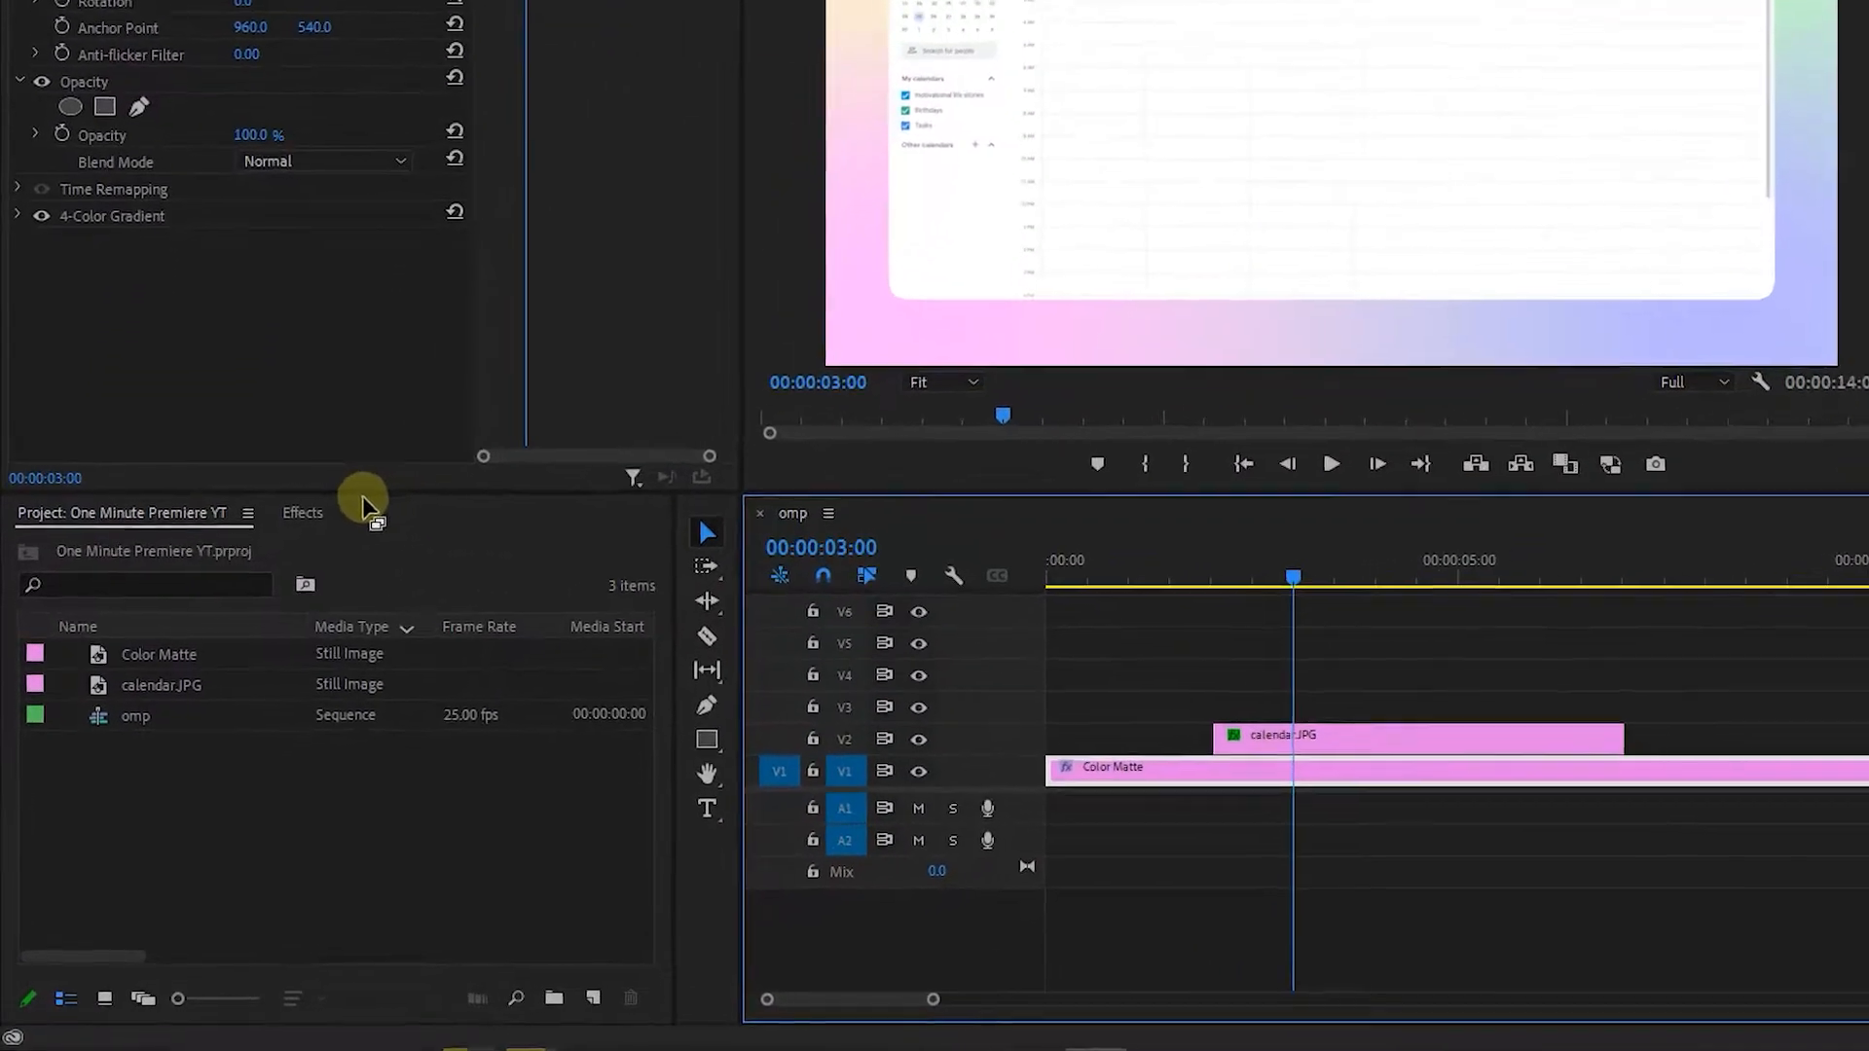
pyautogui.click(222, 642)
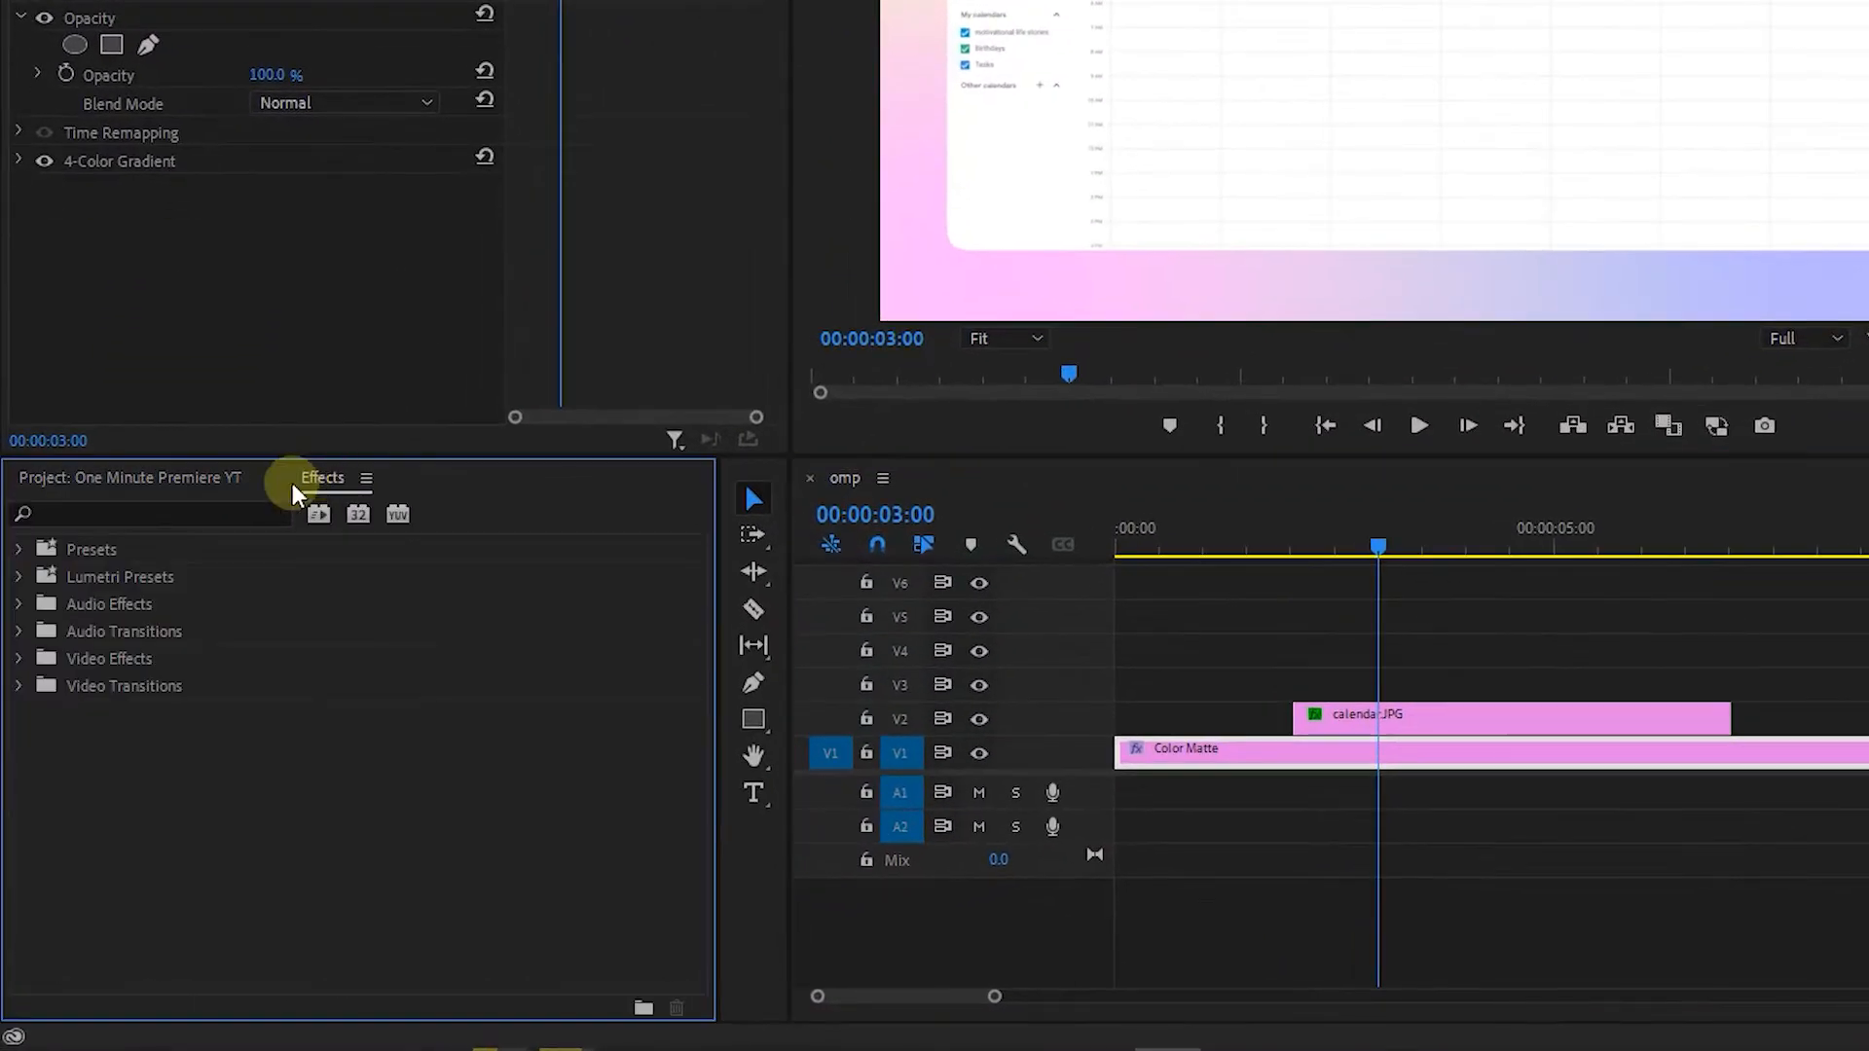
pyautogui.click(220, 500)
pyautogui.write('basic 3d')
pyautogui.moveTo(146, 711); pyautogui.dragTo(1420, 704)
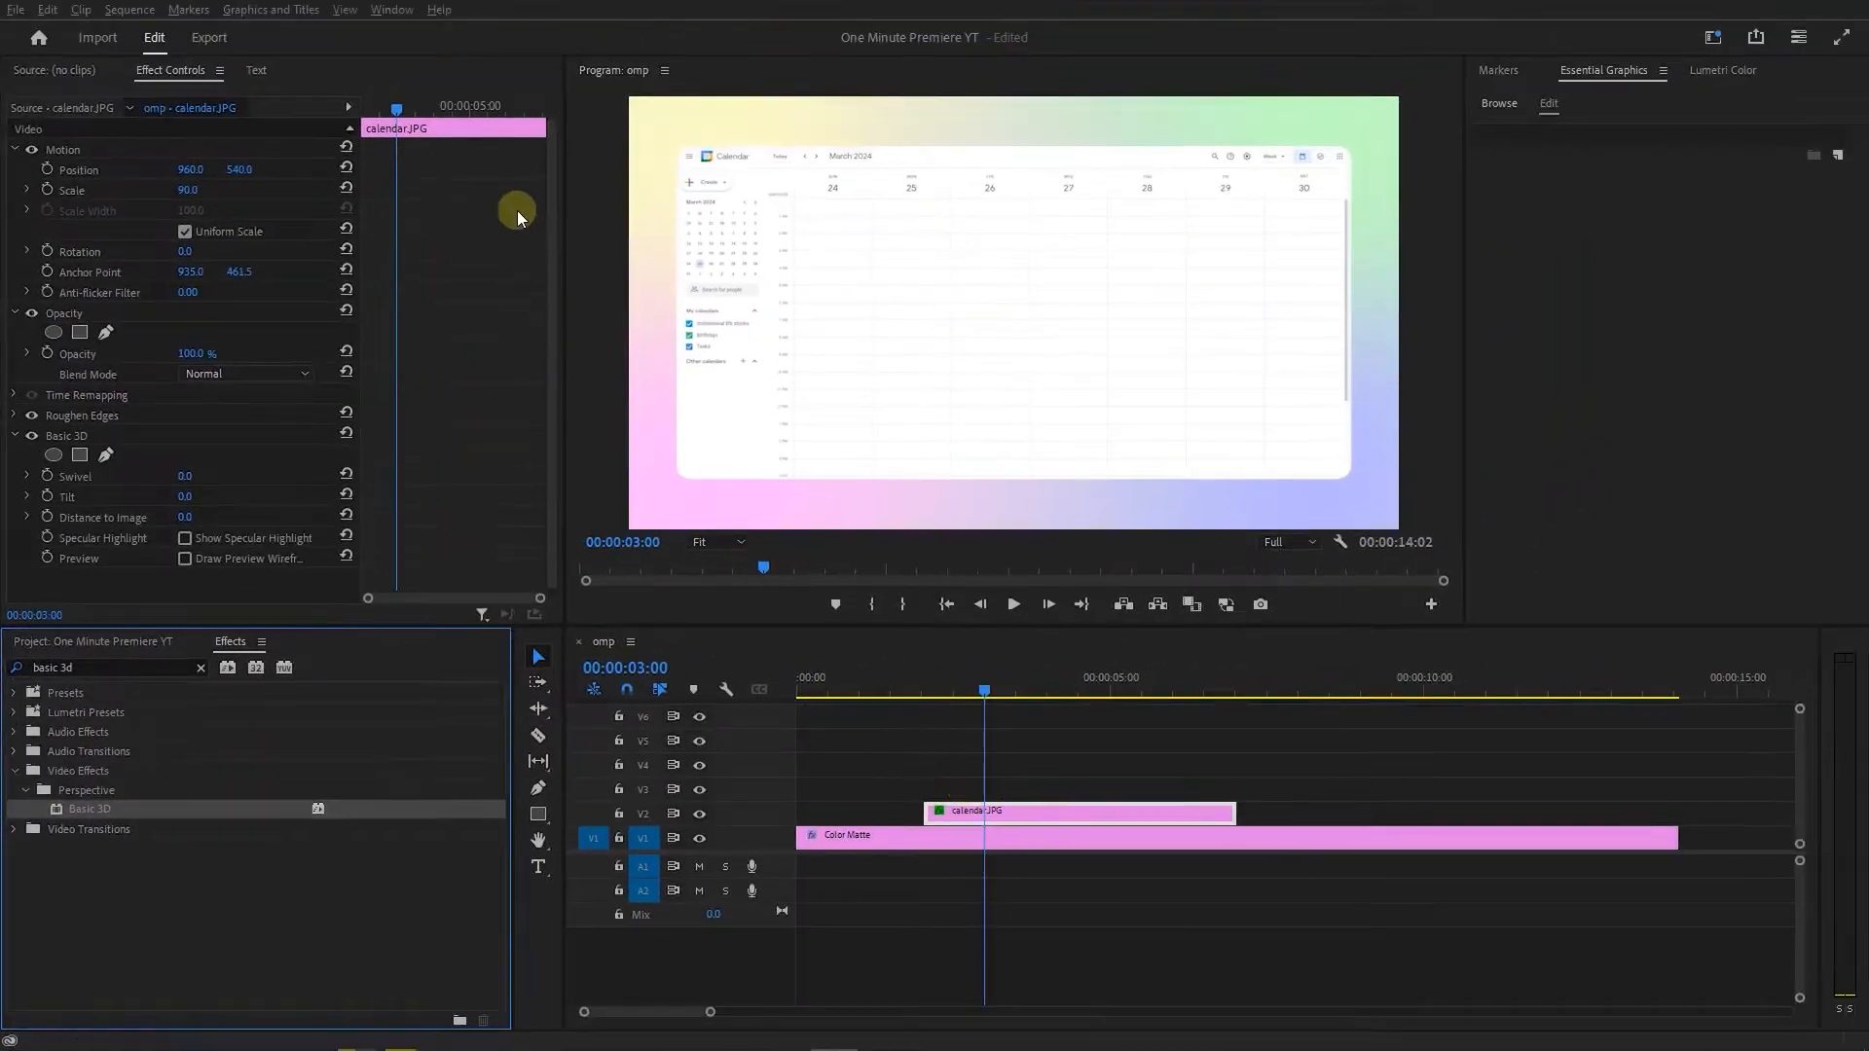
# Enable Swivel and Tilt keyframing for Basic 3D at the calendar clip's start, 00:00:02:01
pyautogui.click(364, 110)
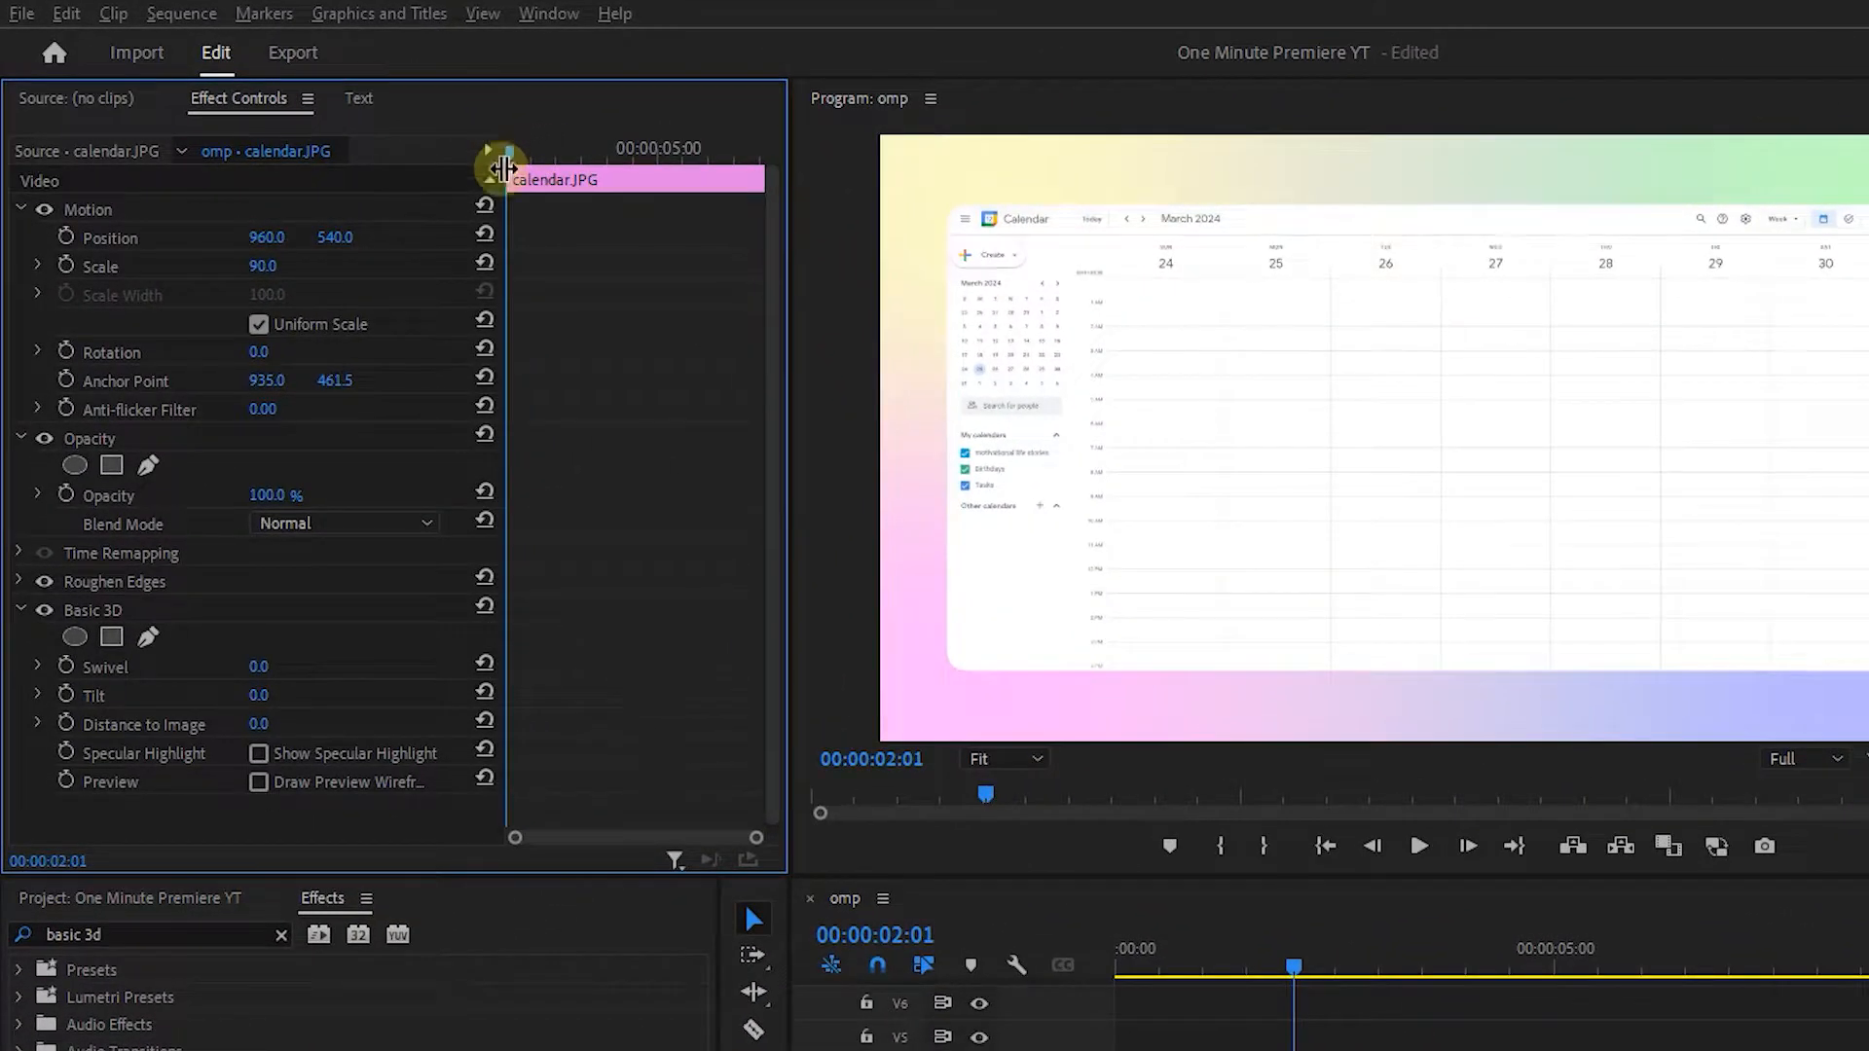
pyautogui.click(65, 667)
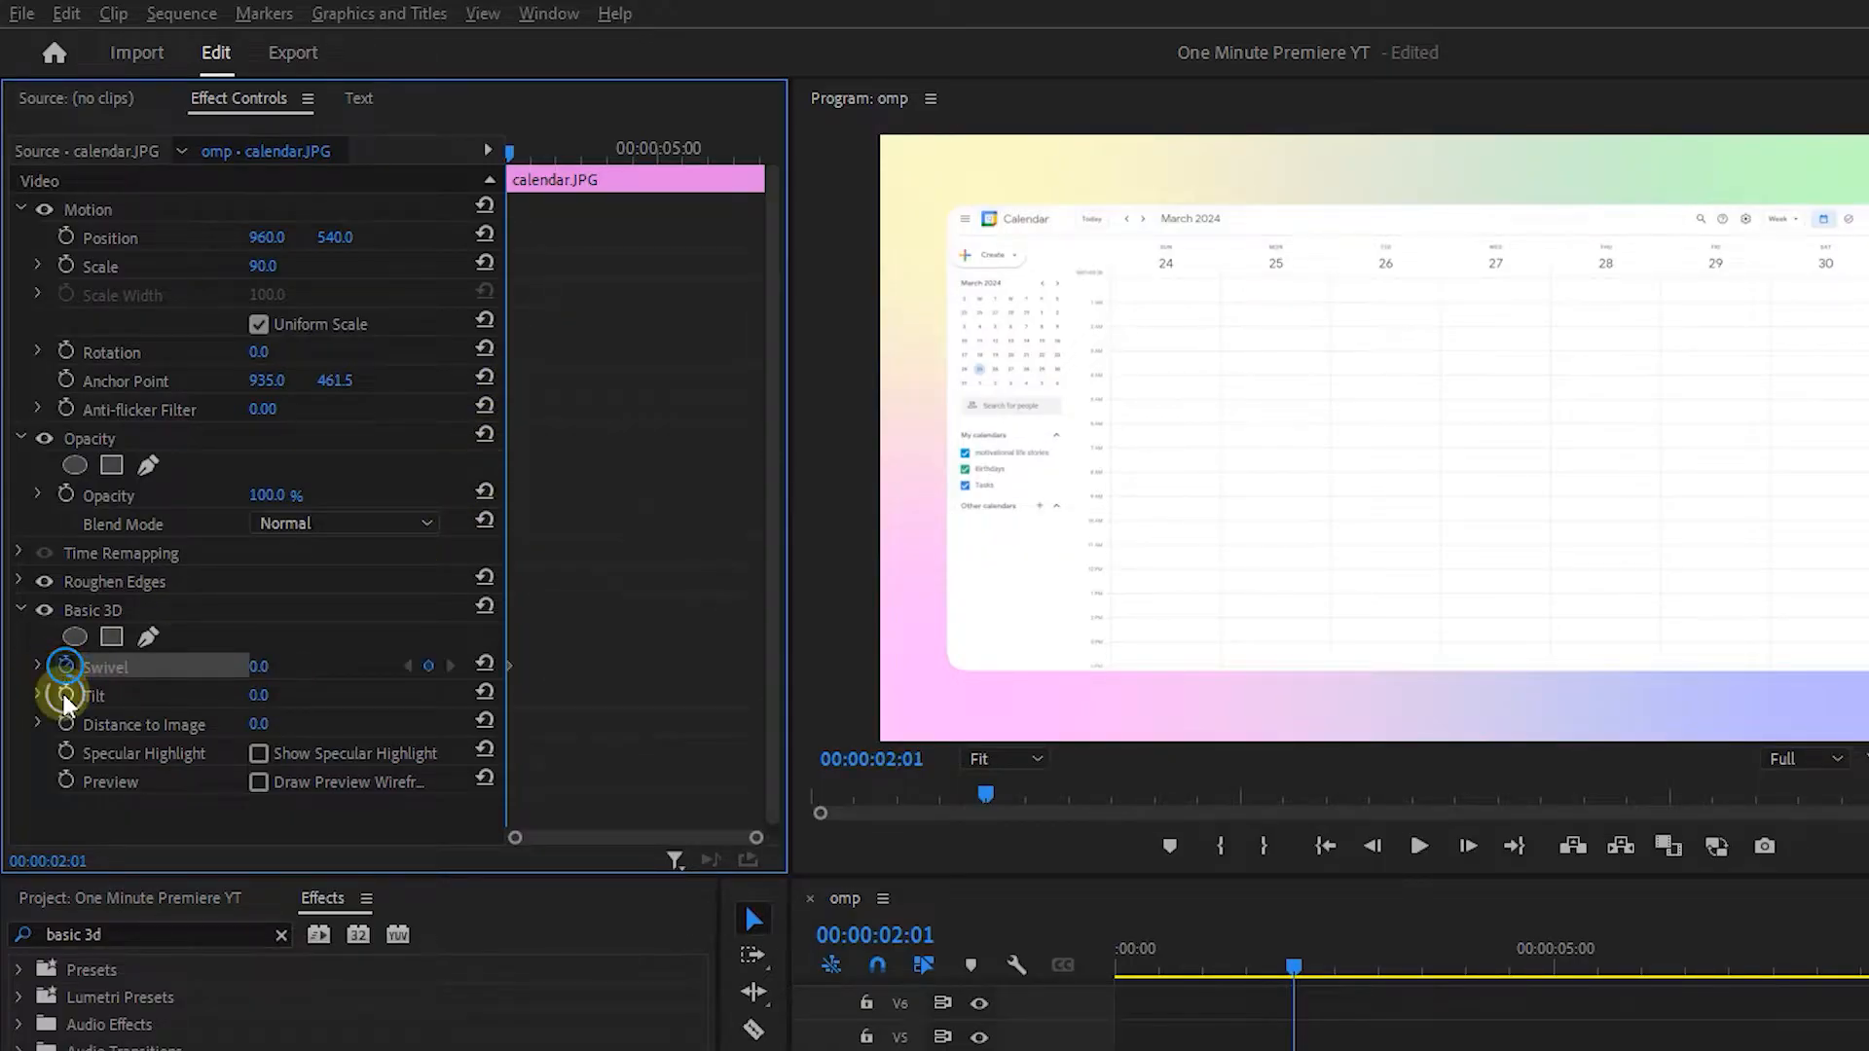
pyautogui.click(65, 695)
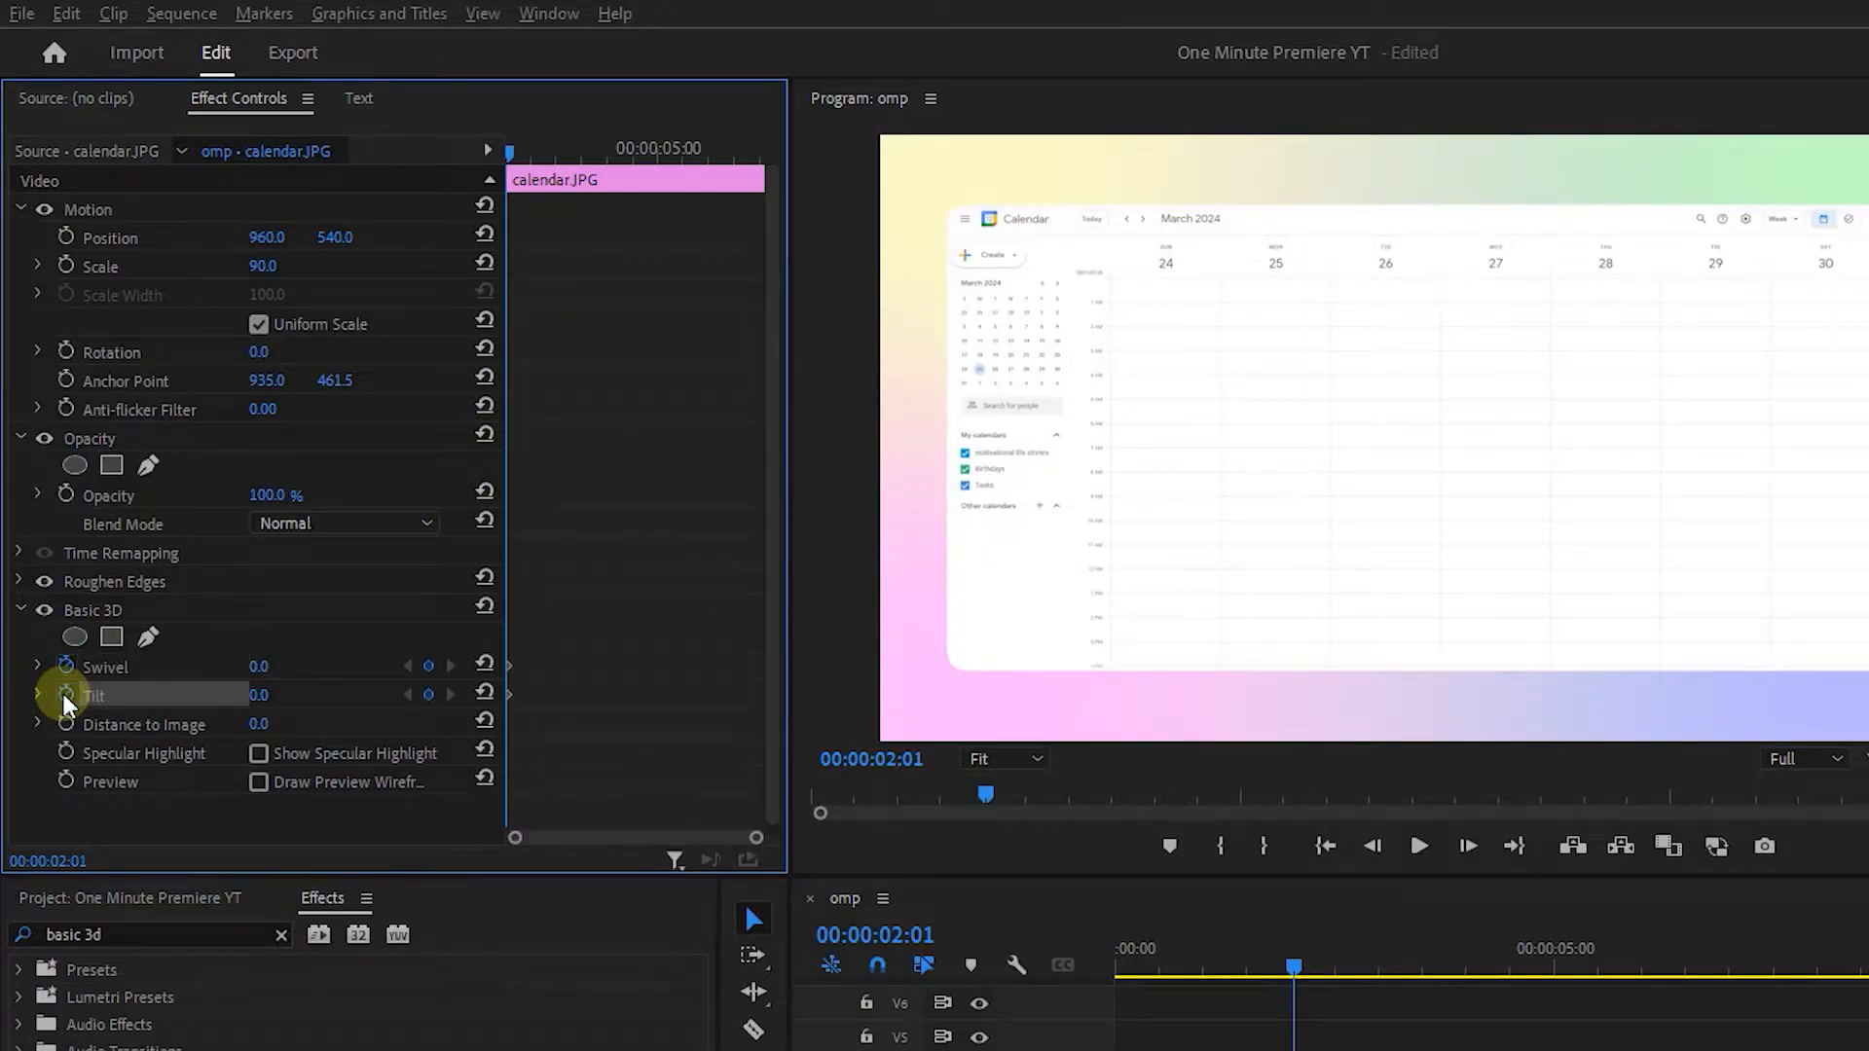
# At 00:00:03:17, set the calendar clip's Swivel to 25° and Tilt to -25°
pyautogui.moveTo(531, 151); pyautogui.dragTo(590, 154)
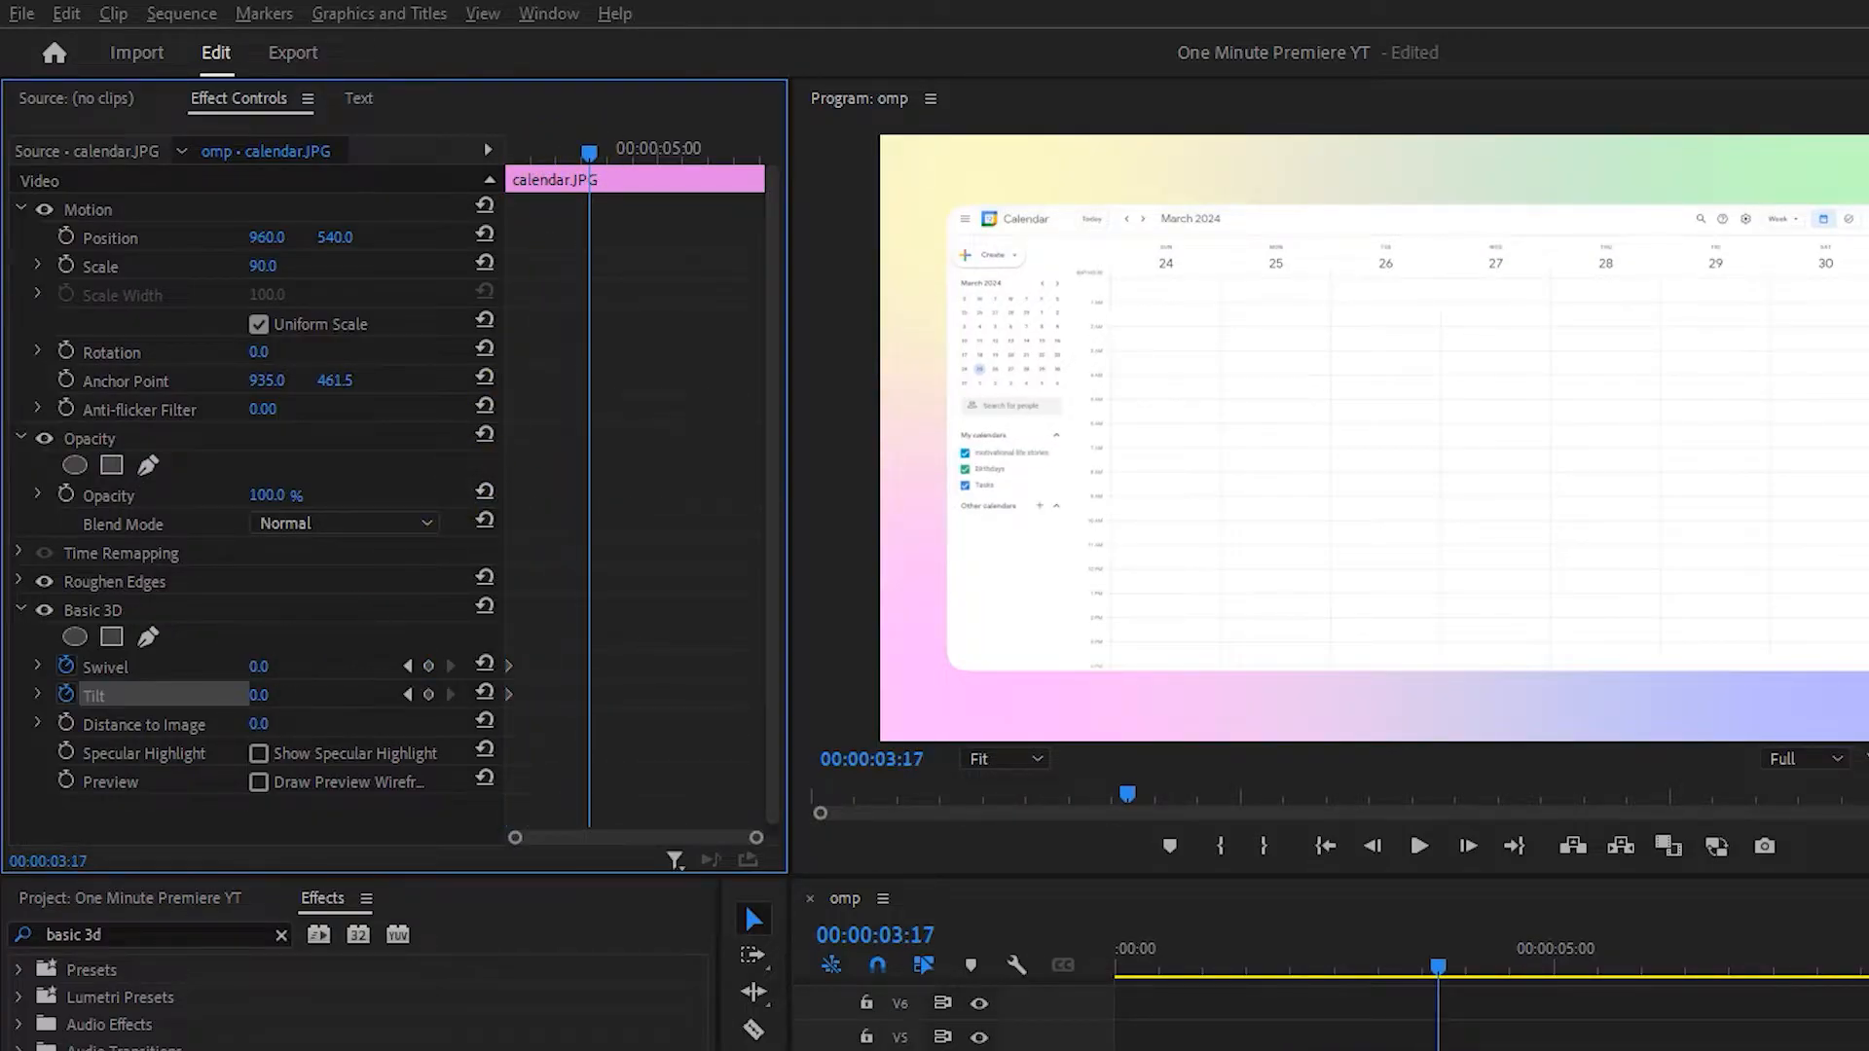
pyautogui.press('Return')
pyautogui.click(273, 677)
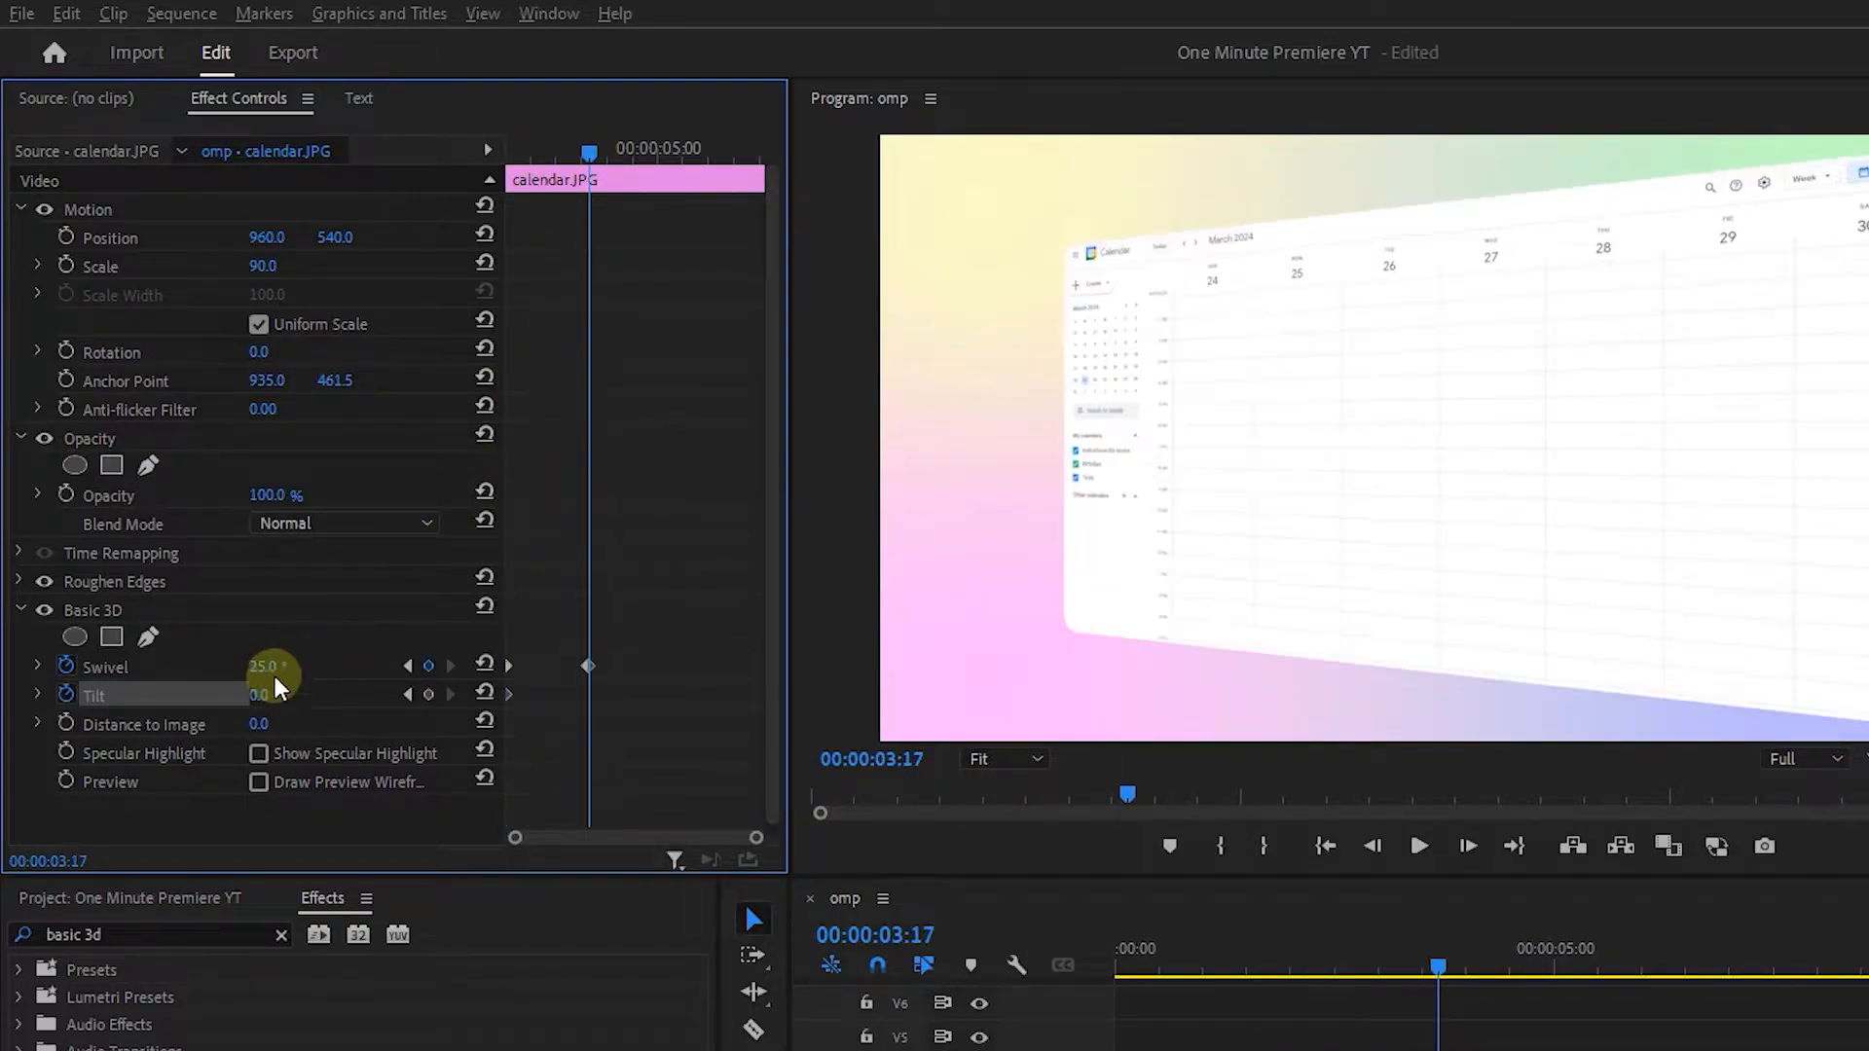
pyautogui.write('-25')
pyautogui.press('Return')
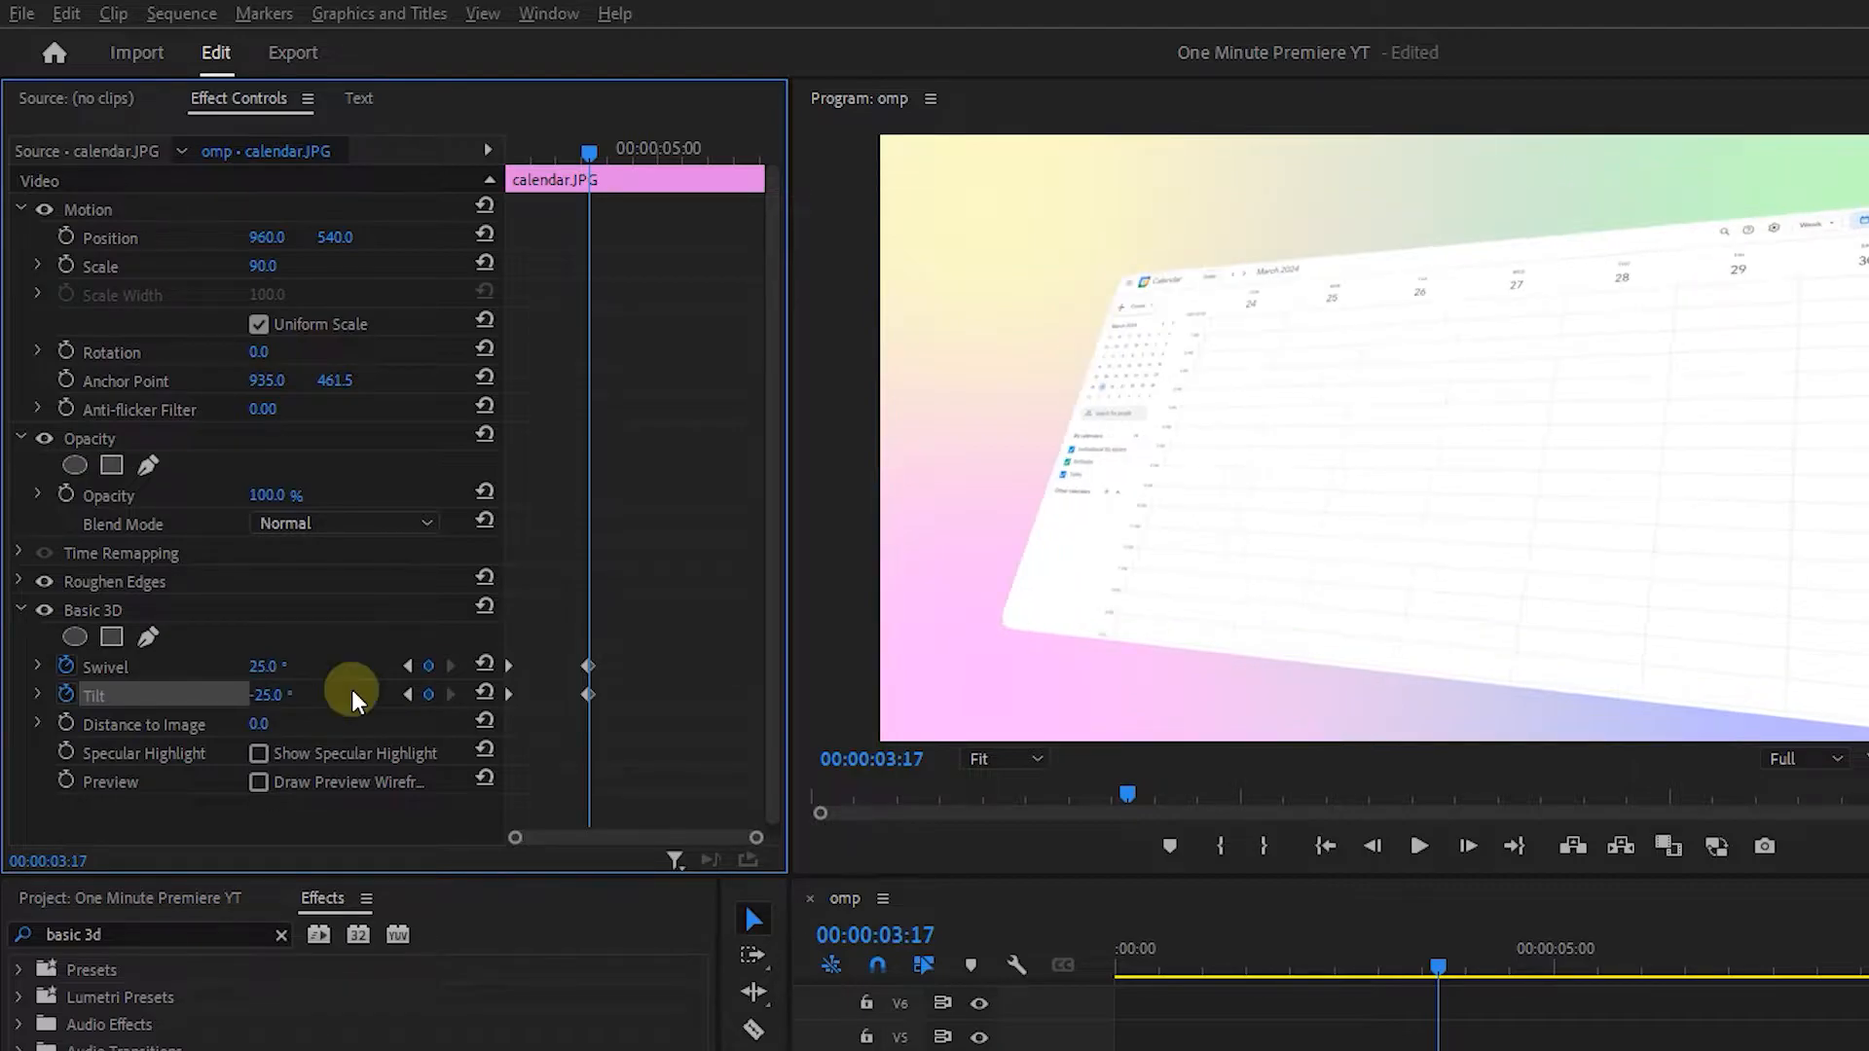
# Return to the first Swivel keyframe at 00:00:02:01 and enable keyframing for Position and Scale
pyautogui.click(407, 668)
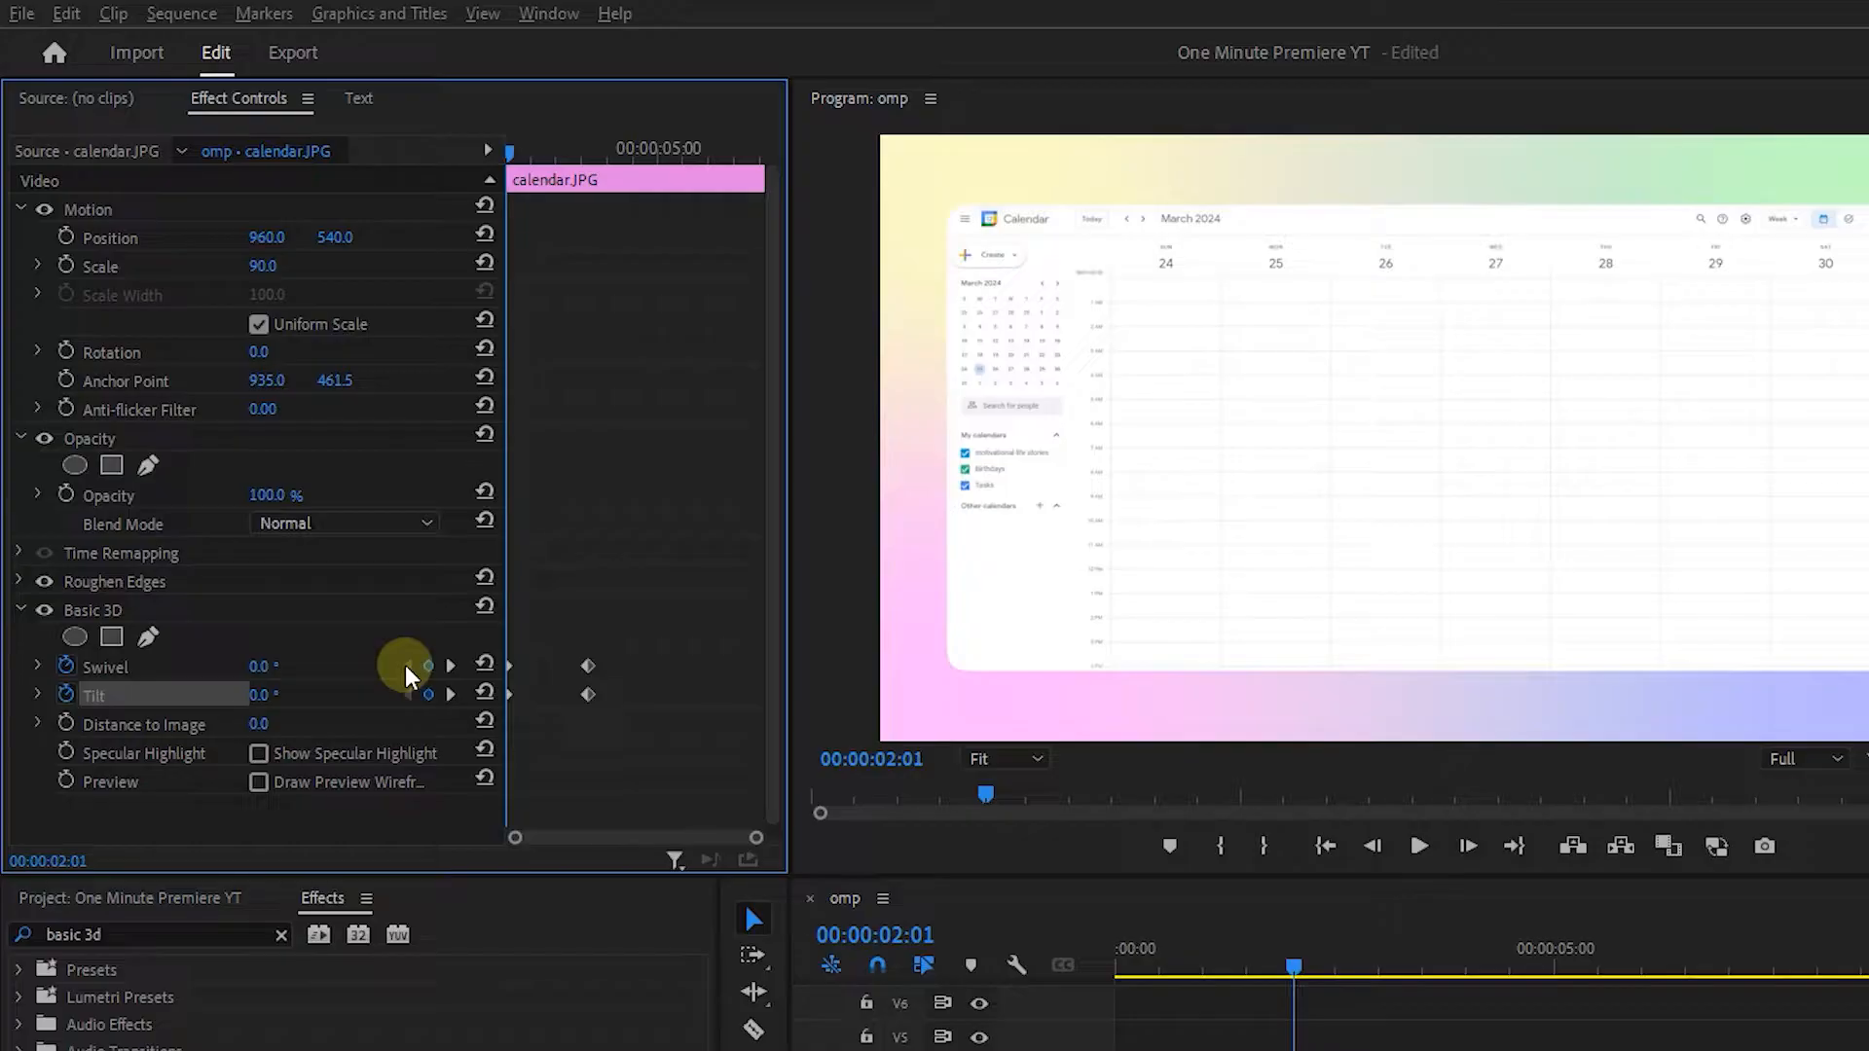
pyautogui.click(65, 236)
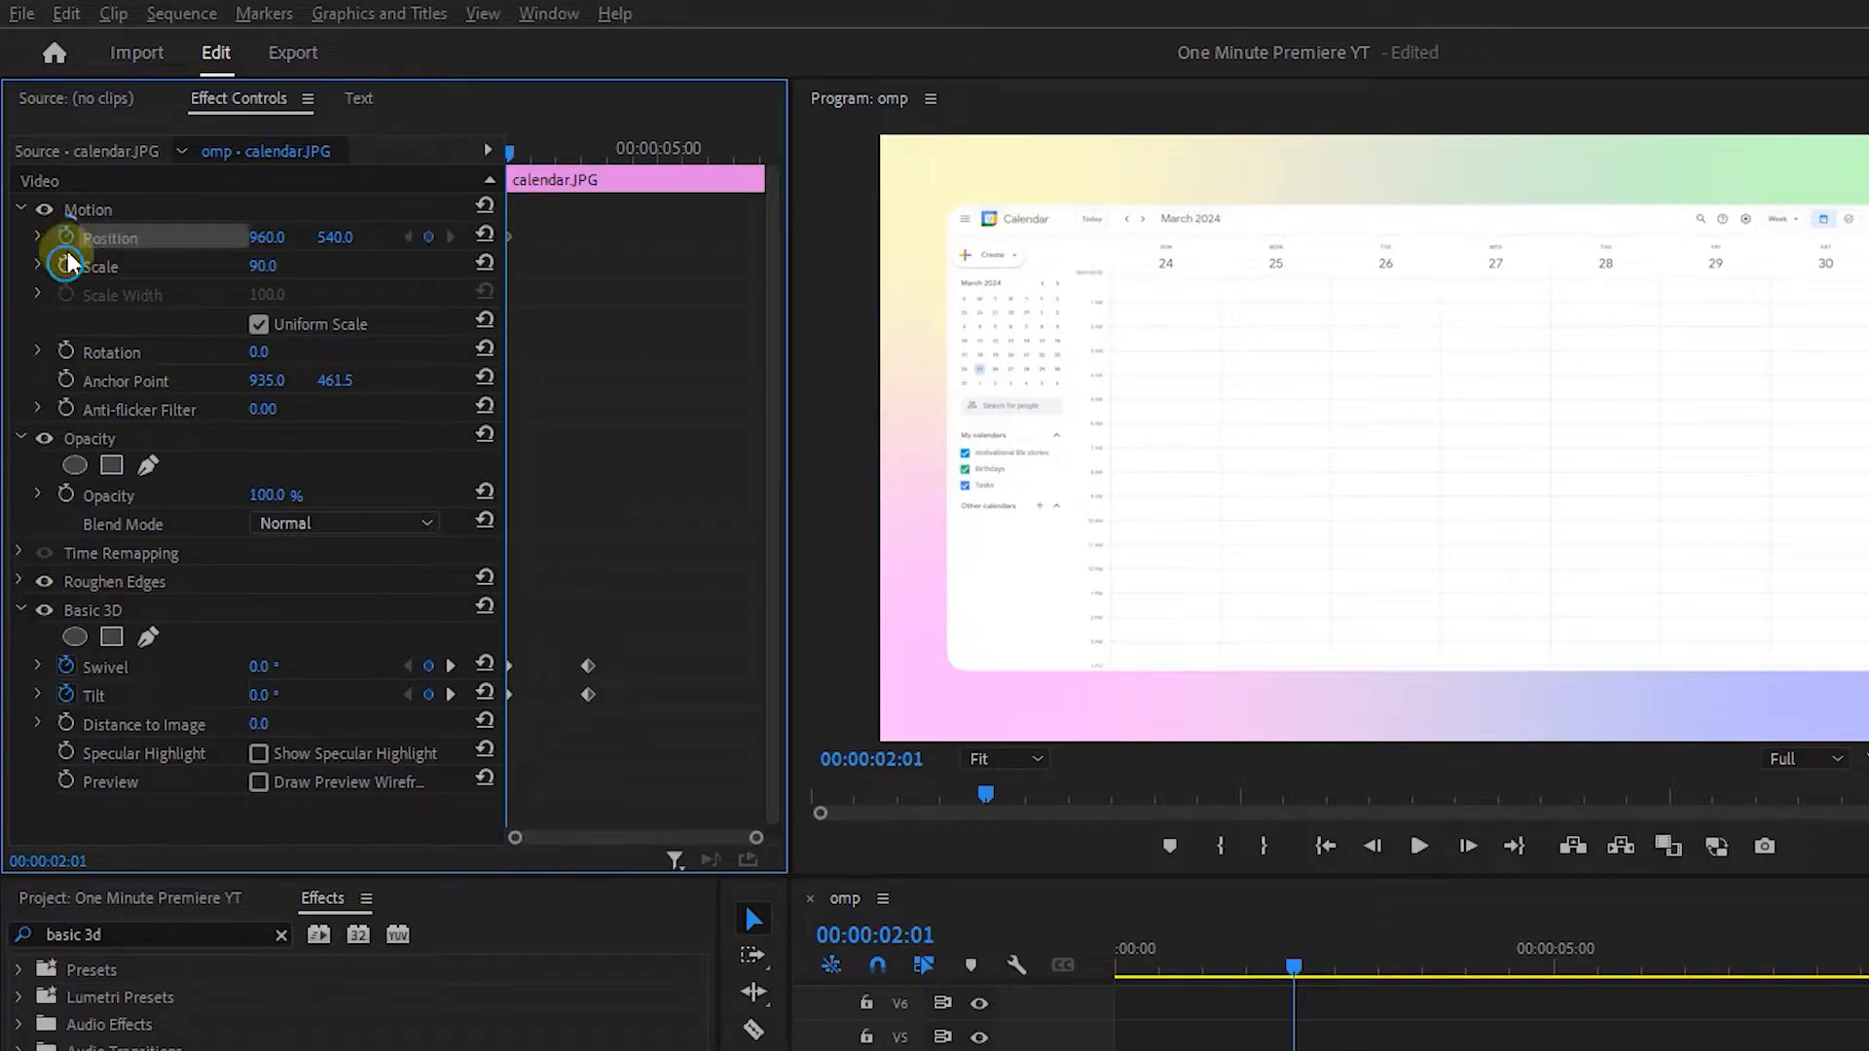
pyautogui.click(65, 266)
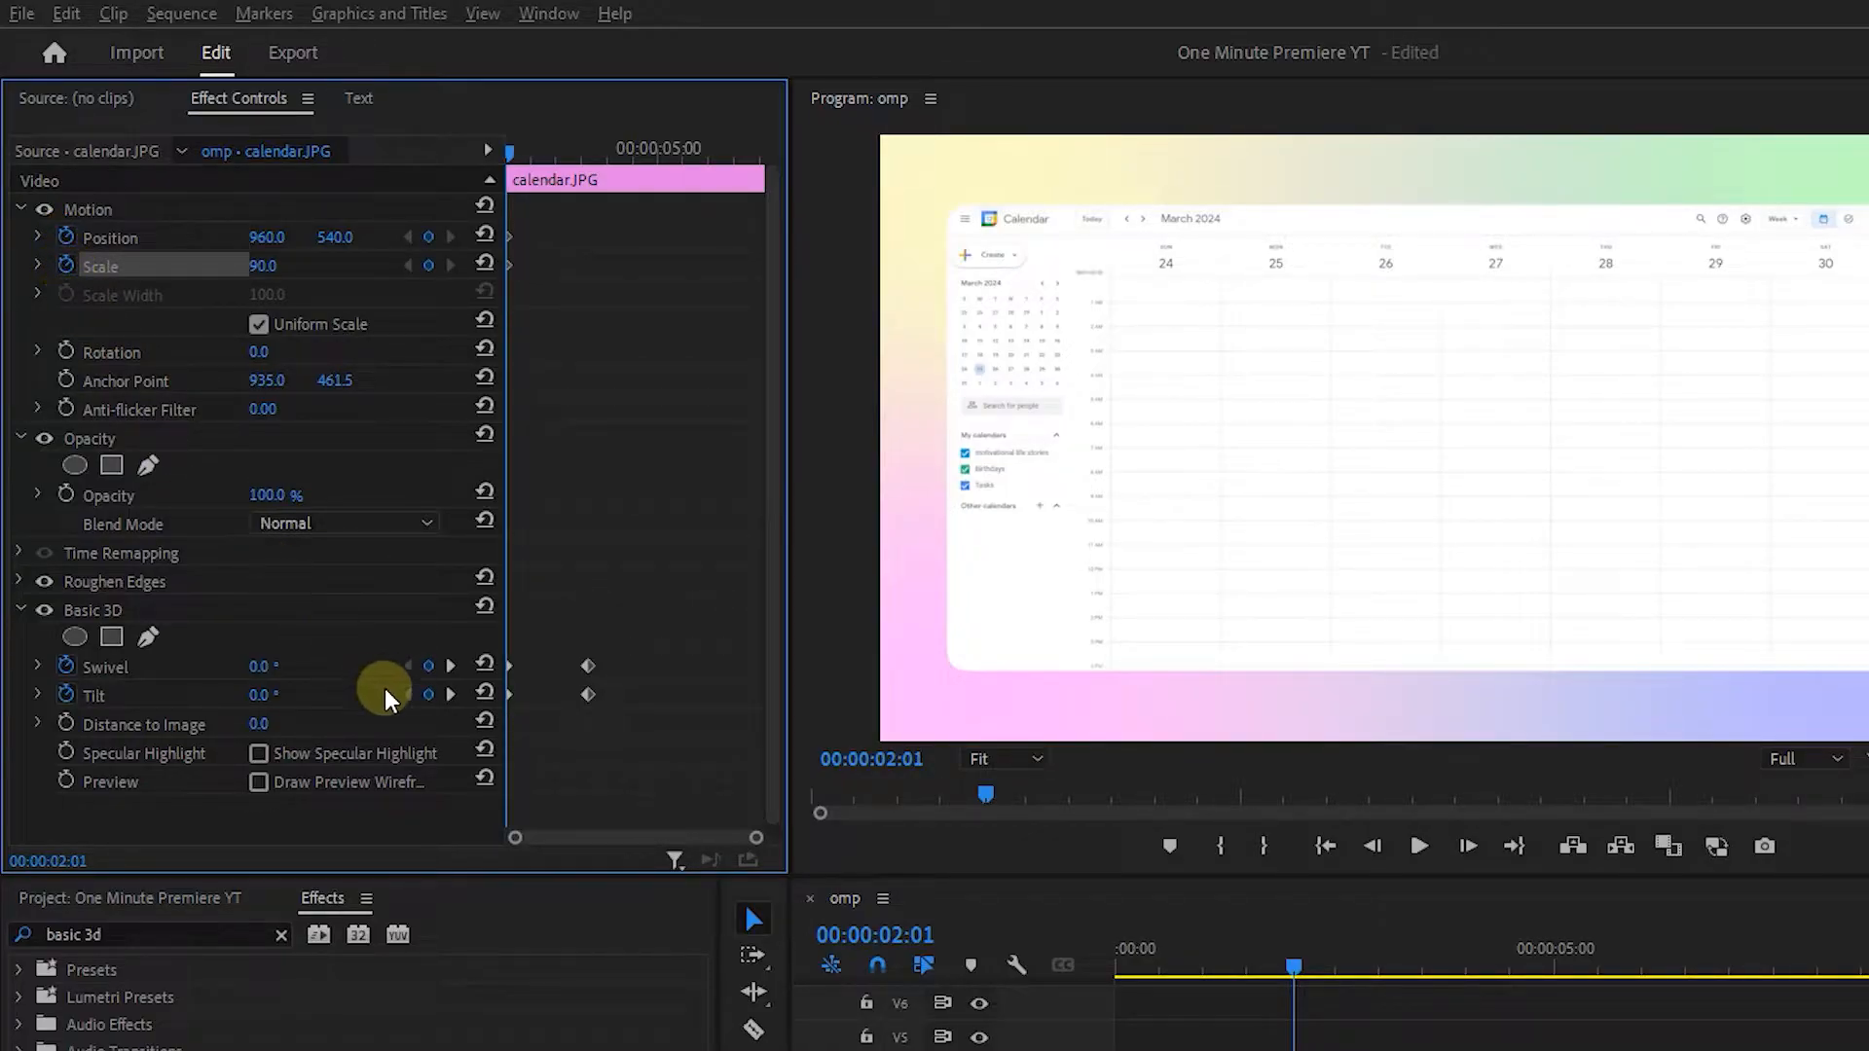
# At the 00:00:03:17 keyframe, set the calendar clip's Position to 440, 662 and Scale to 123
pyautogui.click(449, 665)
pyautogui.moveTo(275, 238); pyautogui.dragTo(166, 240)
pyautogui.moveTo(345, 239); pyautogui.dragTo(412, 238)
pyautogui.moveTo(266, 266); pyautogui.dragTo(86, 238)
pyautogui.moveTo(350, 238); pyautogui.dragTo(402, 239)
pyautogui.moveTo(268, 267); pyautogui.dragTo(276, 266)
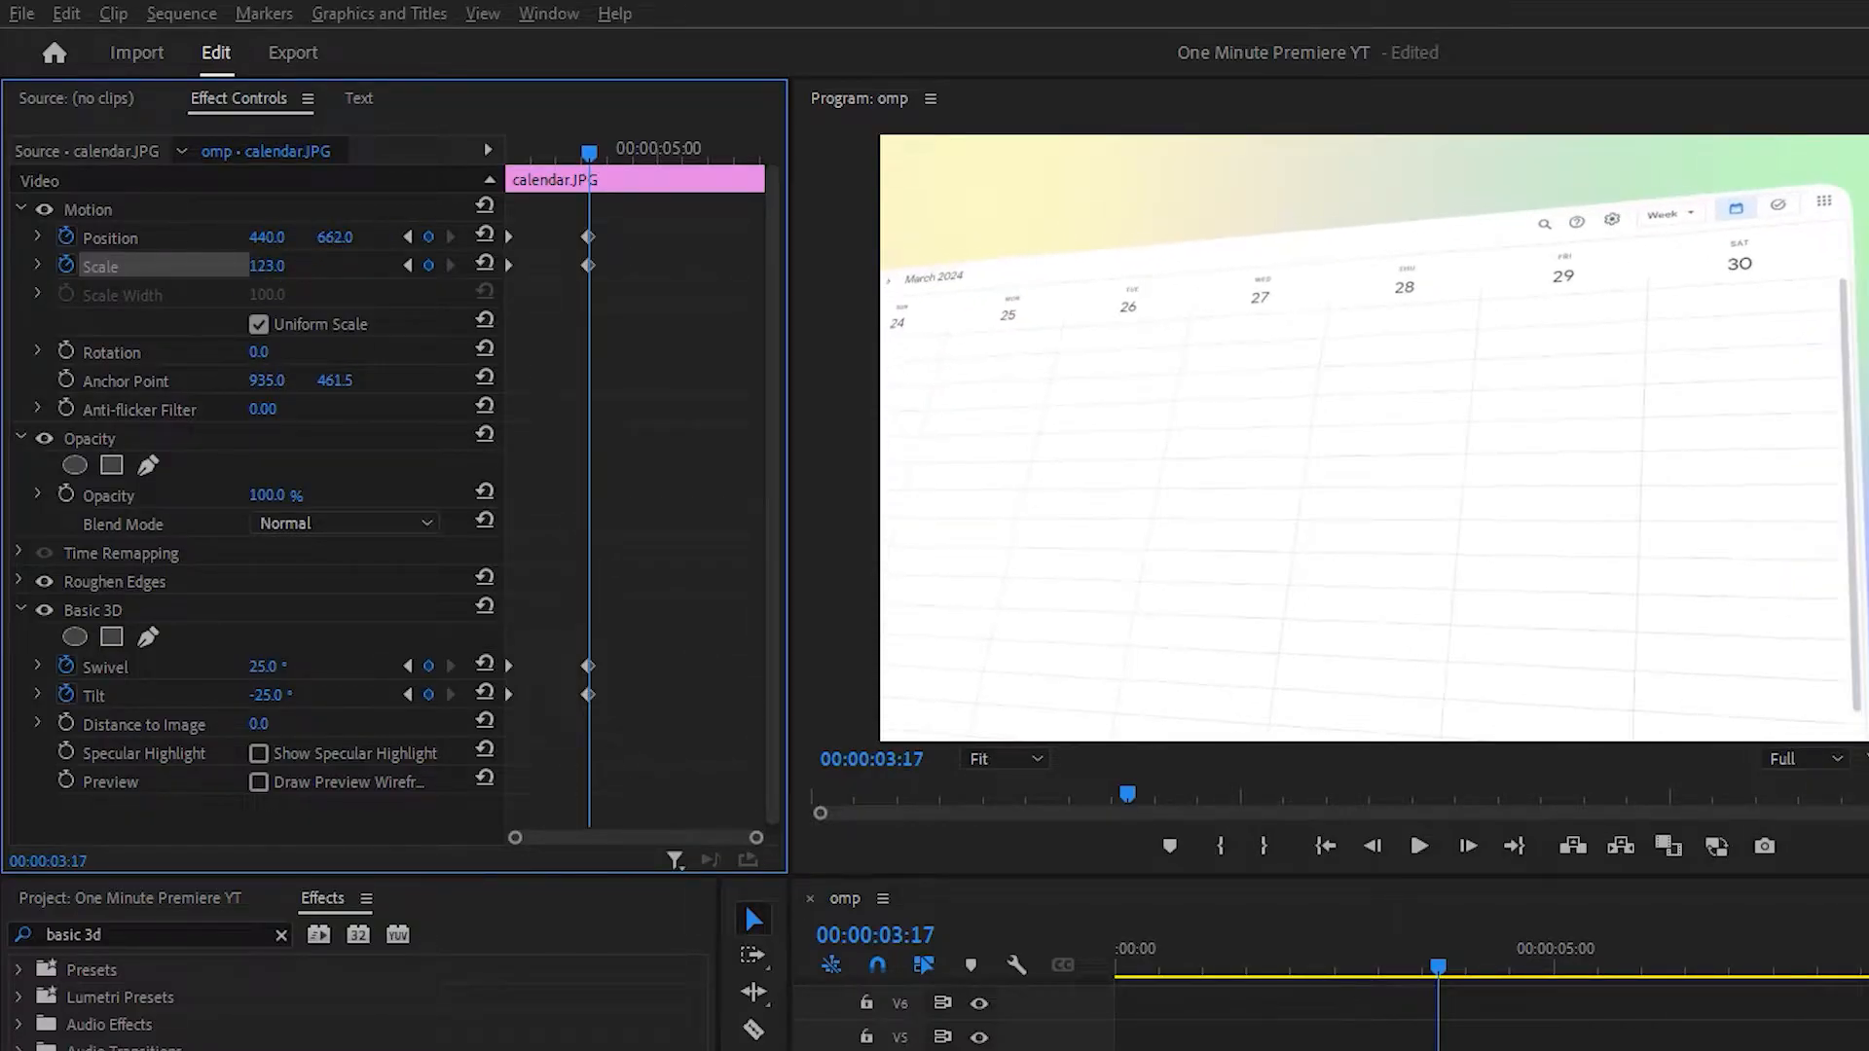
# Apply Ease In and Ease Out temporal interpolation to all Position, Scale, Swivel and Tilt keyframes of the calendar clip
pyautogui.click(612, 153)
pyautogui.moveTo(669, 213); pyautogui.dragTo(430, 705)
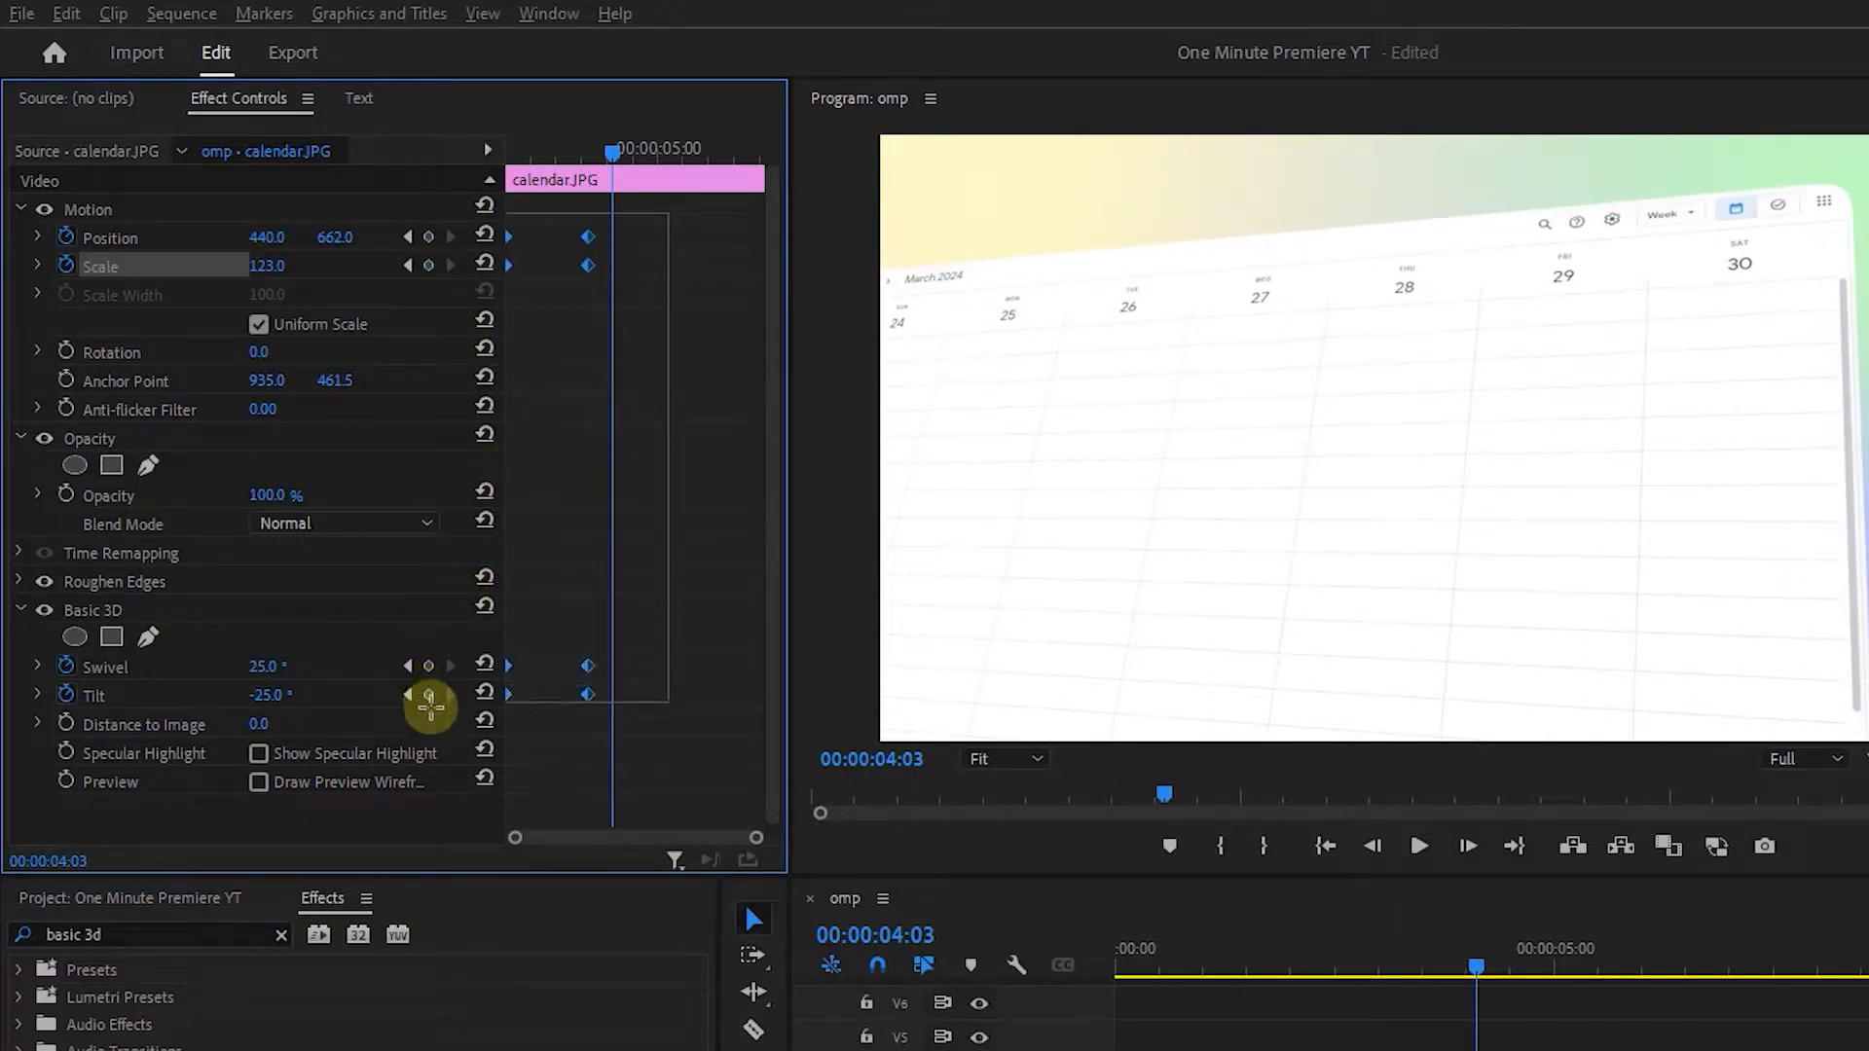
pyautogui.rightClick(595, 666)
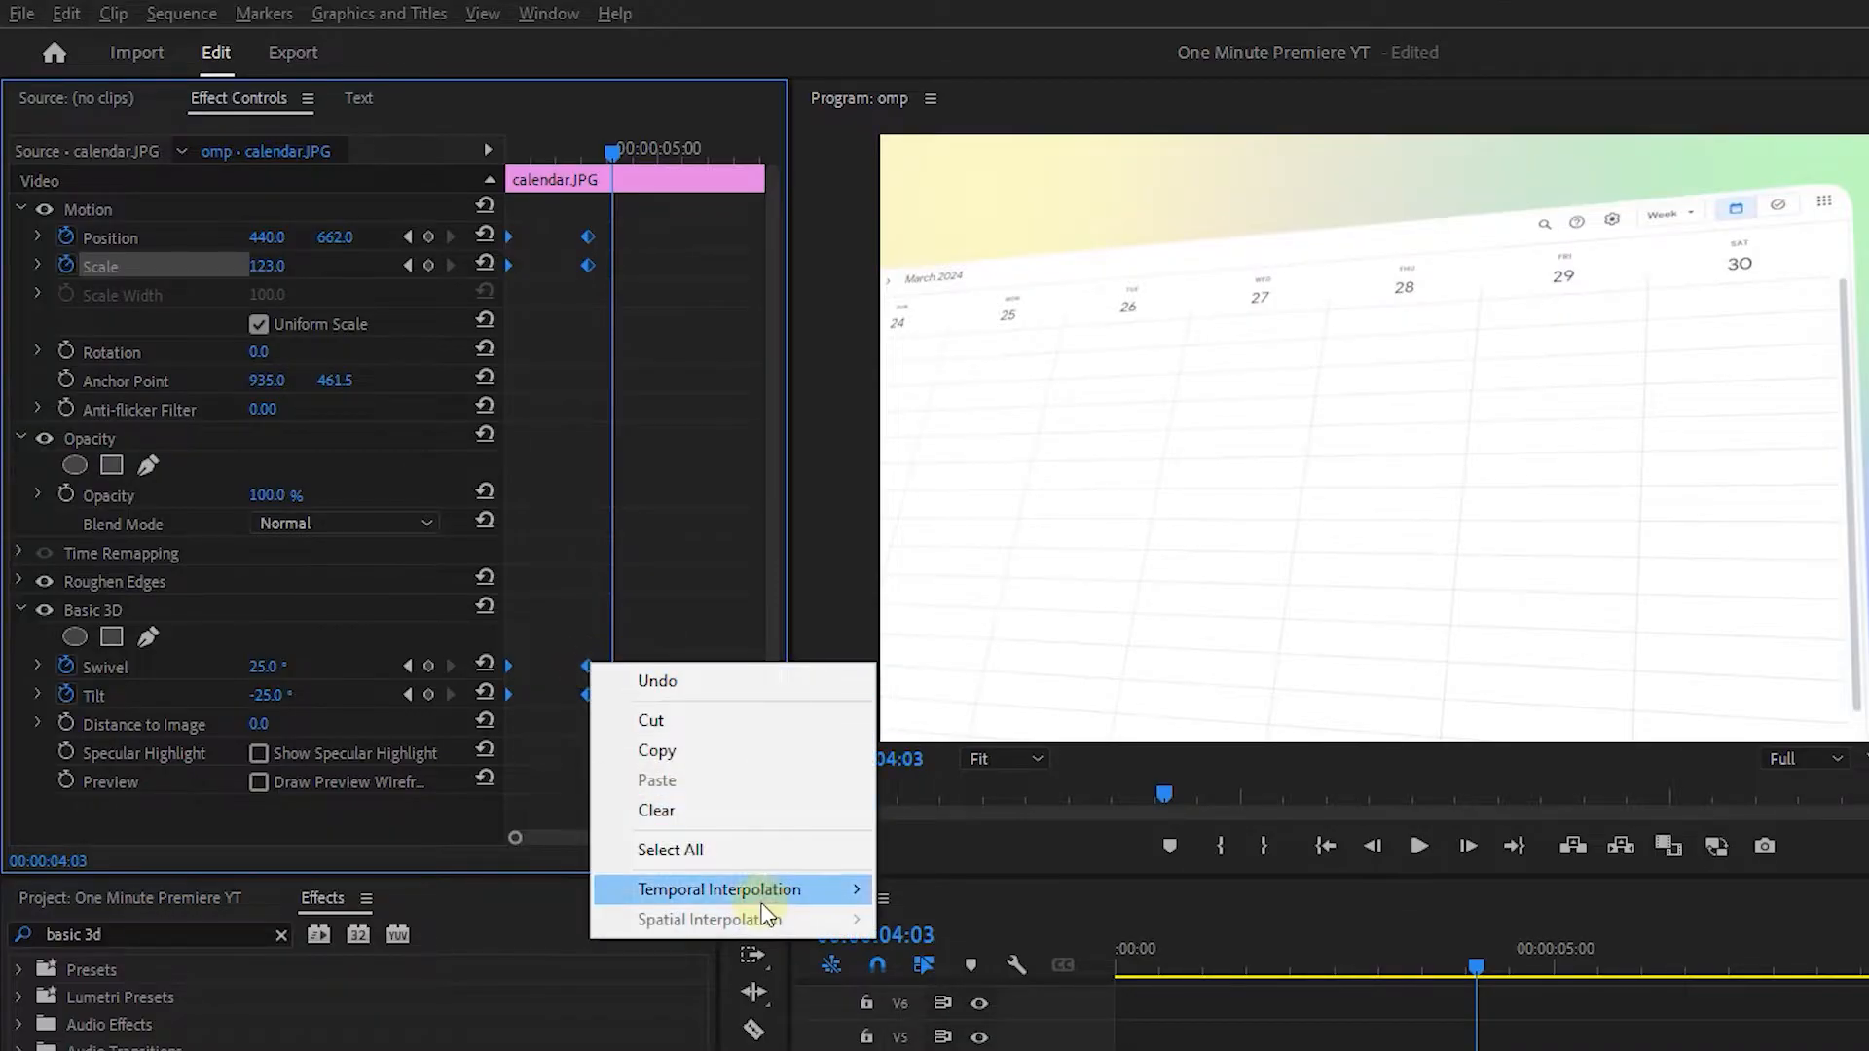
pyautogui.moveTo(655, 885)
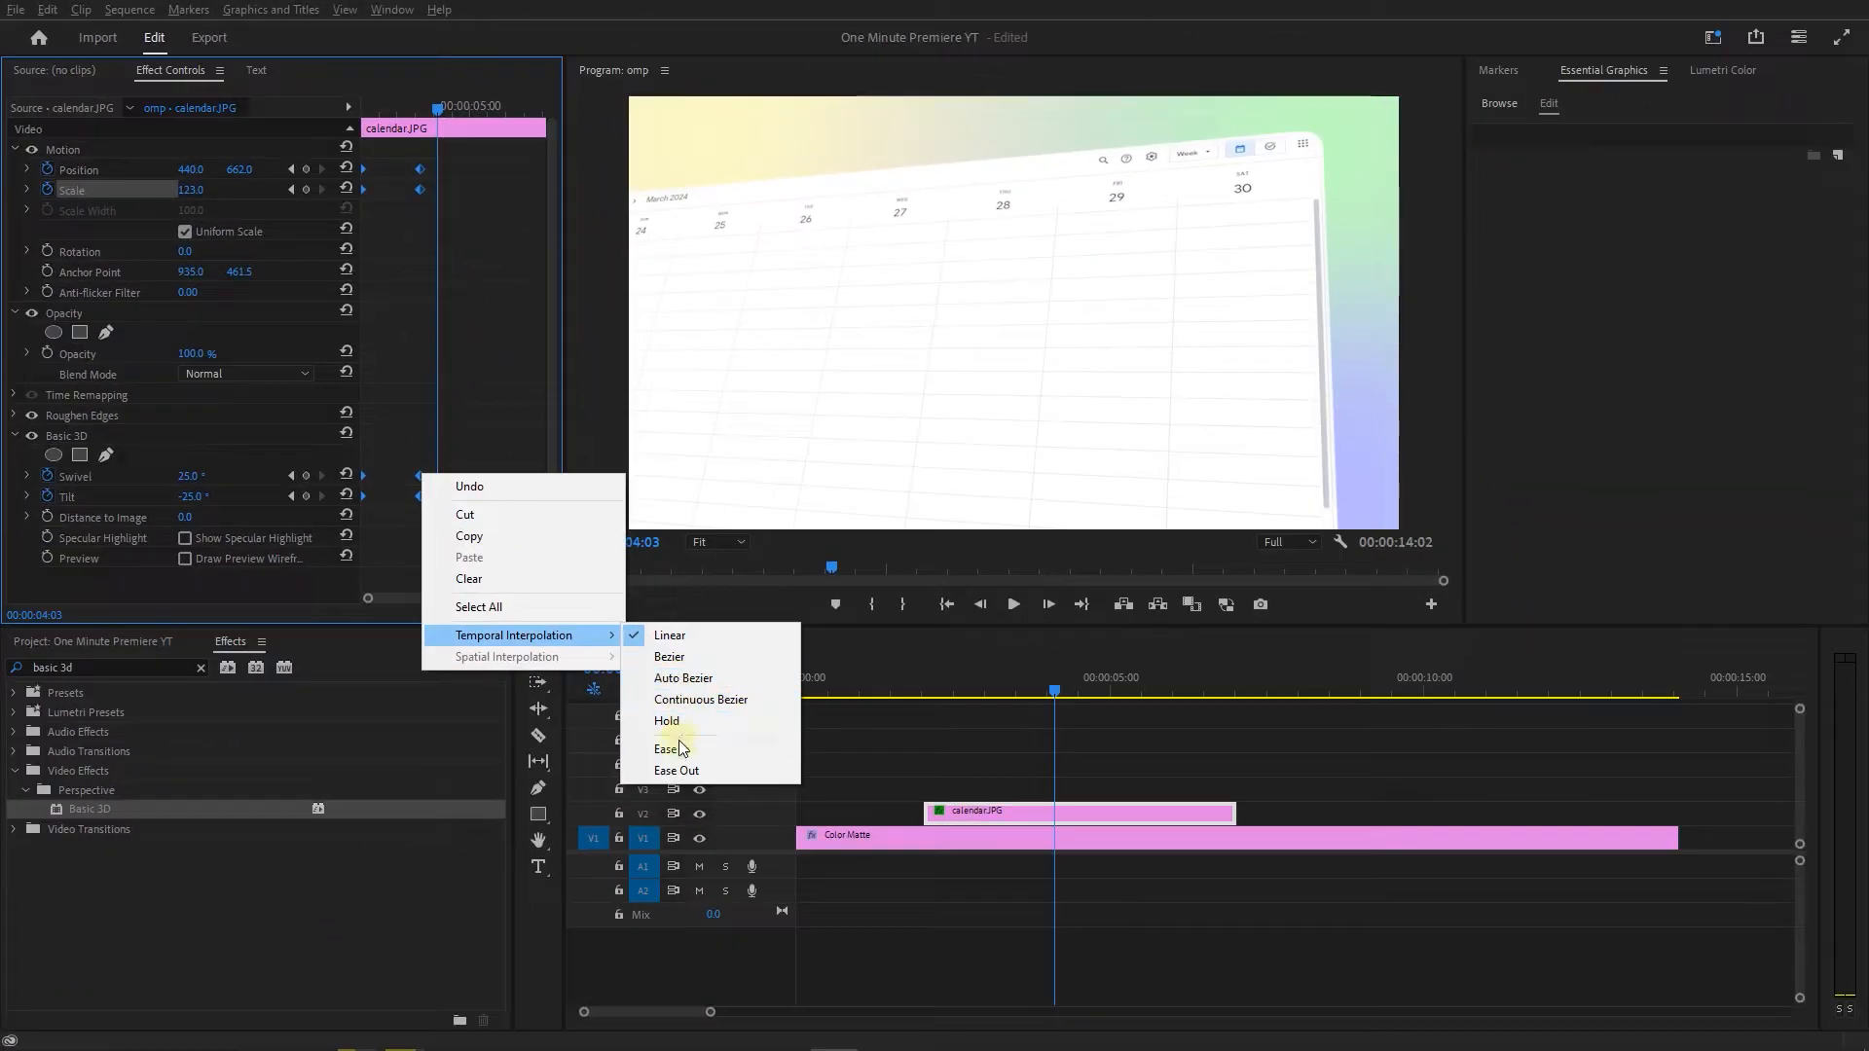
pyautogui.click(681, 749)
pyautogui.rightClick(419, 471)
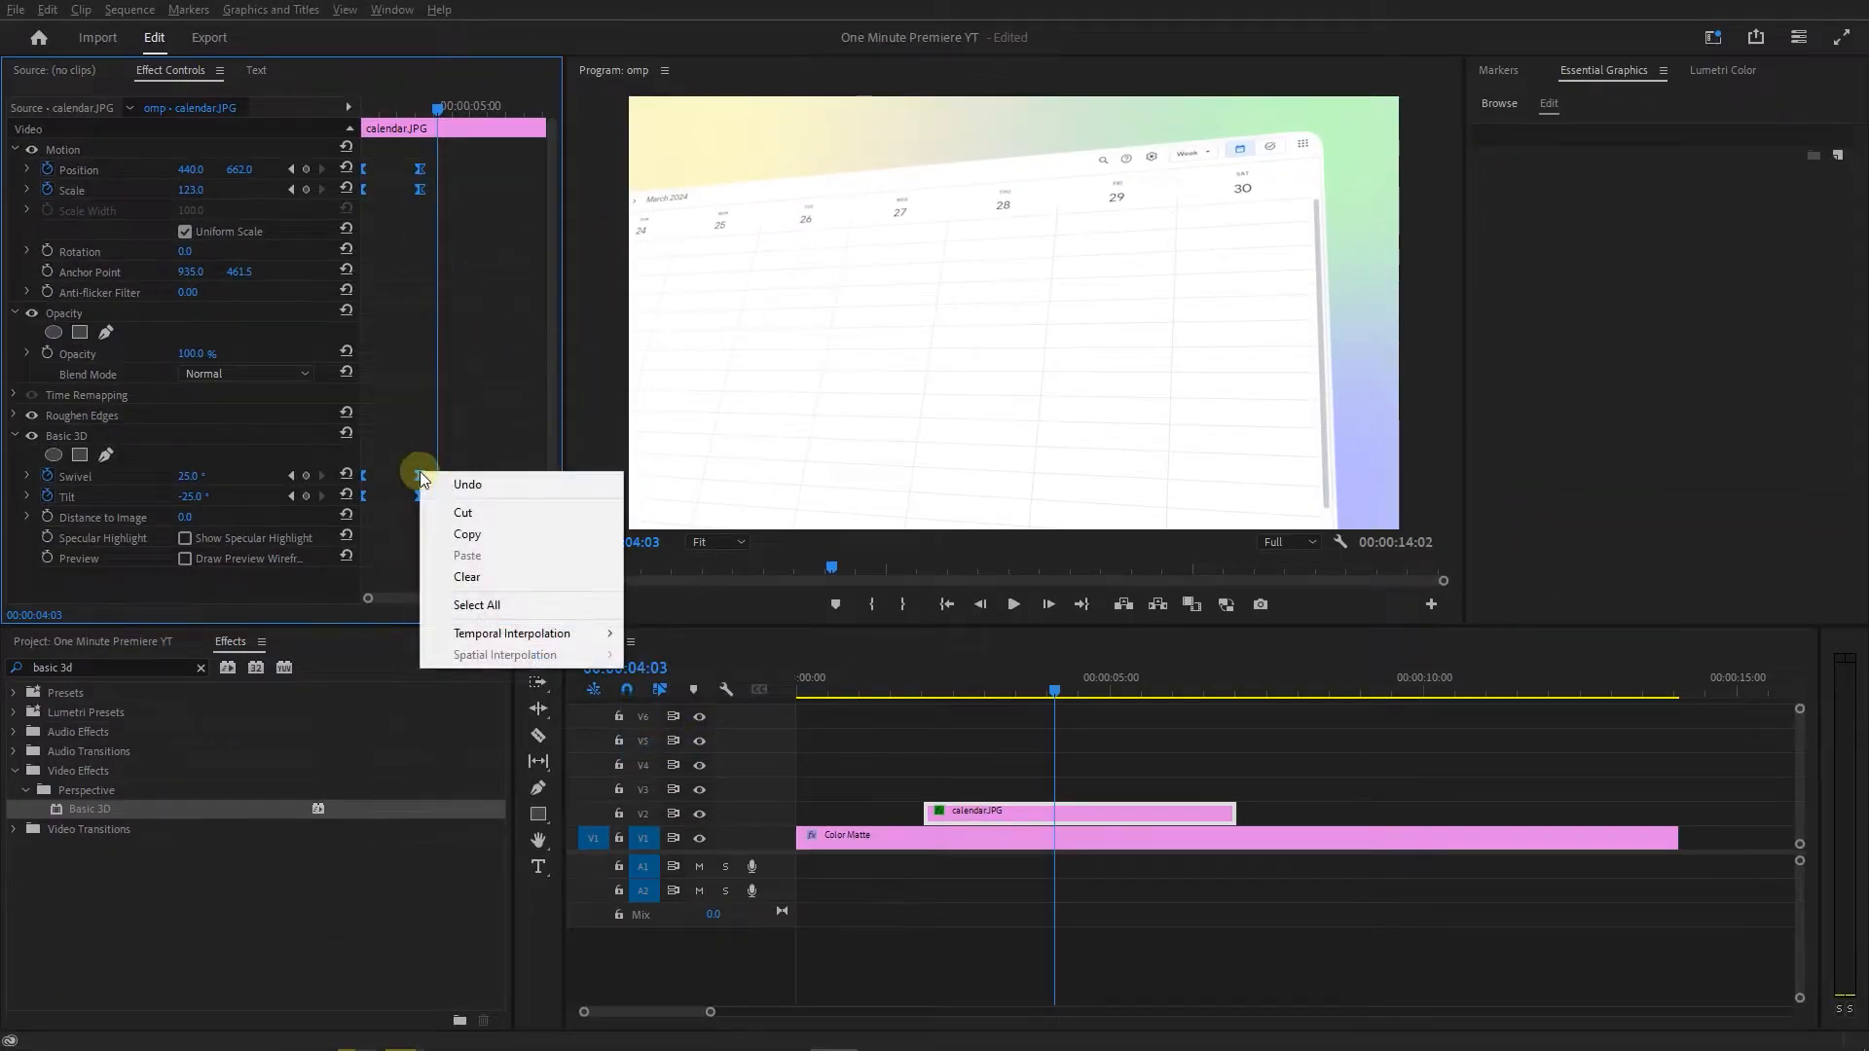
pyautogui.moveTo(542, 633)
pyautogui.click(675, 768)
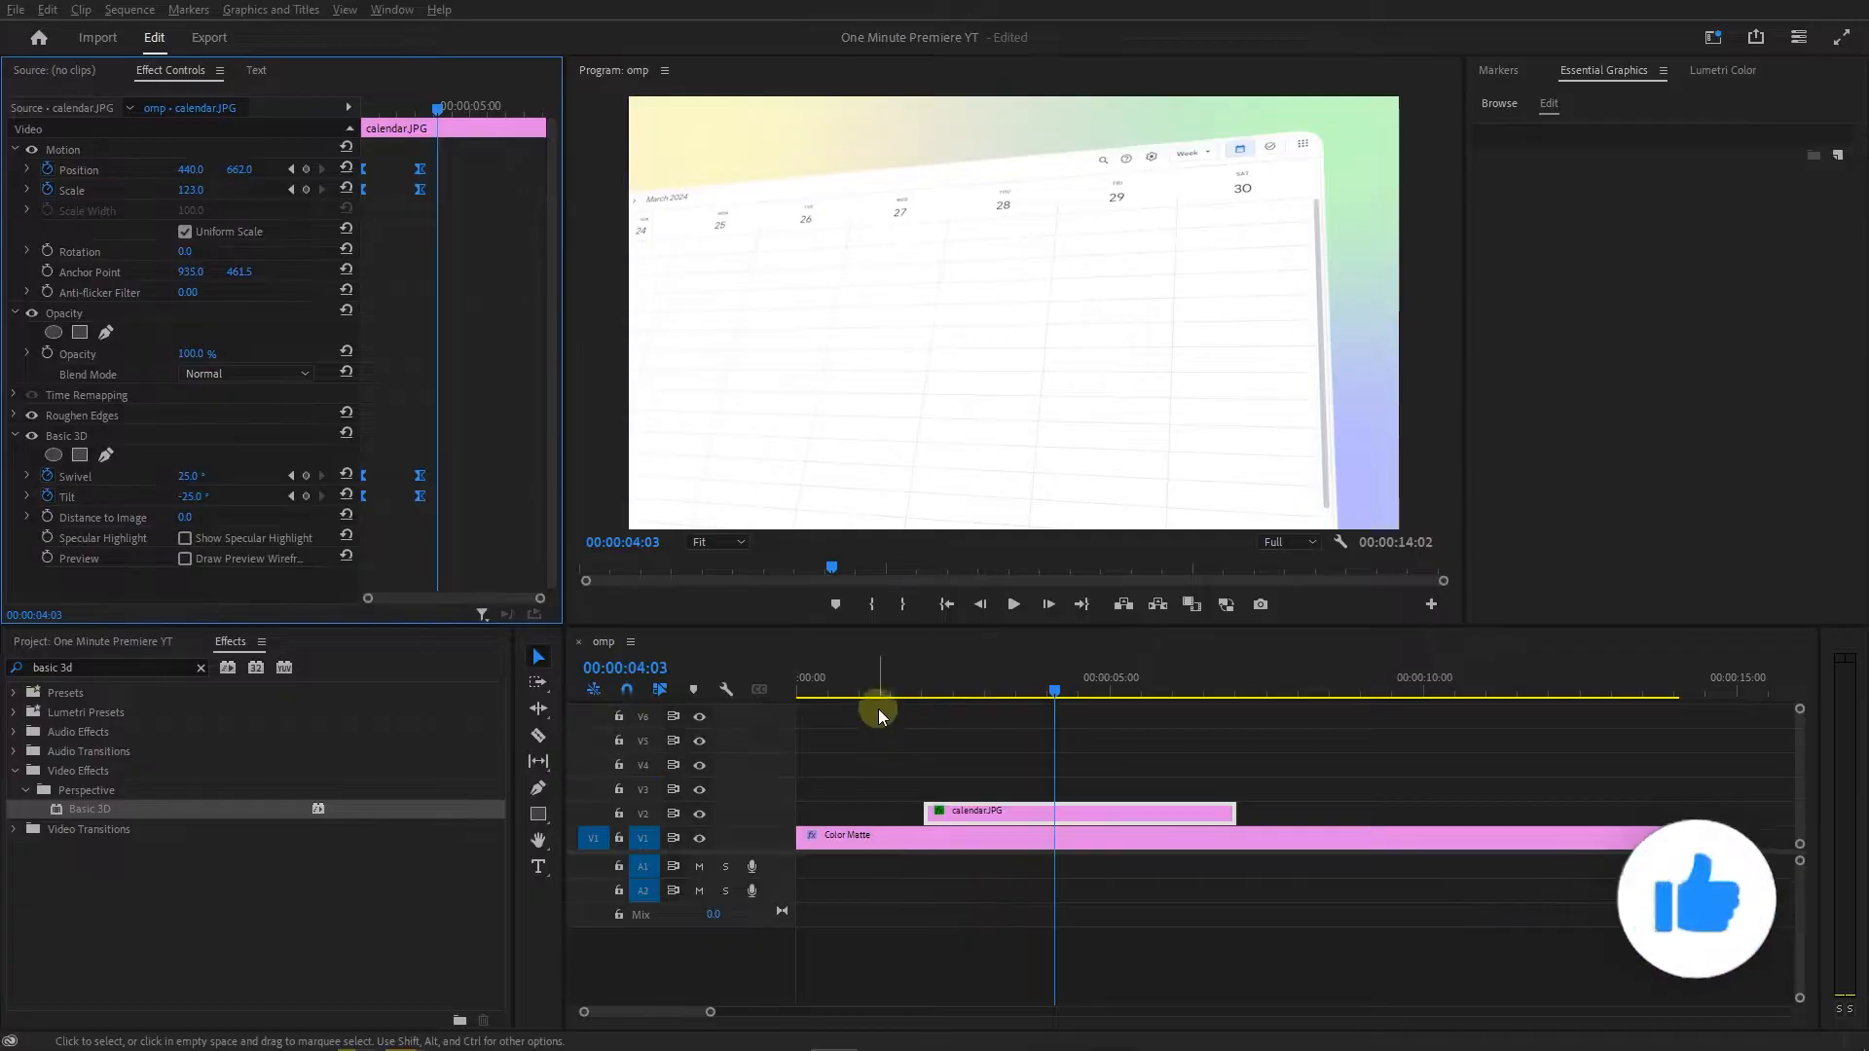
pyautogui.click(895, 686)
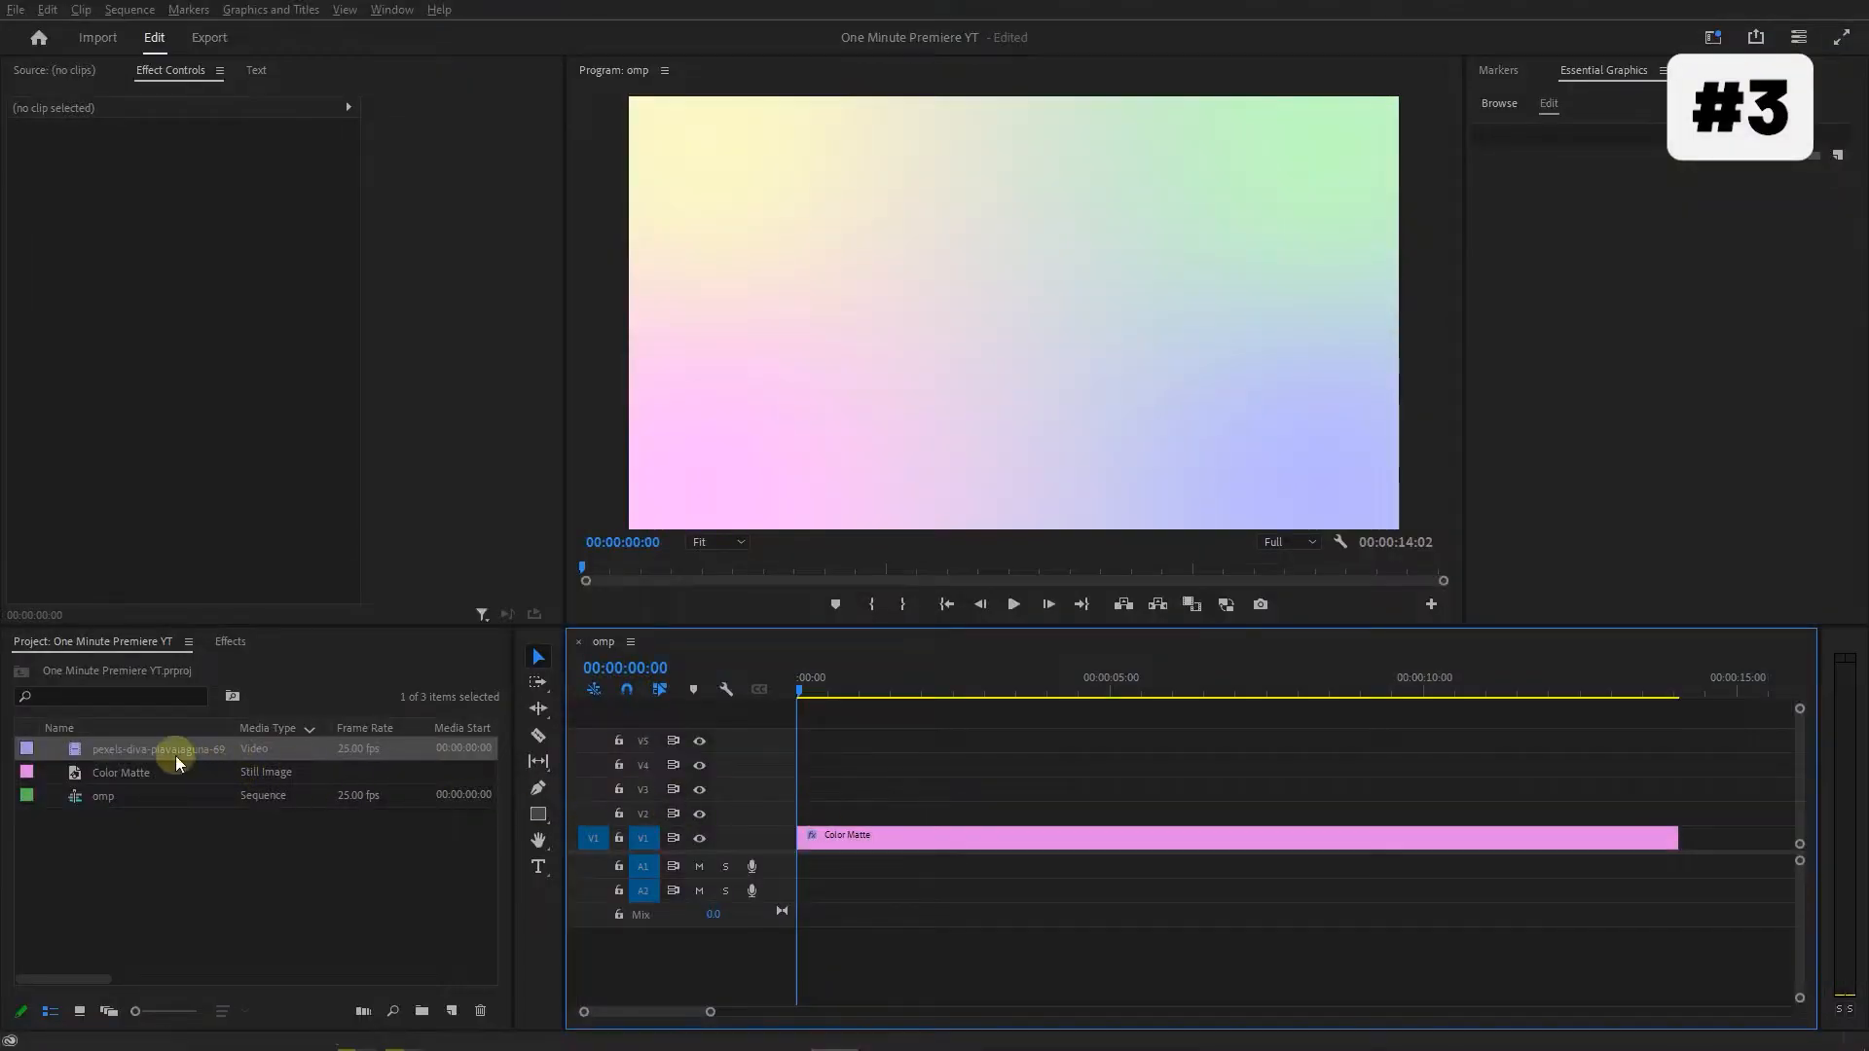
# Place the Pexels video on V2 above the Color Matte at the start of the omp sequence and select it
pyautogui.moveTo(176, 763); pyautogui.dragTo(870, 818)
pyautogui.click(870, 818)
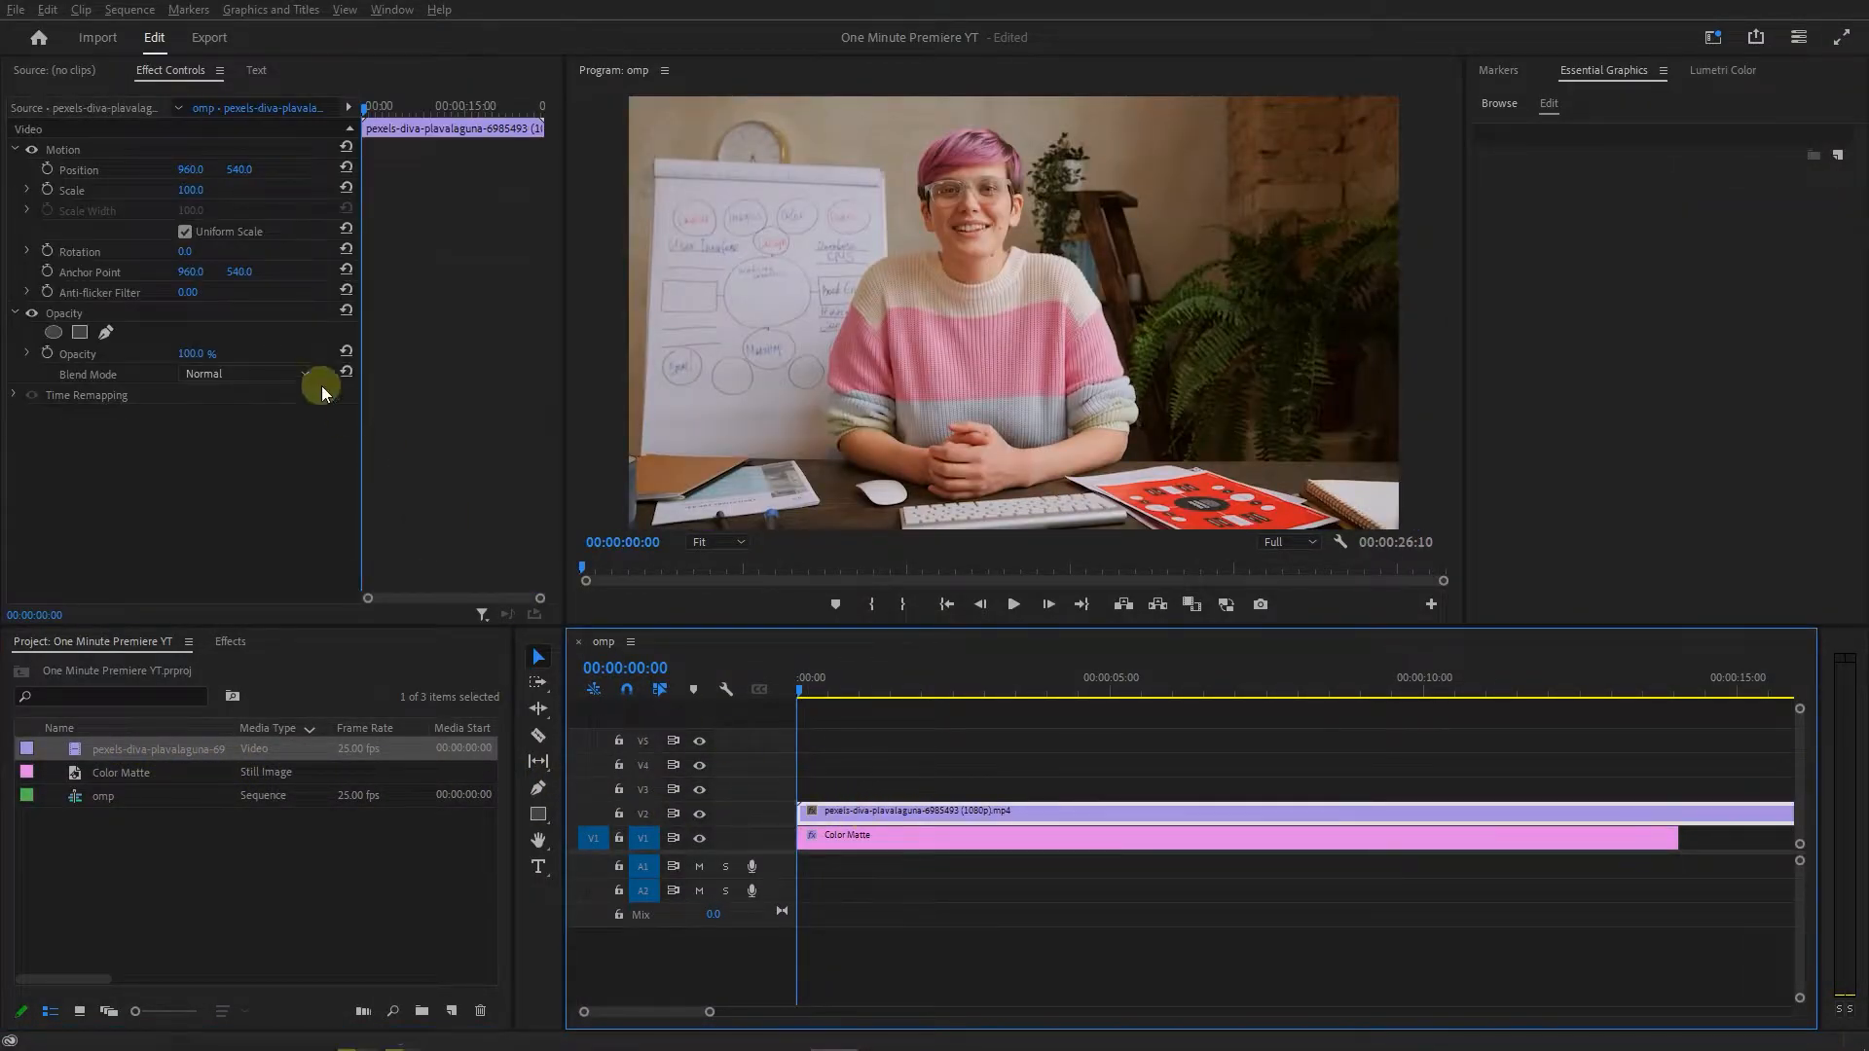
# Scale the Pexels clip to 70 and shift its horizontal Position to 763
pyautogui.click(211, 191)
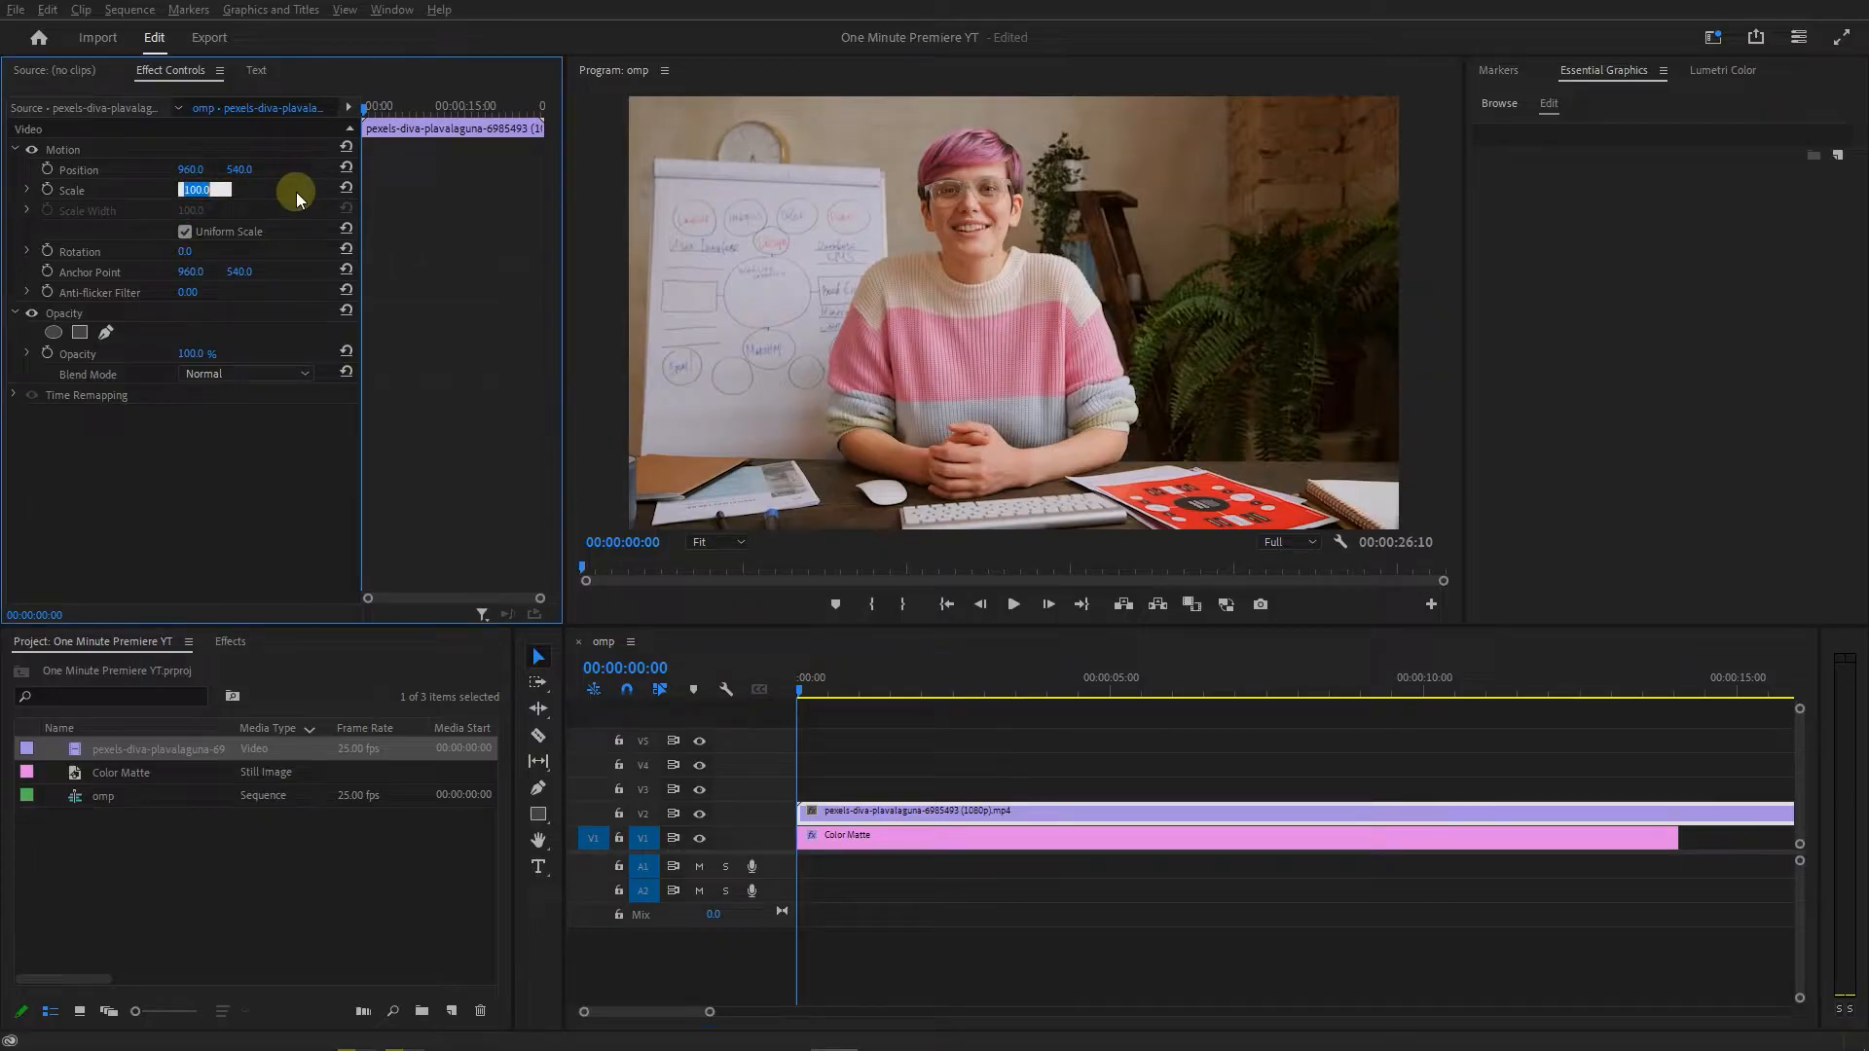
pyautogui.write('70')
pyautogui.press('Return')
pyautogui.moveTo(199, 167); pyautogui.dragTo(8, 168)
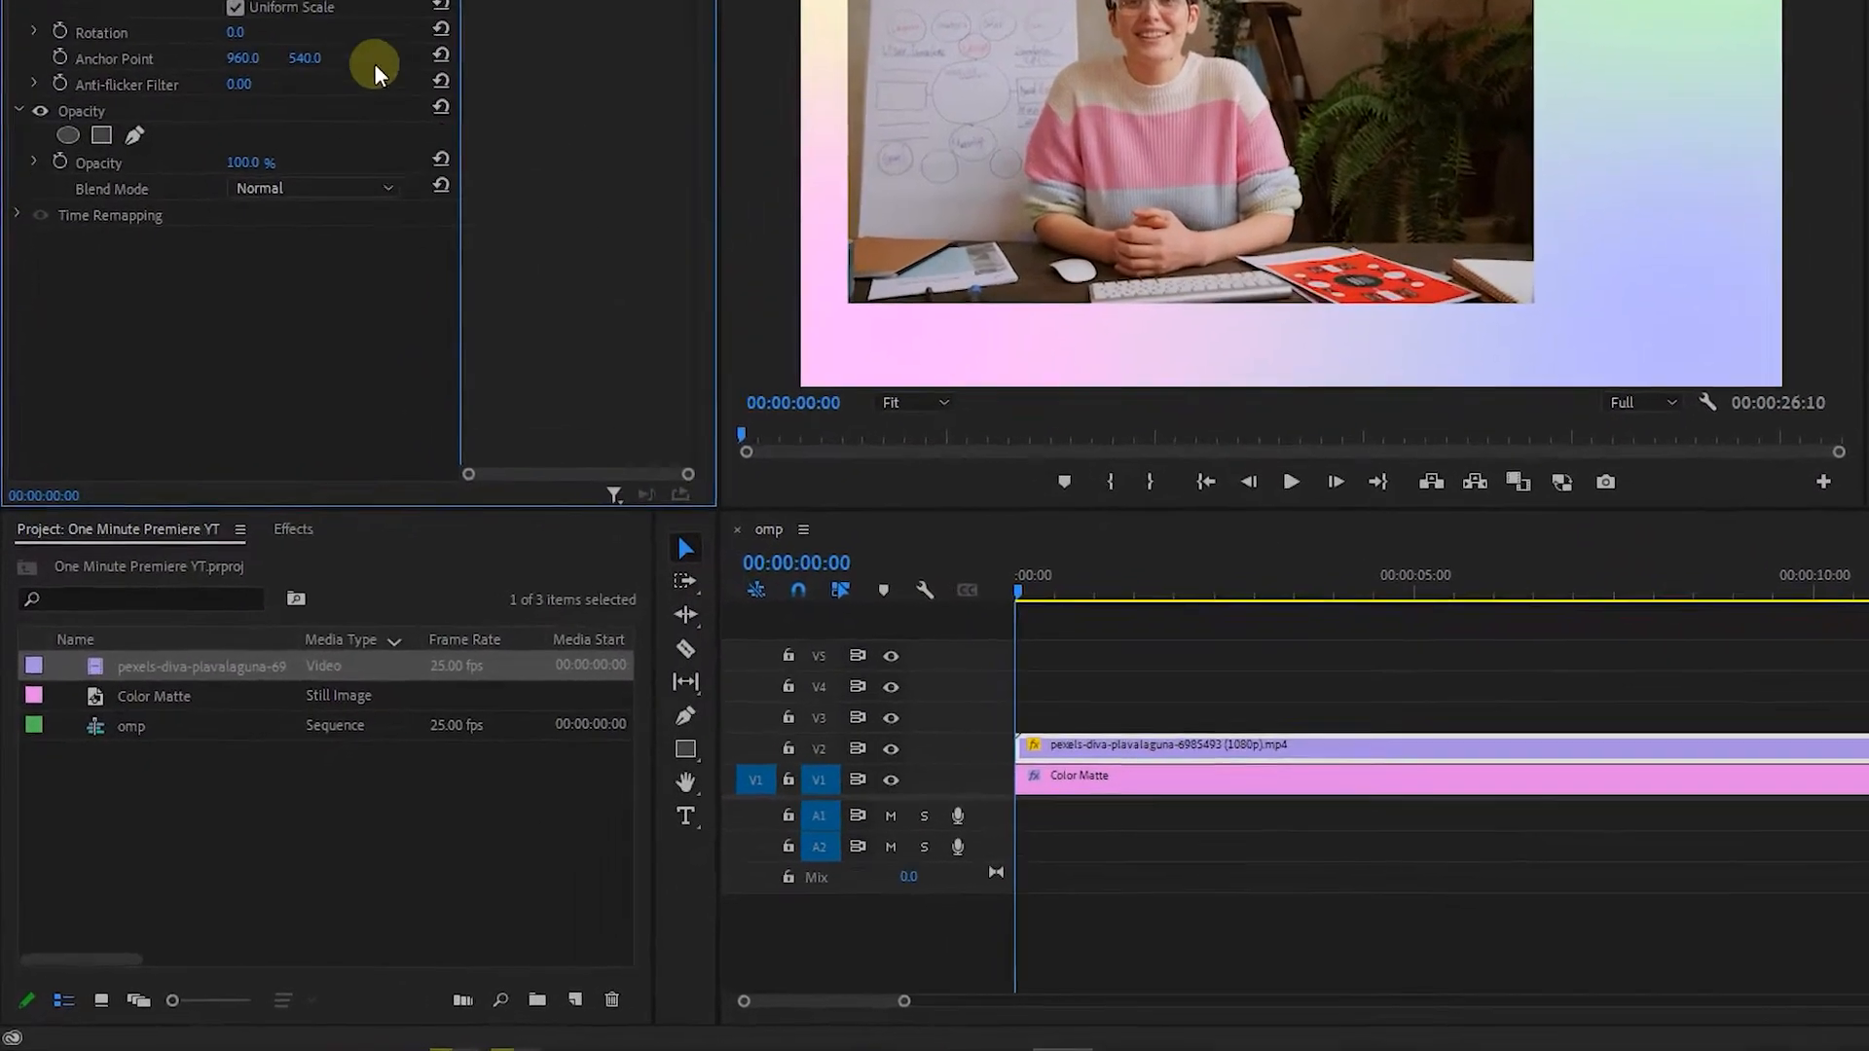
# Find the Roughen Edges effect and apply it to the Pexels clip on V2
pyautogui.click(293, 529)
pyautogui.click(182, 561)
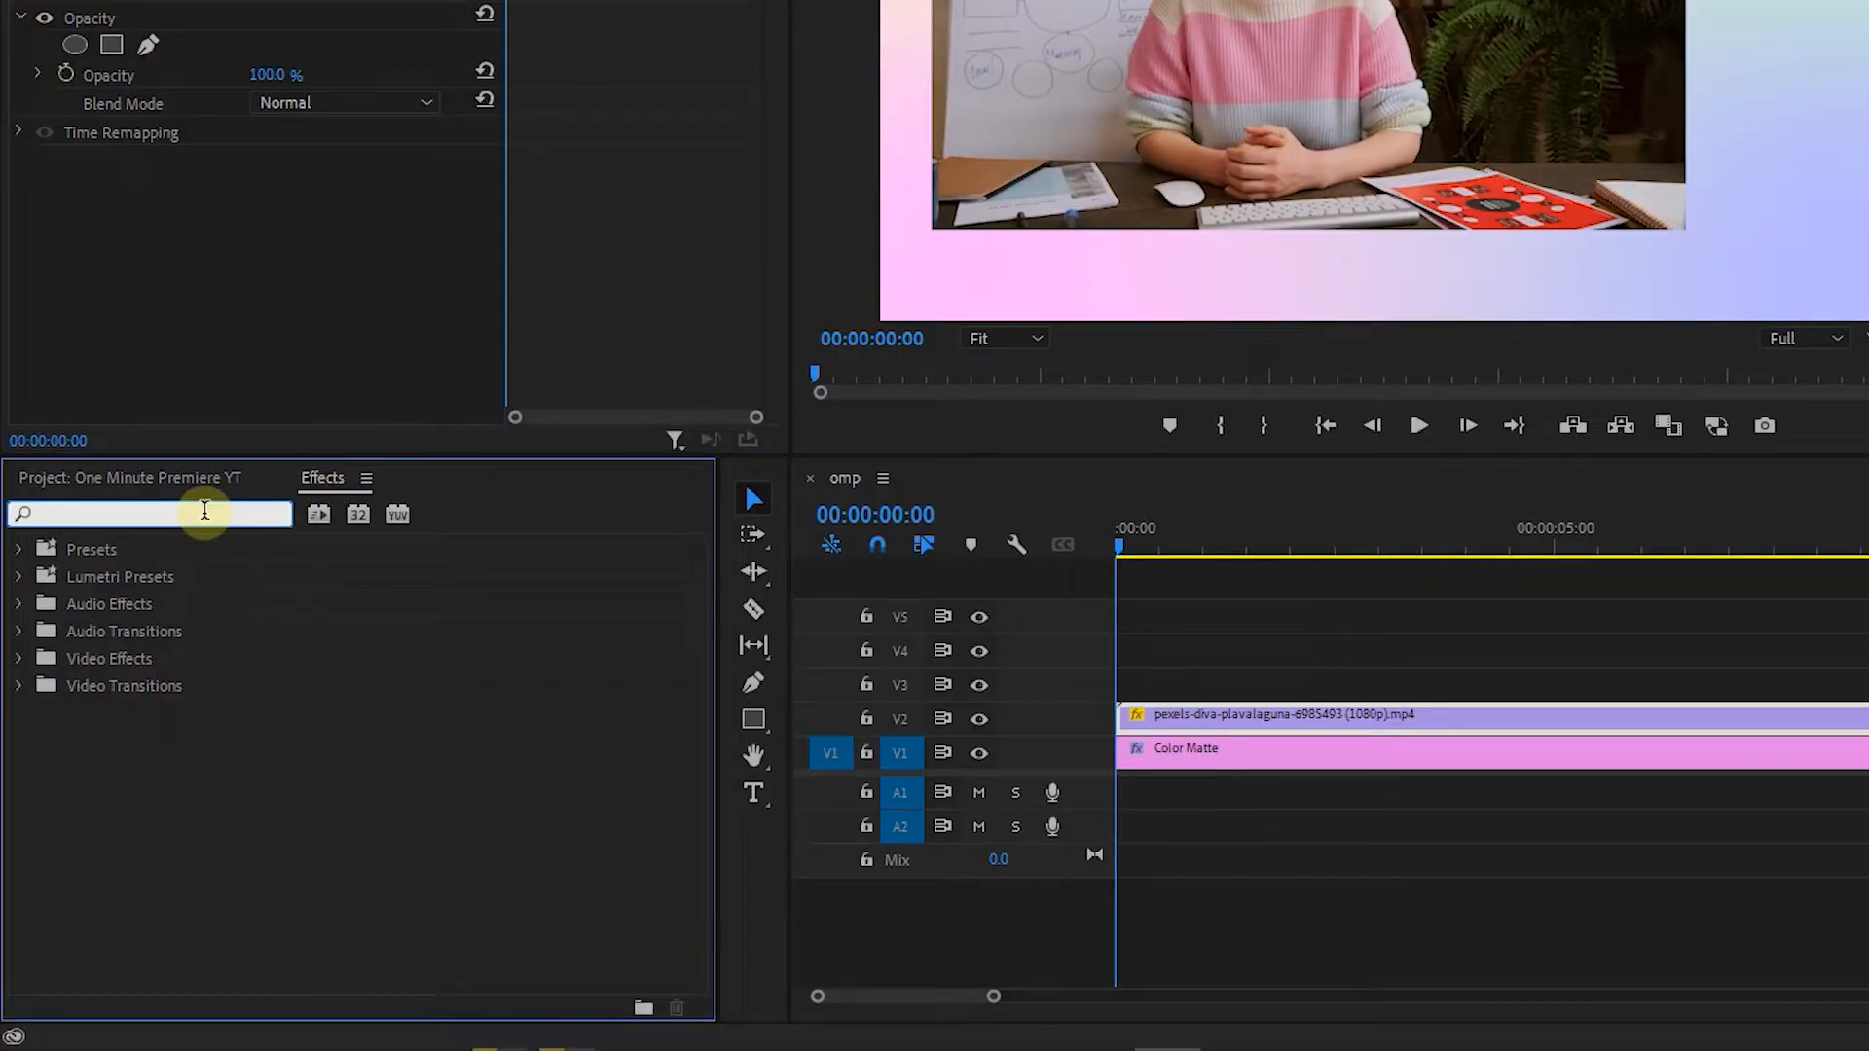
pyautogui.write('roughen ed')
pyautogui.moveTo(117, 715); pyautogui.dragTo(1209, 712)
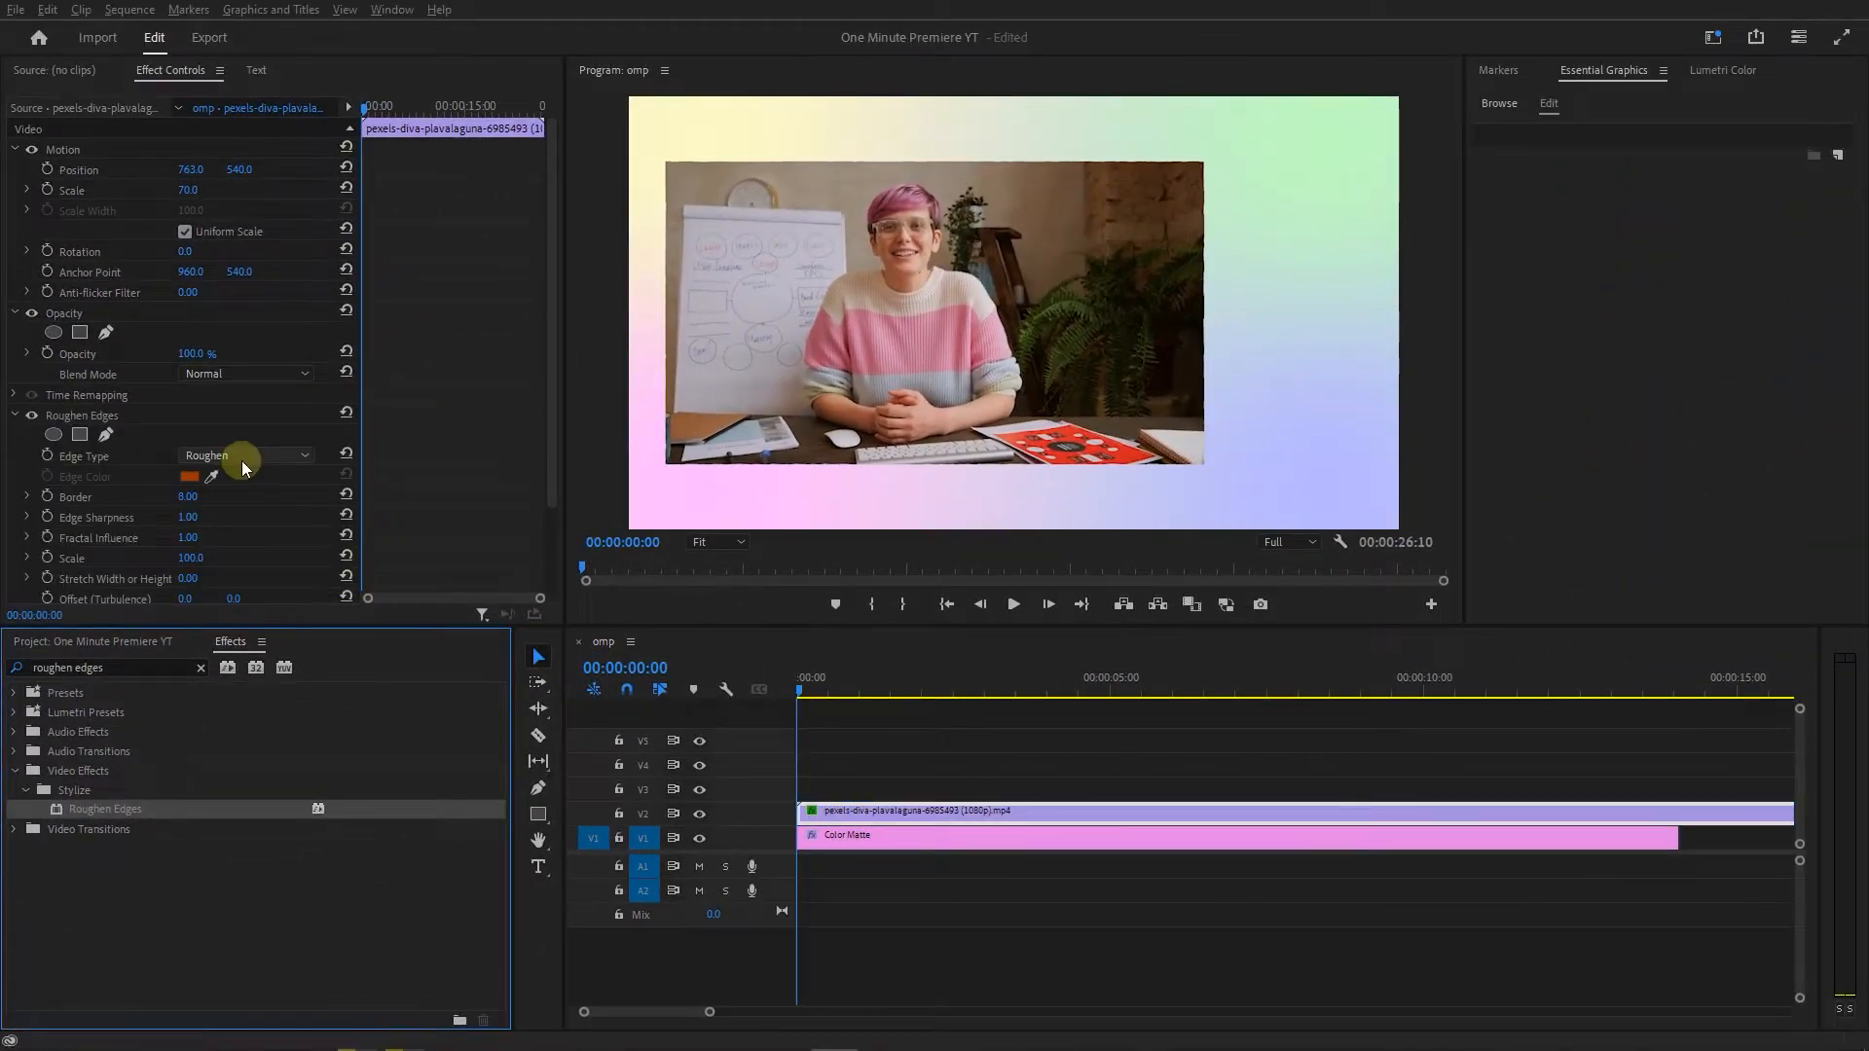
# Configure Roughen Edges with Edge Type Cut, Border 100, Edge Sharpness 10 and Fractal Influence 0
pyautogui.click(242, 460)
pyautogui.click(242, 516)
pyautogui.click(199, 498)
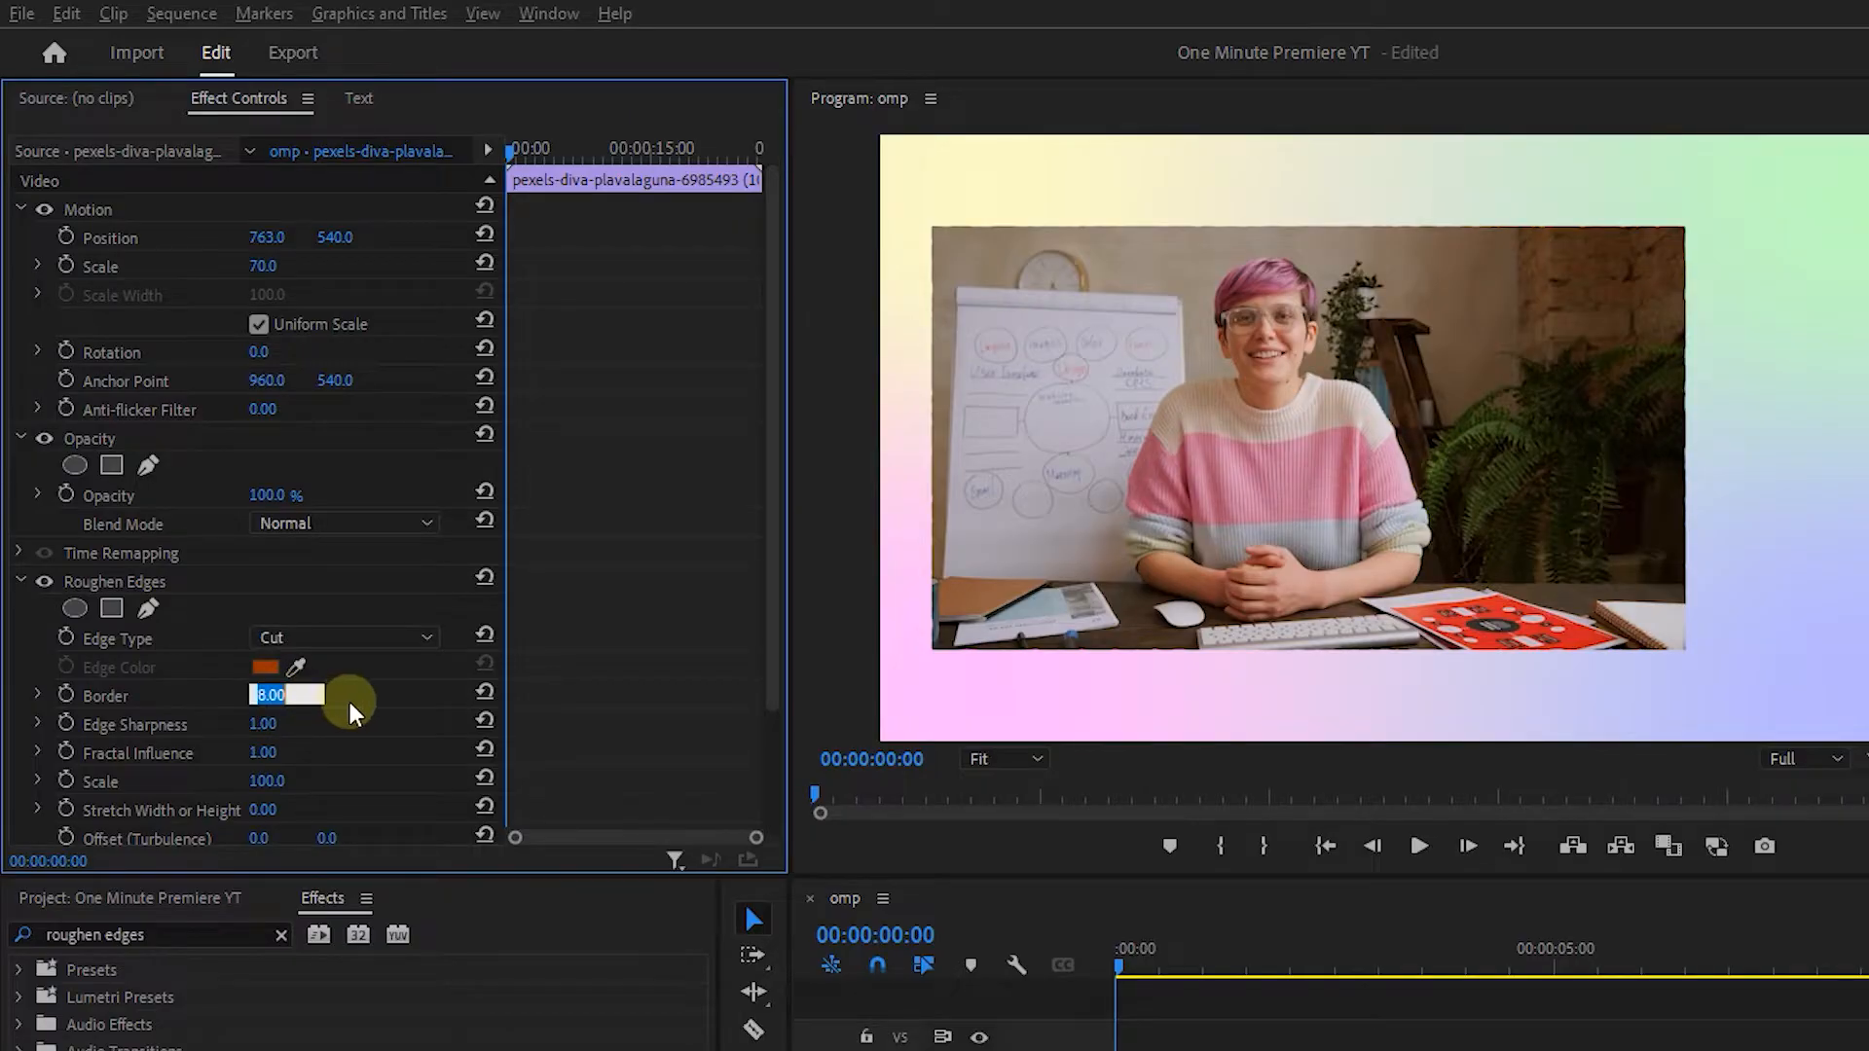
pyautogui.write('100')
pyautogui.press('Return')
pyautogui.click(263, 753)
pyautogui.write('0')
pyautogui.press('Return')
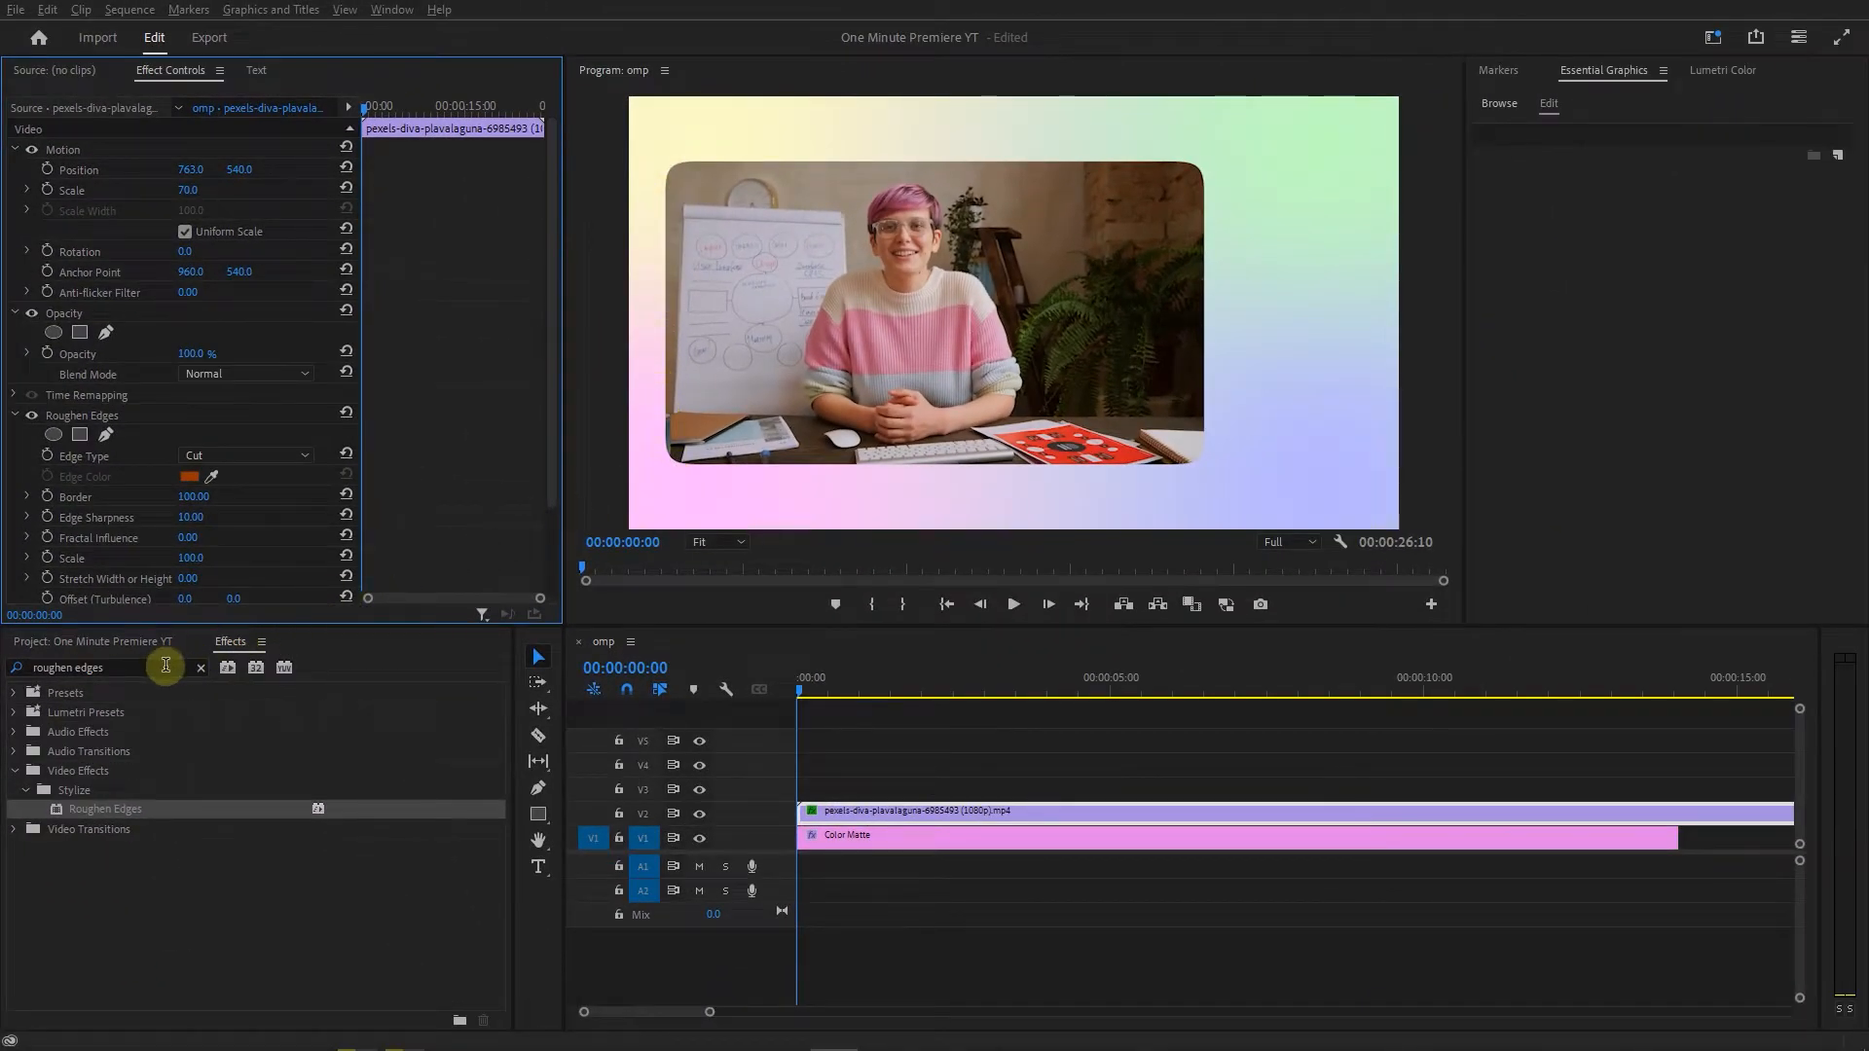
# Find the Drop Shadow effect and apply it to the Pexels clip on V2
pyautogui.click(166, 664)
pyautogui.write('drop sha')
pyautogui.moveTo(124, 810); pyautogui.dragTo(835, 816)
# Set the Drop Shadow to Opacity 100%, Direction 180°, Distance 10 and Softness 100
pyautogui.scroll(-5, 542, 594)
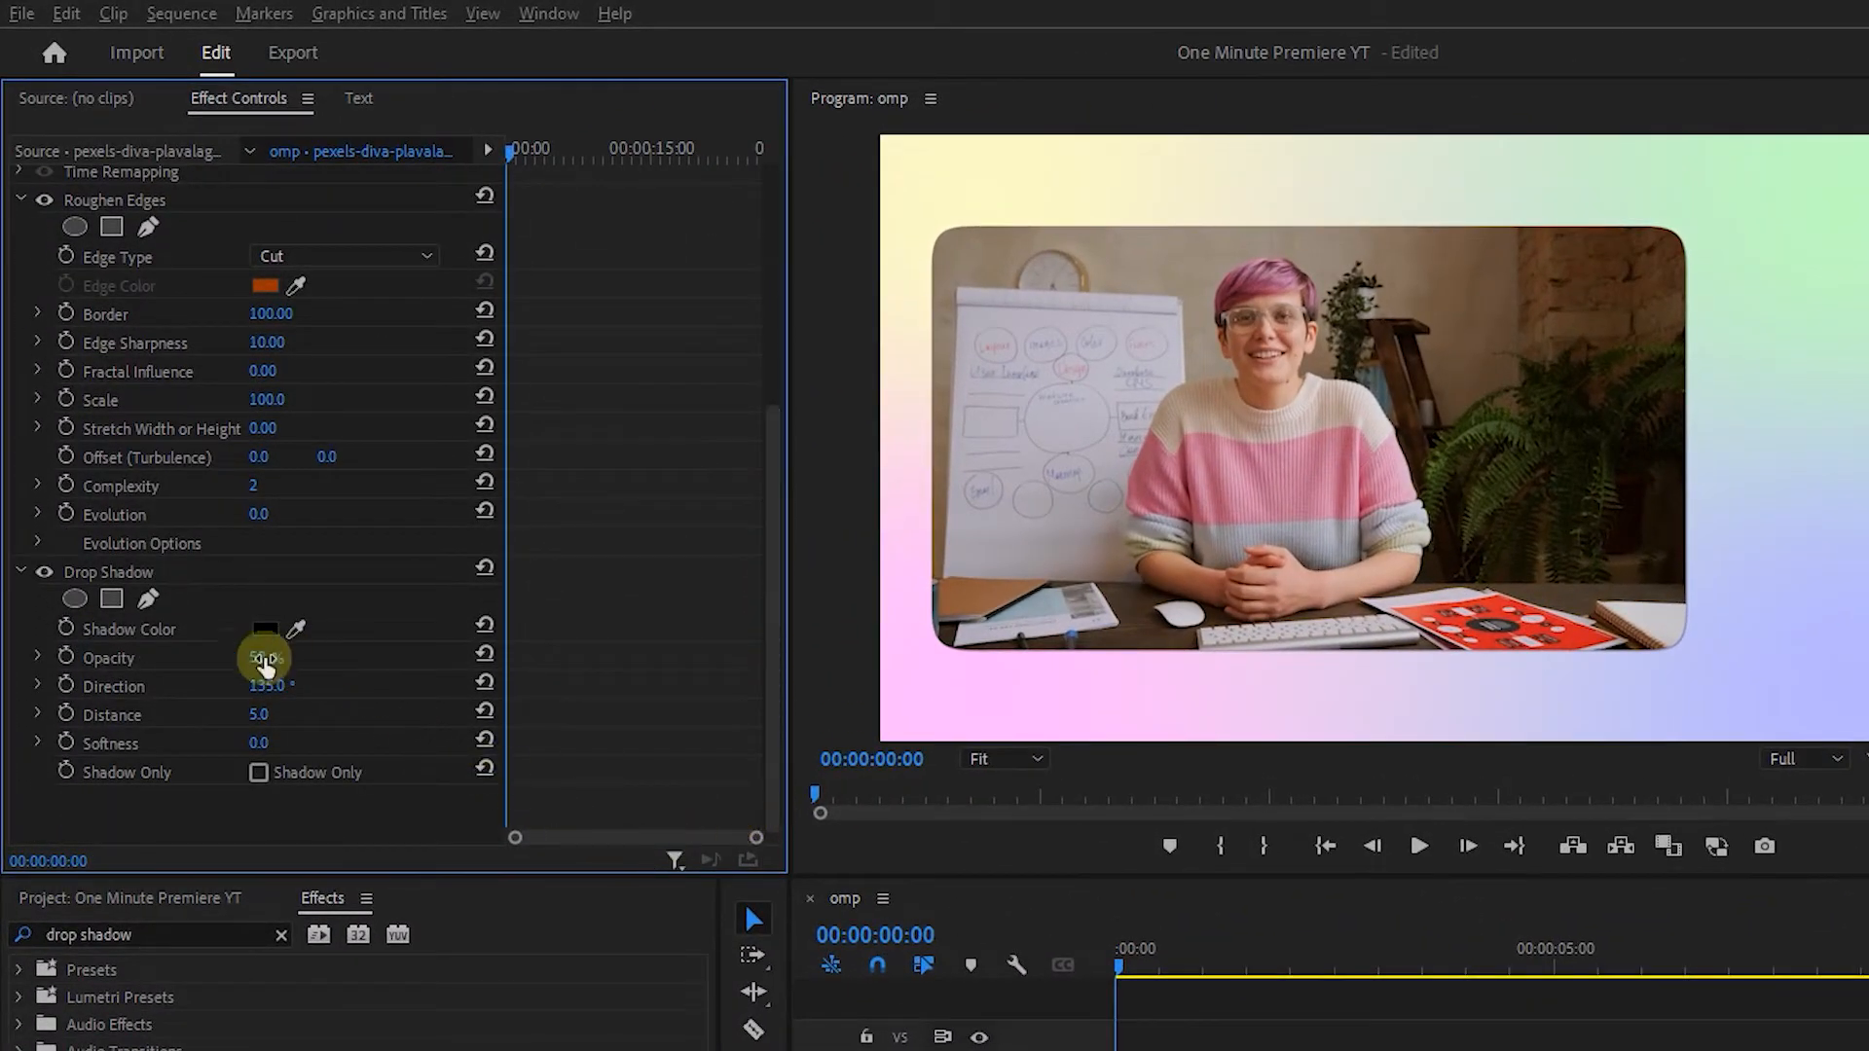
pyautogui.click(261, 657)
pyautogui.write('100')
pyautogui.click(417, 658)
pyautogui.click(272, 683)
pyautogui.write('180')
pyautogui.click(443, 702)
pyautogui.click(308, 712)
pyautogui.write('10')
pyautogui.click(371, 711)
pyautogui.click(263, 743)
pyautogui.write('100')
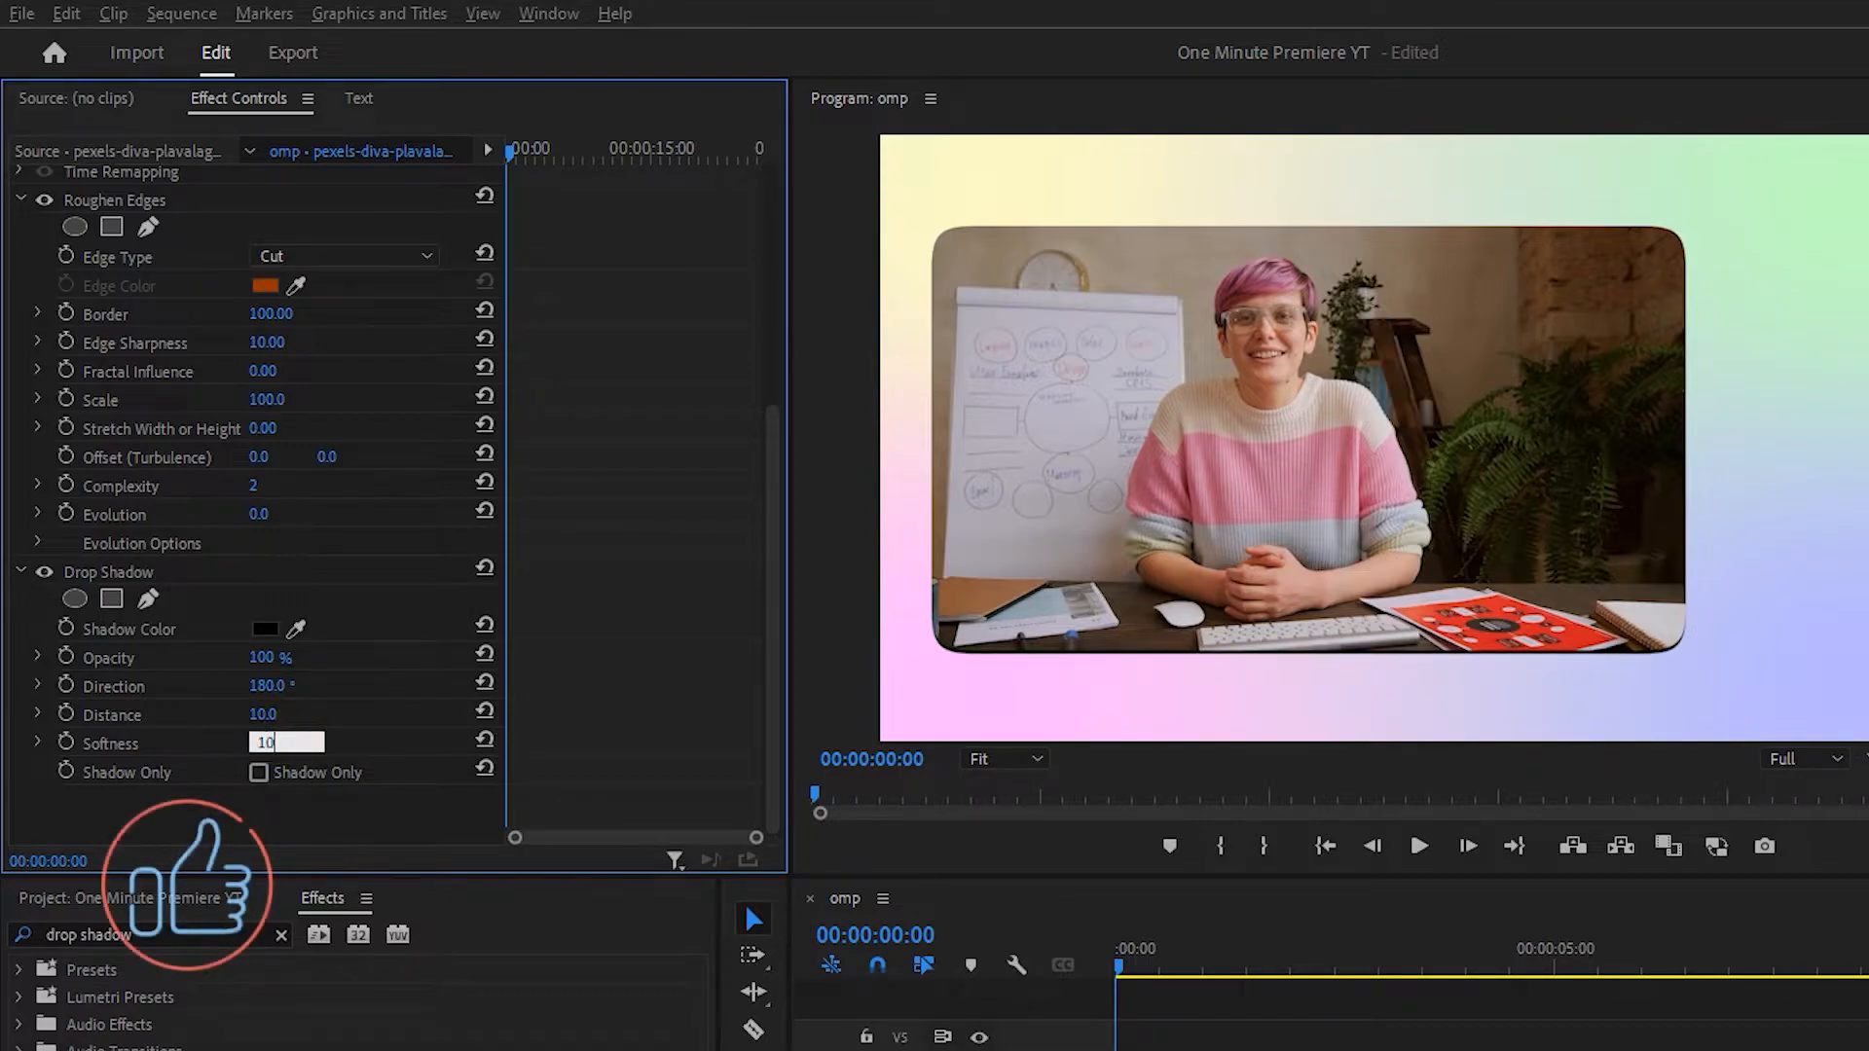
pyautogui.click(358, 736)
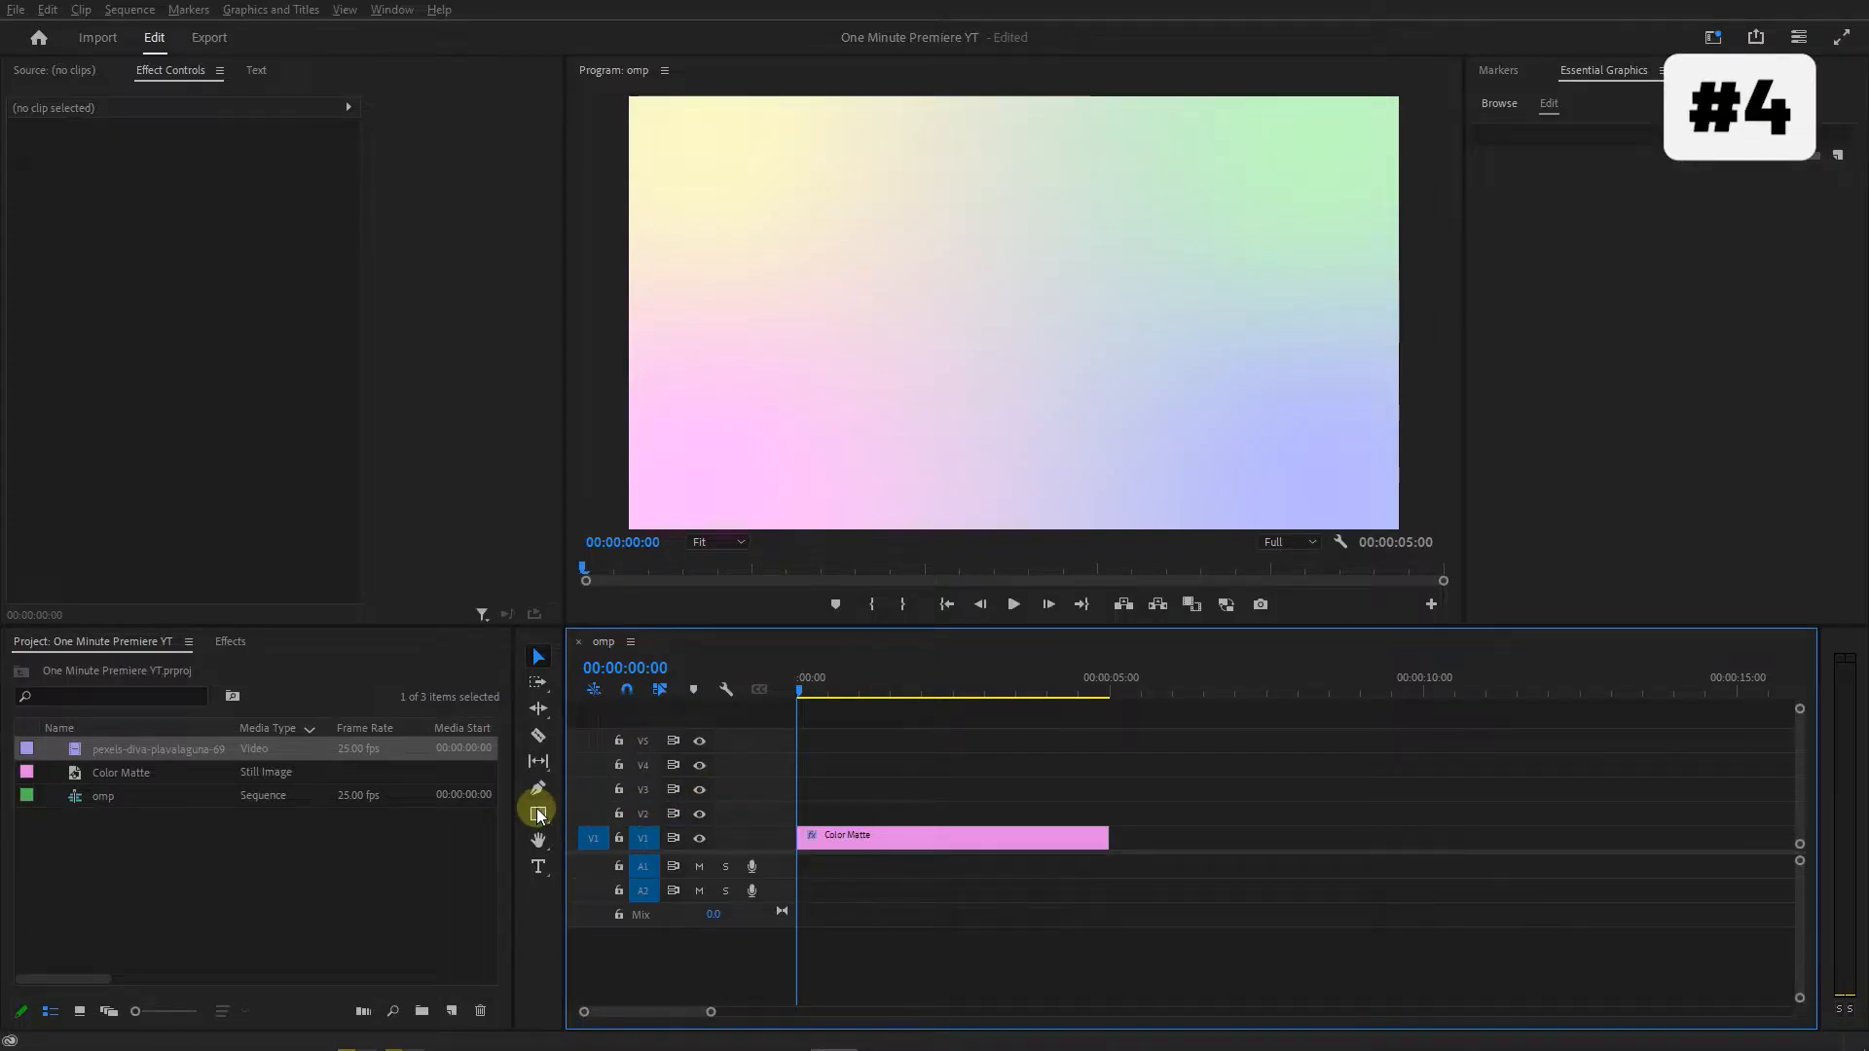
# Draw a rectangle about 401 by 121 px near the middle of the frame over the gradient Color Matte
pyautogui.click(539, 814)
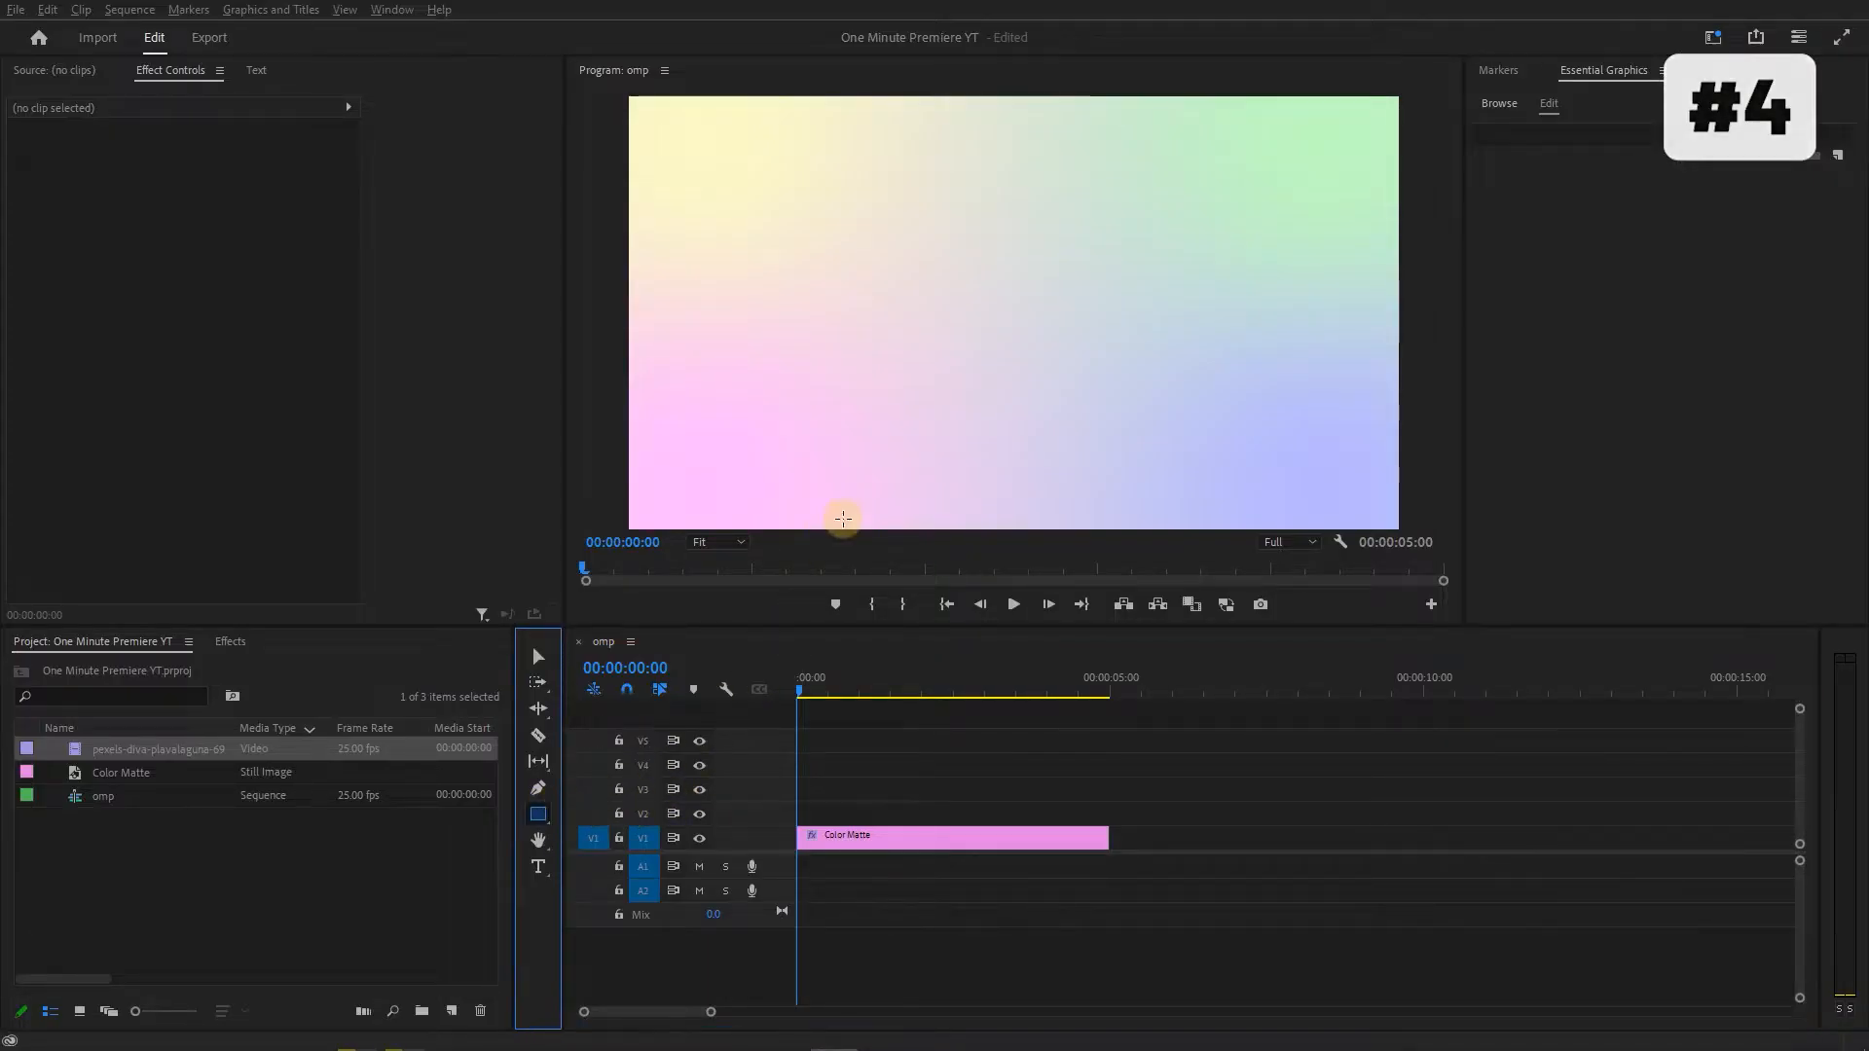
pyautogui.moveTo(891, 269); pyautogui.dragTo(1050, 317)
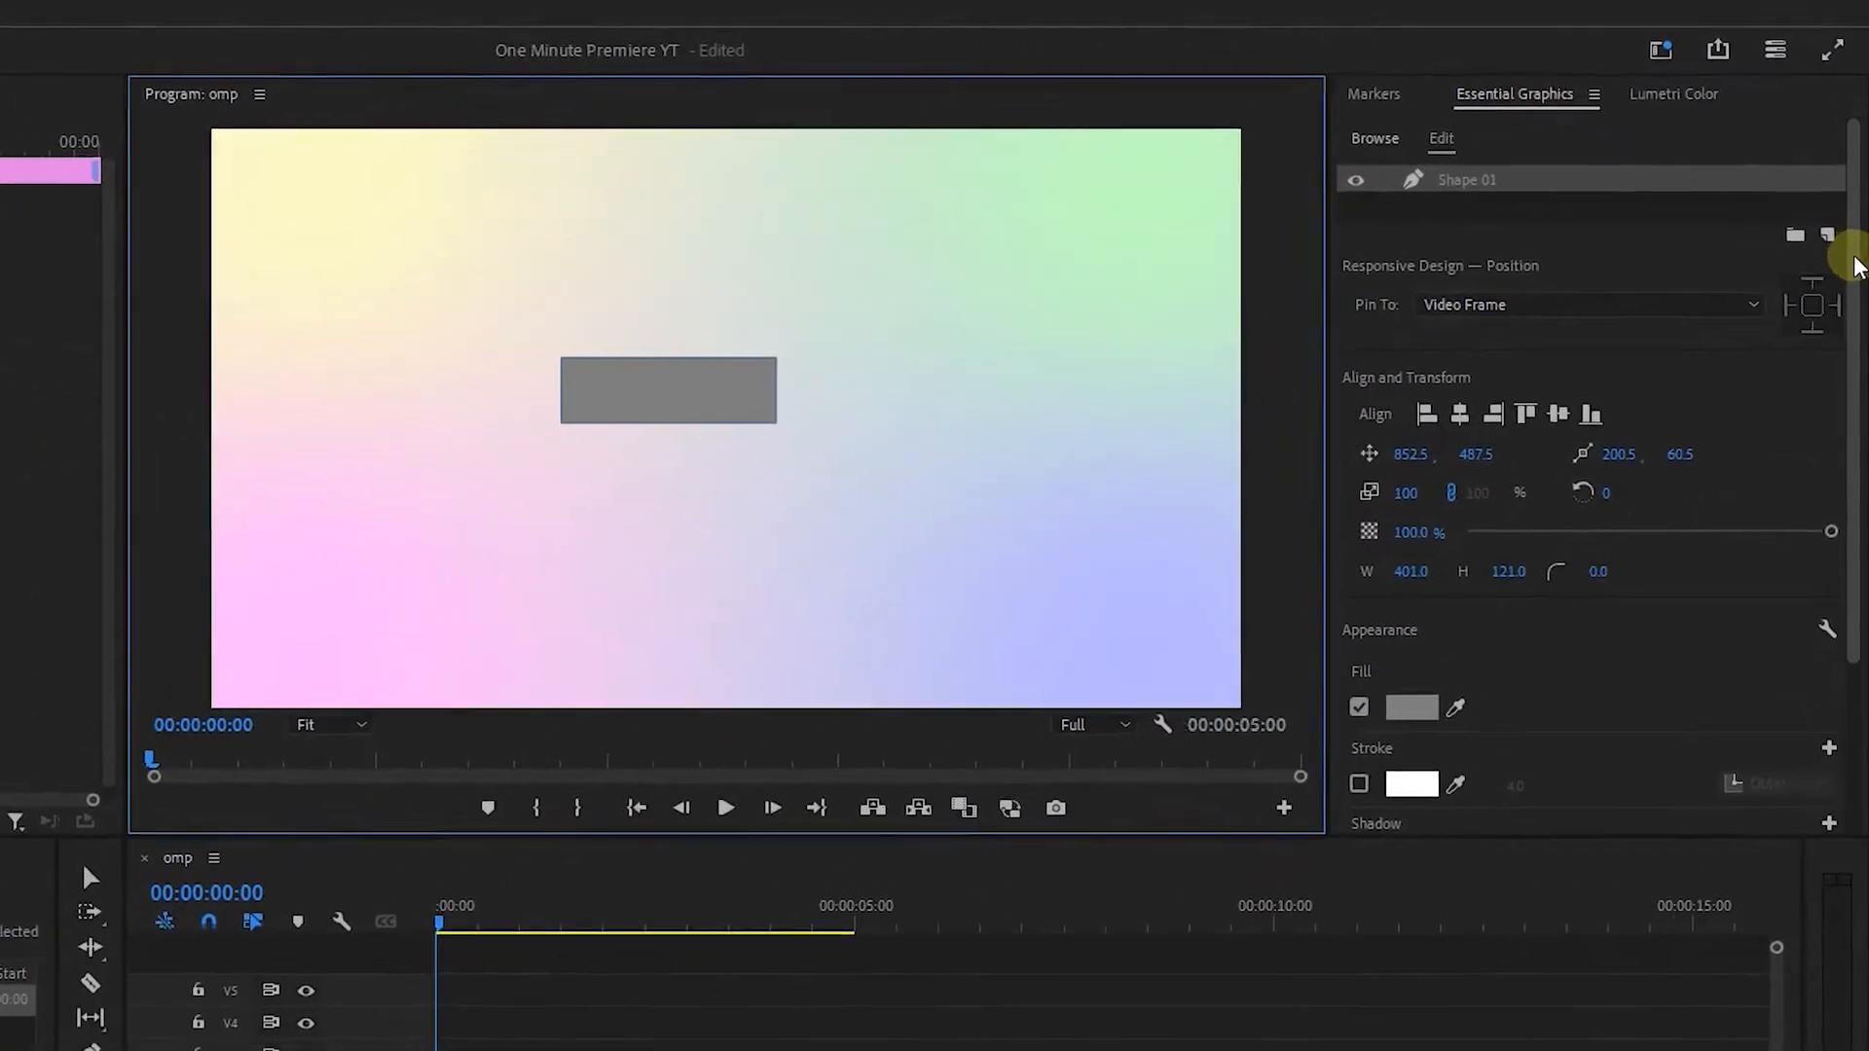
# Turn off the rectangle's fill and give it a blue outer stroke with a width of 15
pyautogui.moveTo(1857, 196); pyautogui.dragTo(1850, 341)
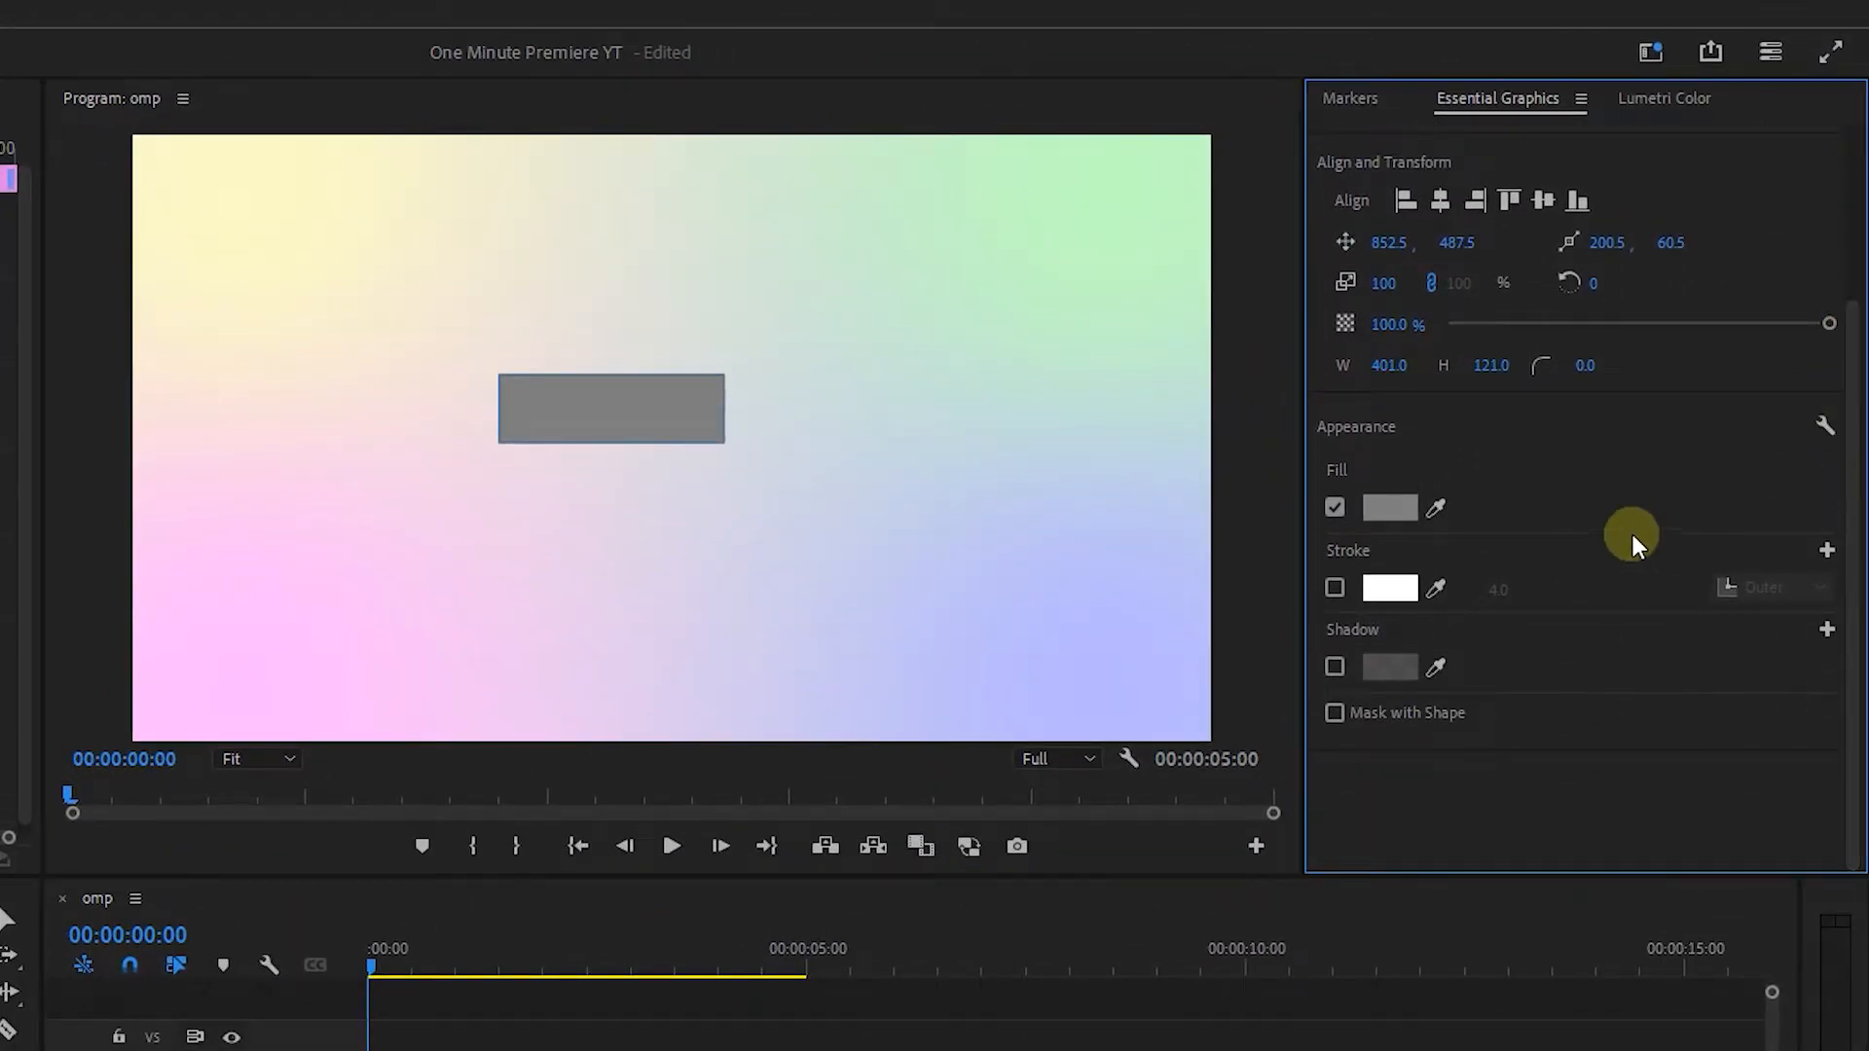
pyautogui.click(1336, 507)
pyautogui.click(1334, 587)
pyautogui.click(1394, 586)
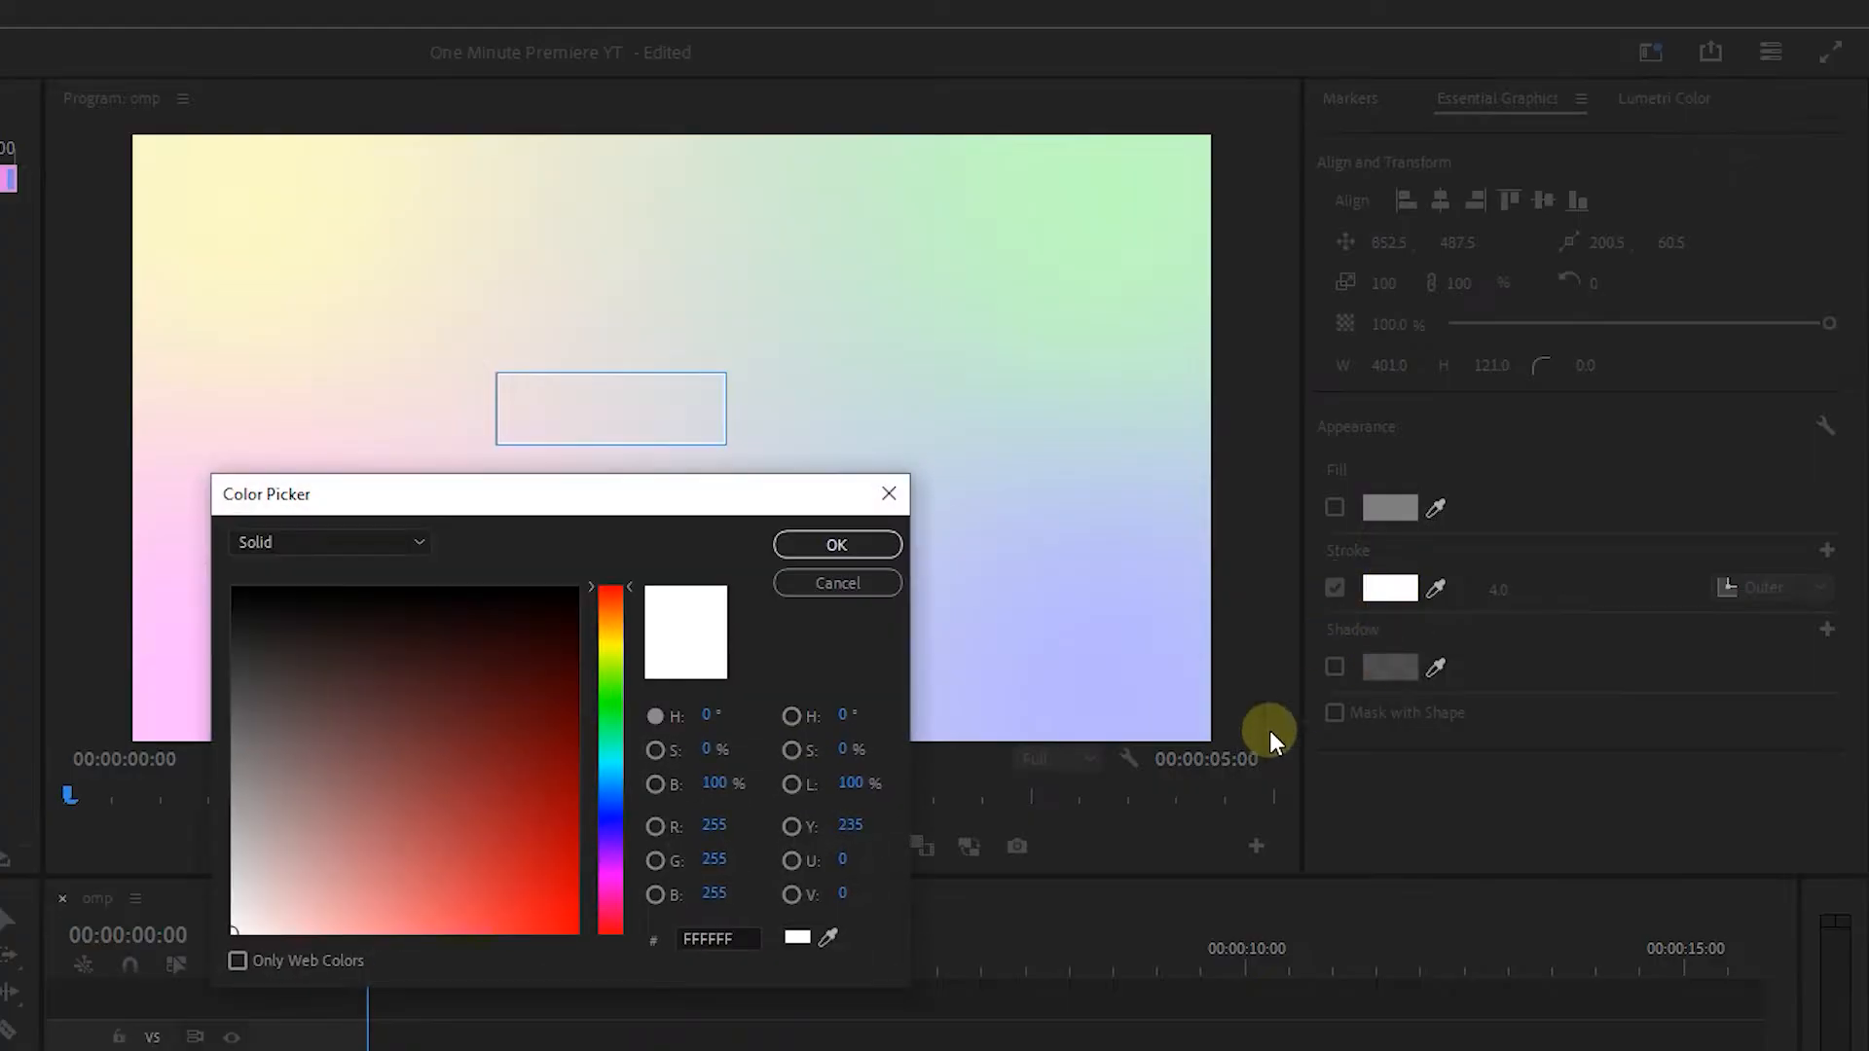
pyautogui.moveTo(604, 710); pyautogui.dragTo(607, 773)
pyautogui.click(595, 868)
pyautogui.click(857, 544)
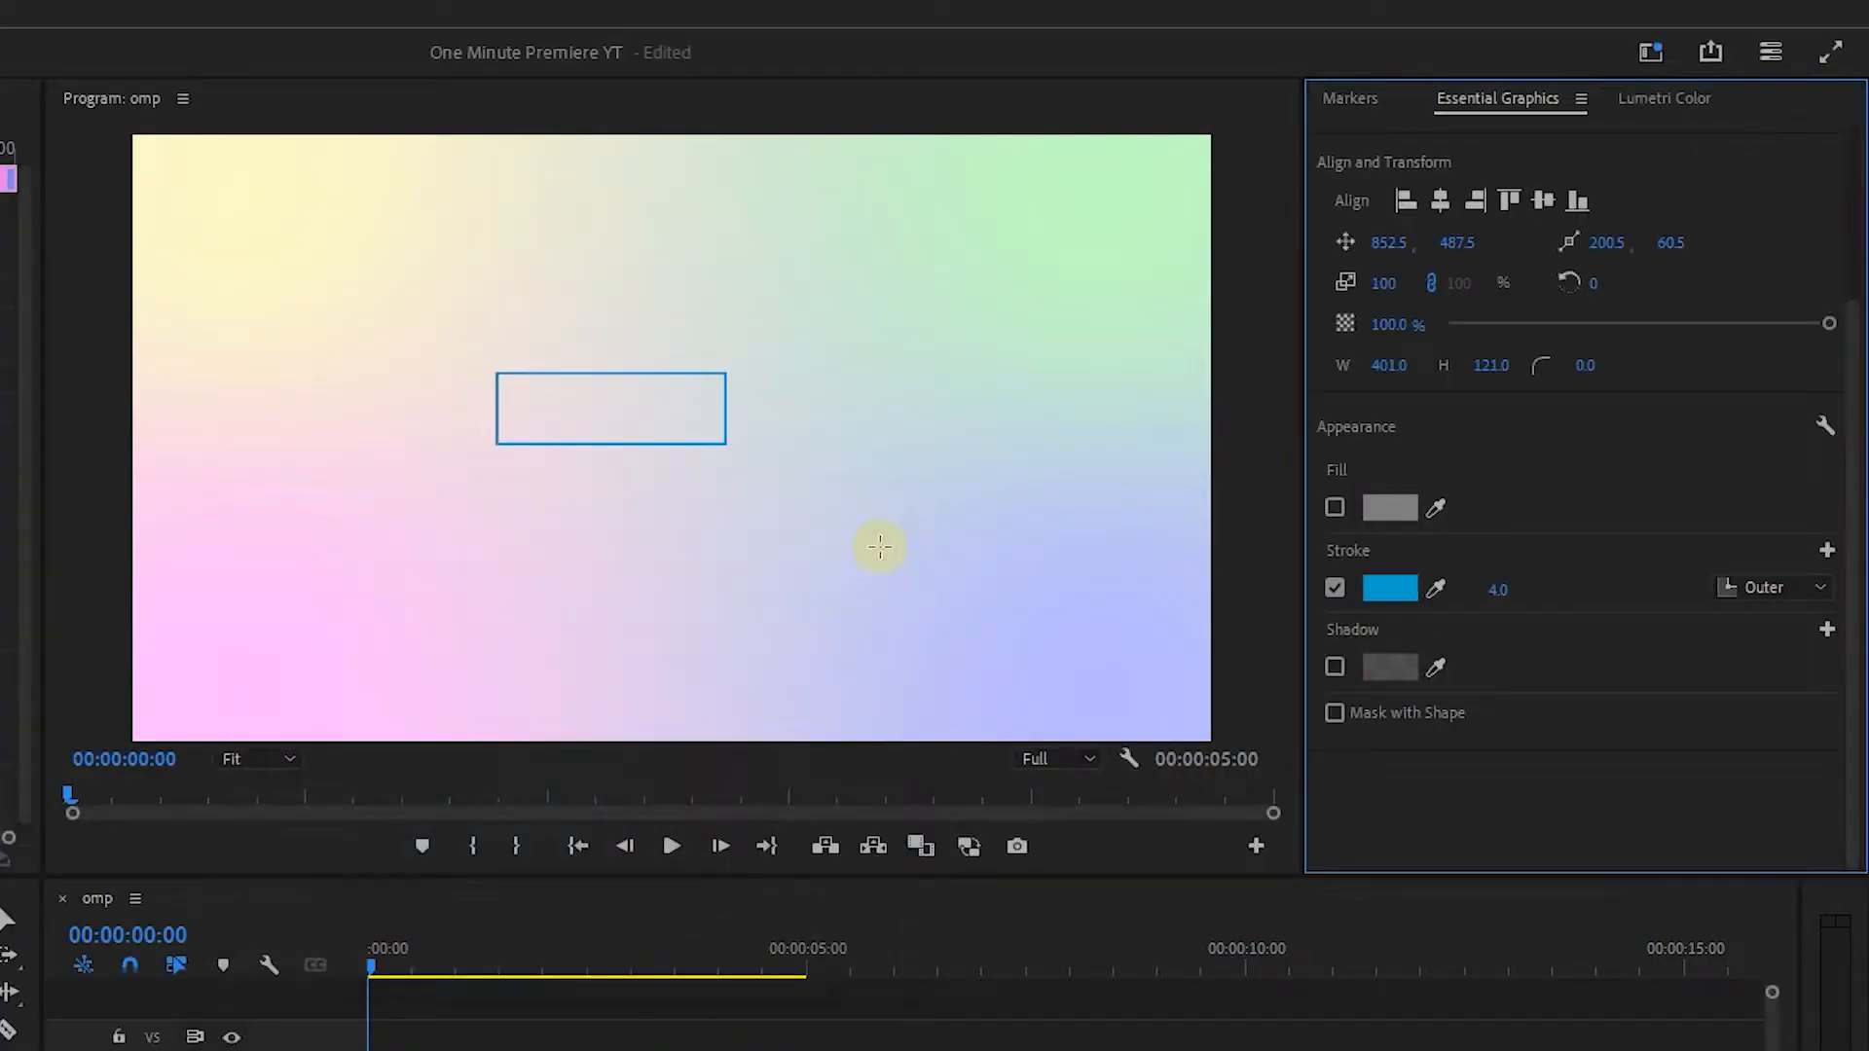
pyautogui.click(1499, 589)
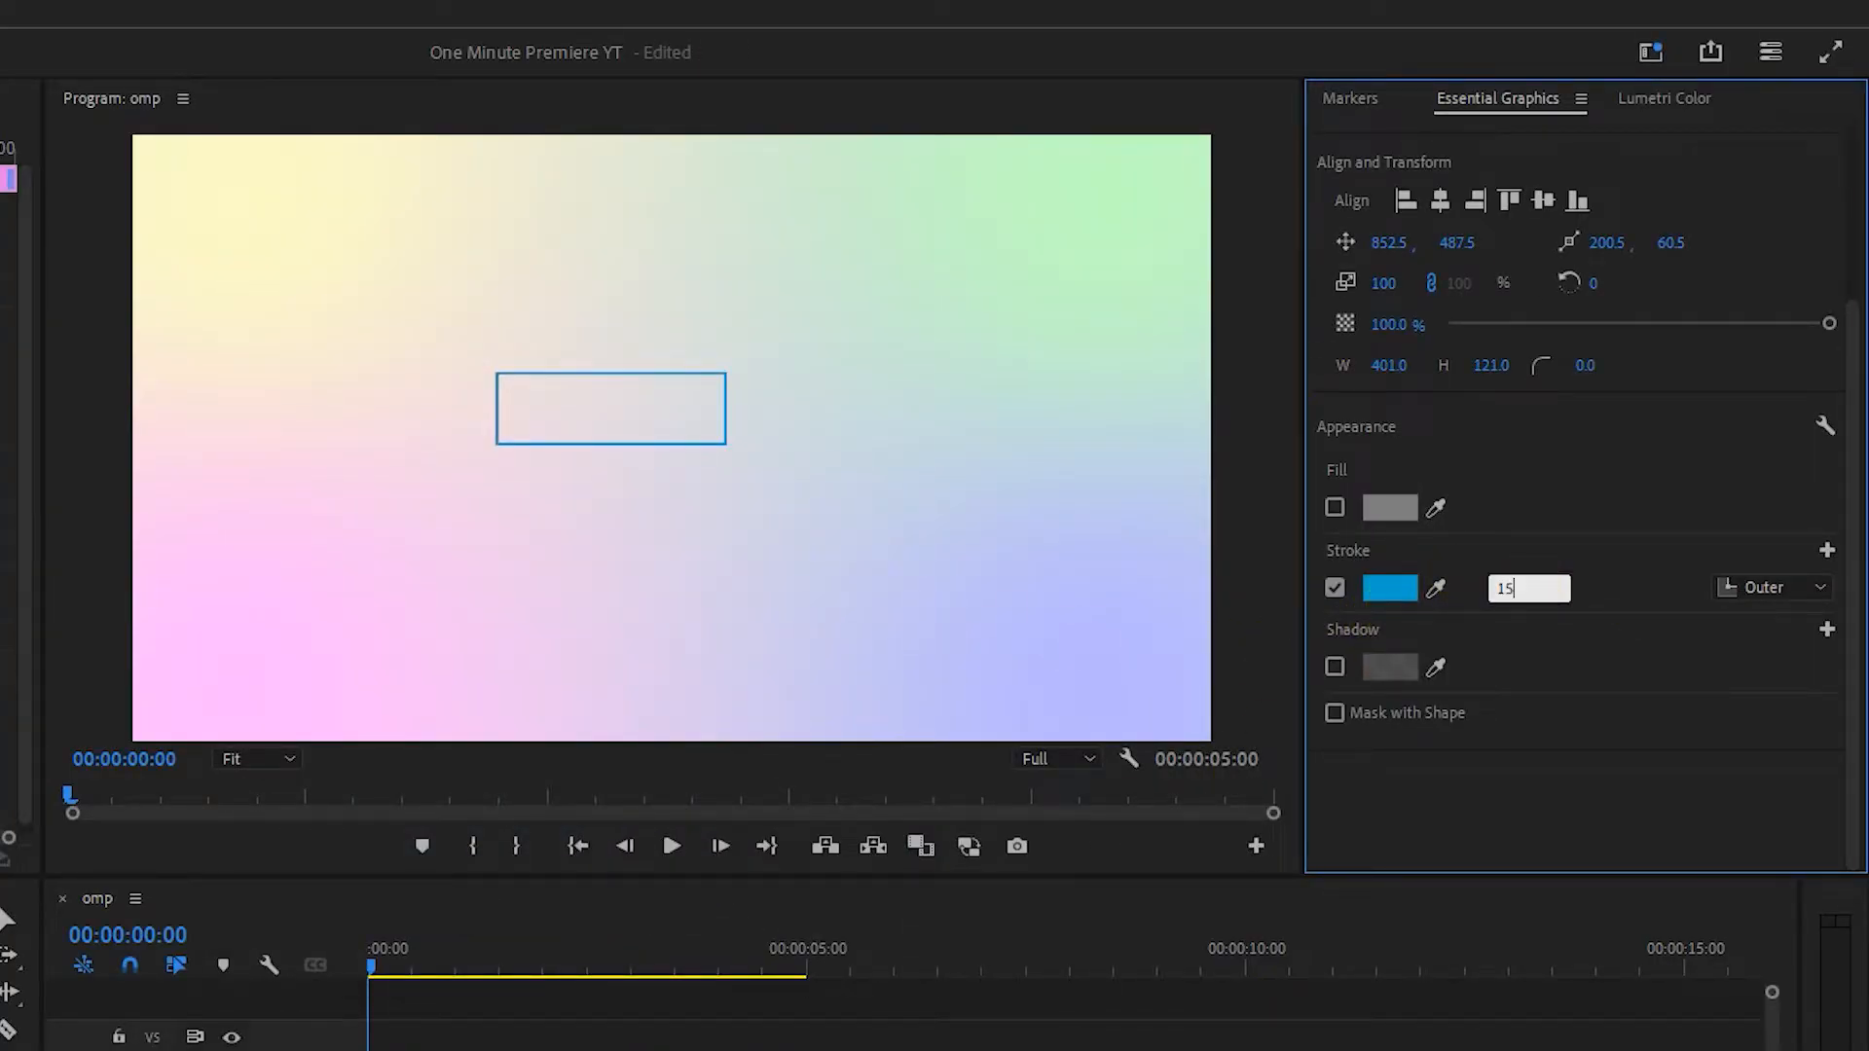
pyautogui.write('15')
pyautogui.press('Return')
# Round the rectangle's corners to a radius of 40 and center it horizontally and vertically in the frame
pyautogui.scroll(2, 1703, 429)
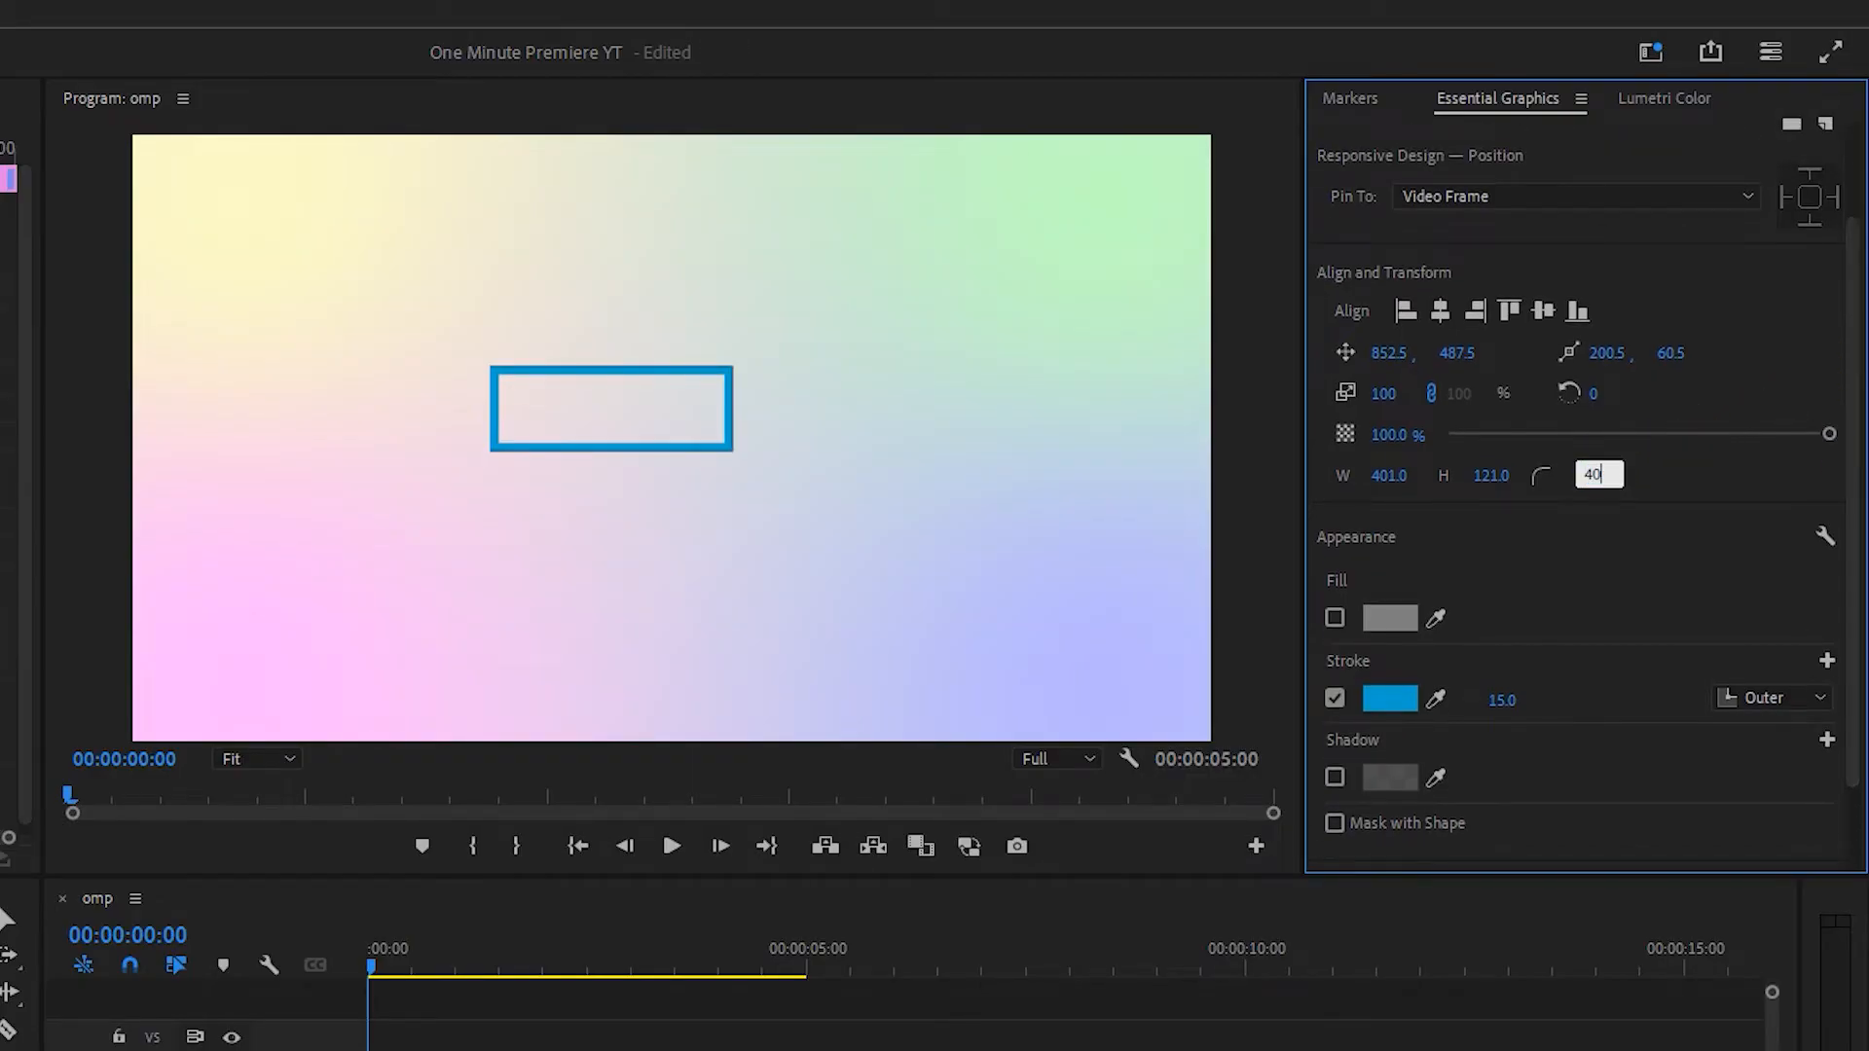
pyautogui.press('Return')
pyautogui.click(1440, 310)
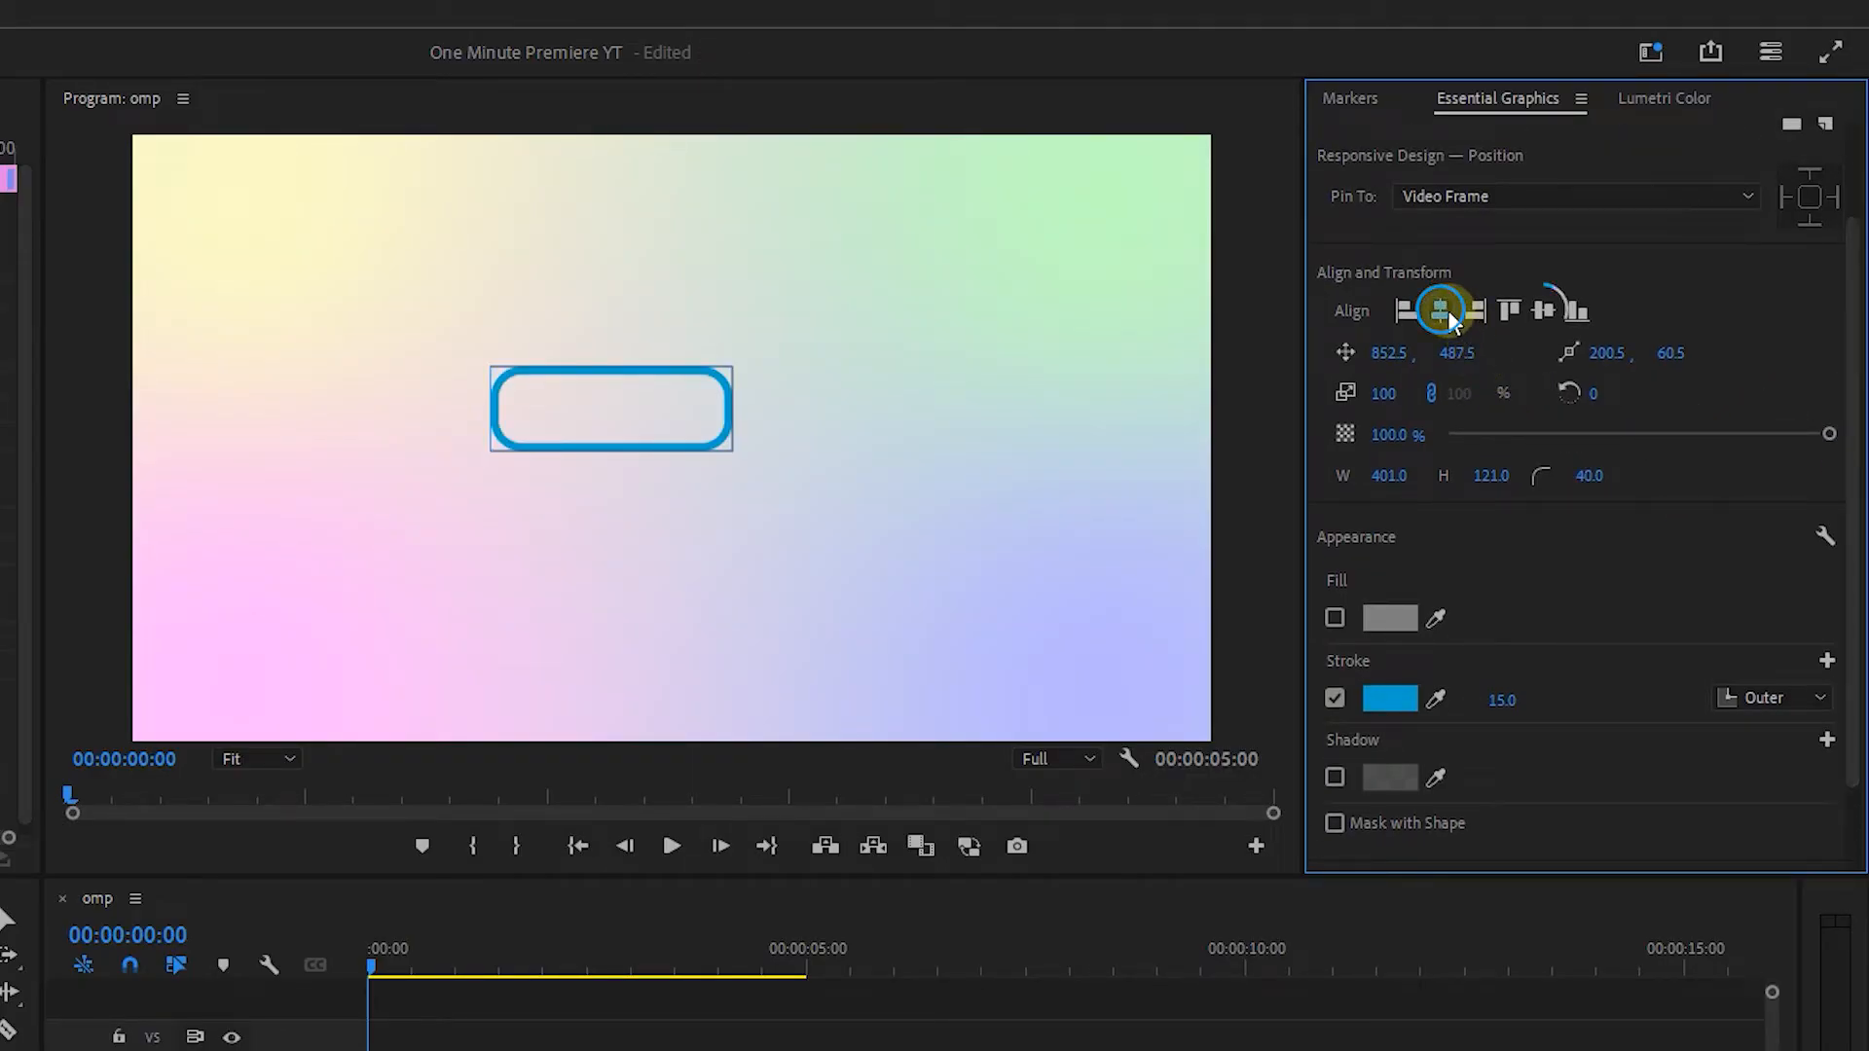
pyautogui.click(1543, 311)
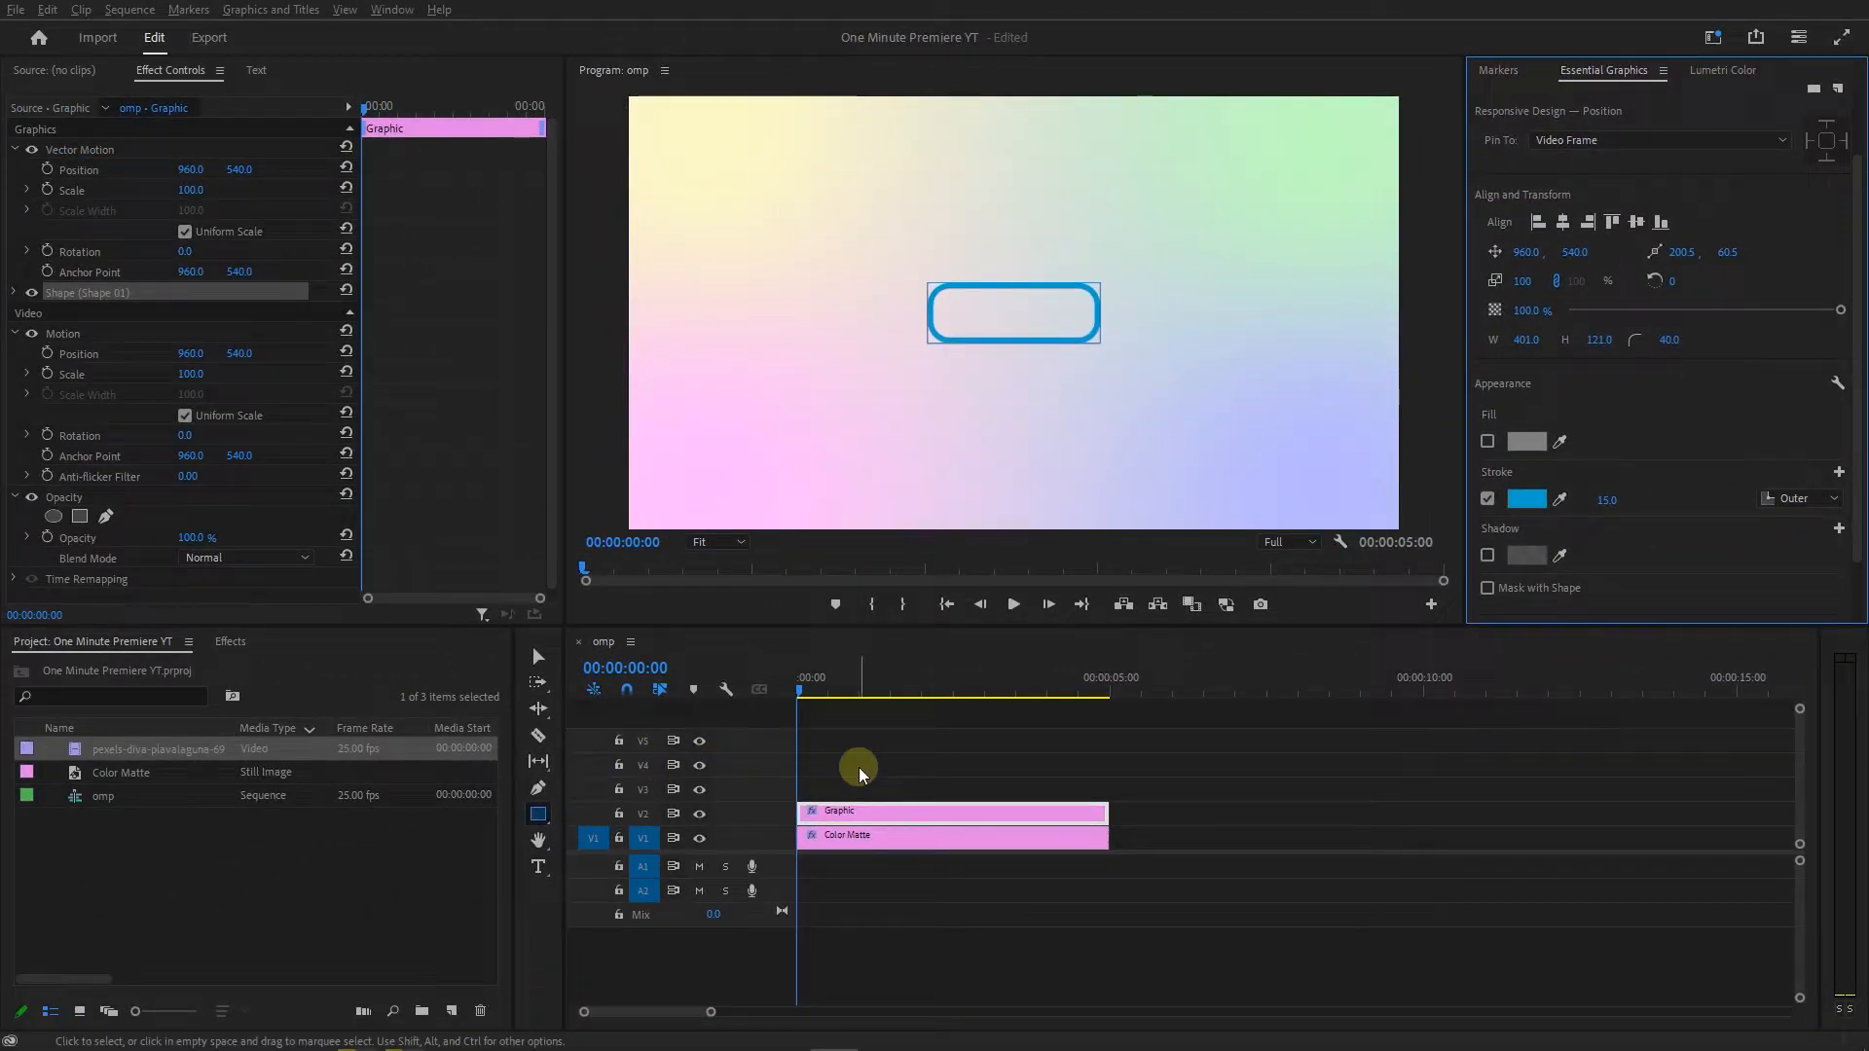
# Add the text "set goals" as a separate graphic on V3, placed below the rounded outline
pyautogui.click(874, 768)
pyautogui.click(538, 866)
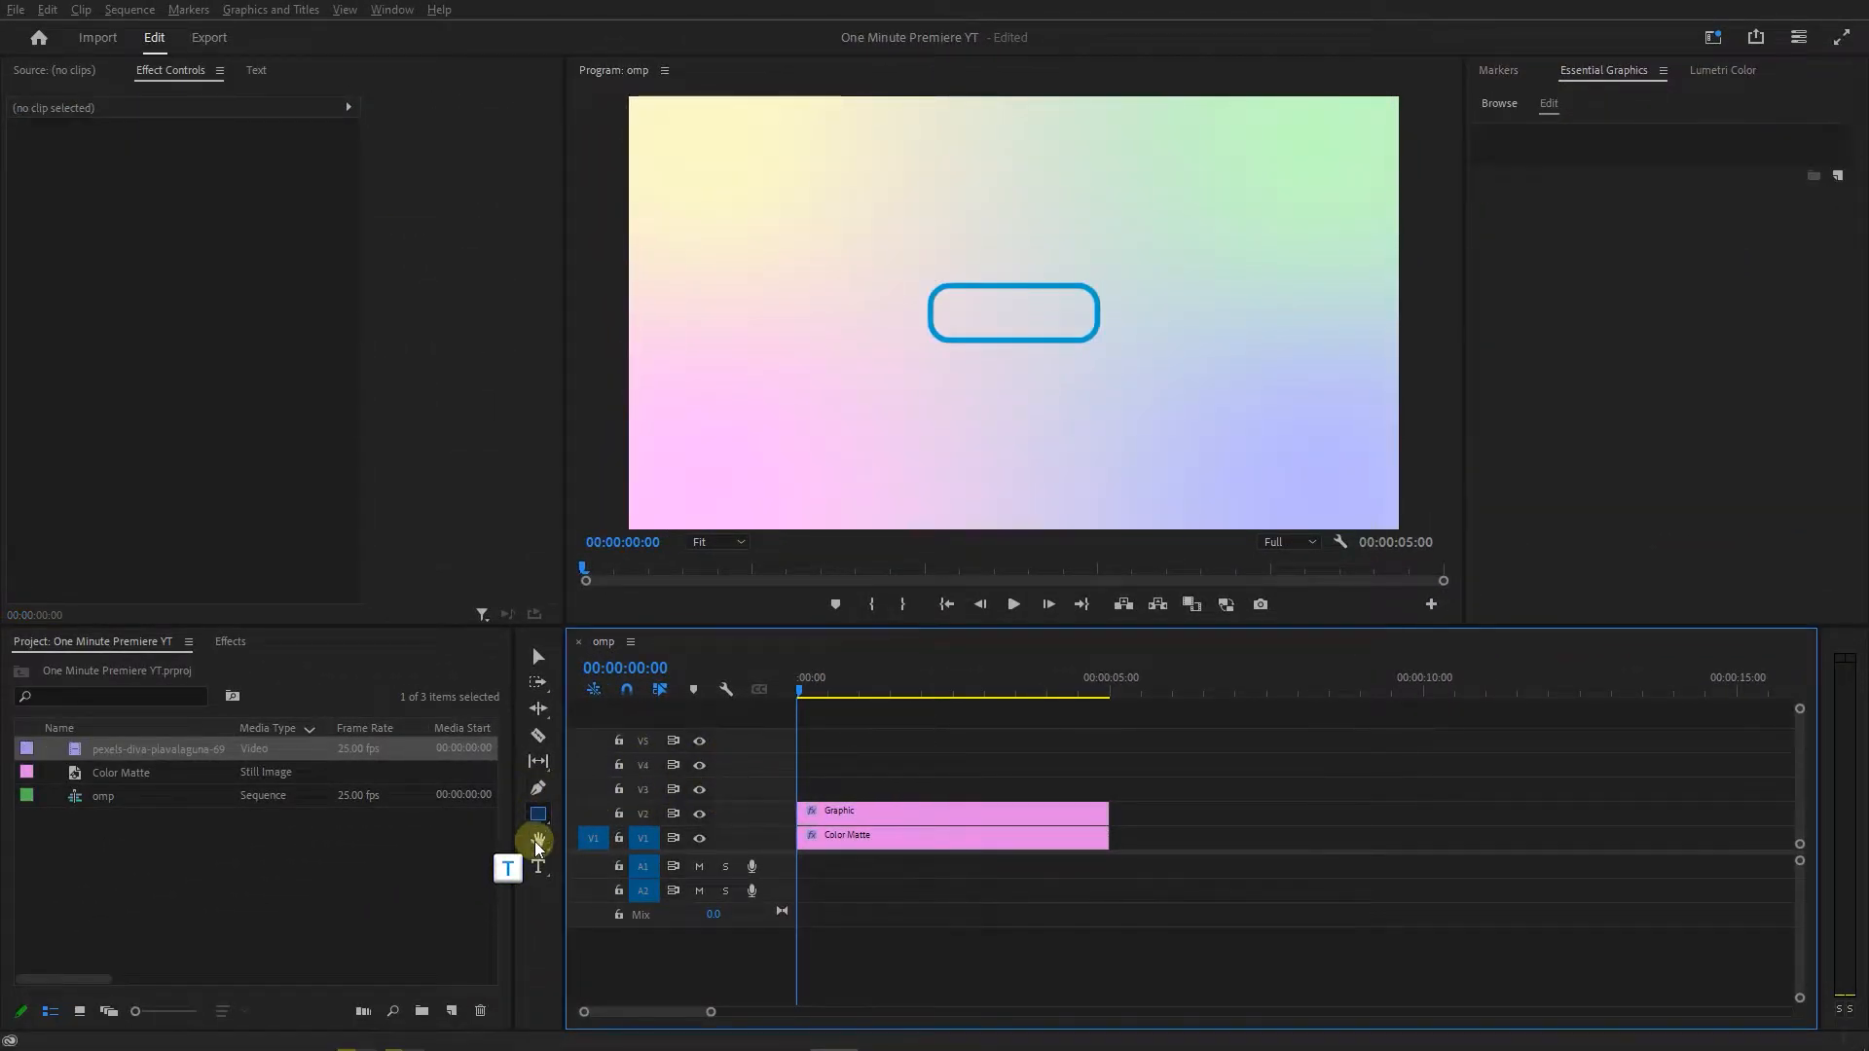
pyautogui.click(884, 421)
pyautogui.write('set goals')
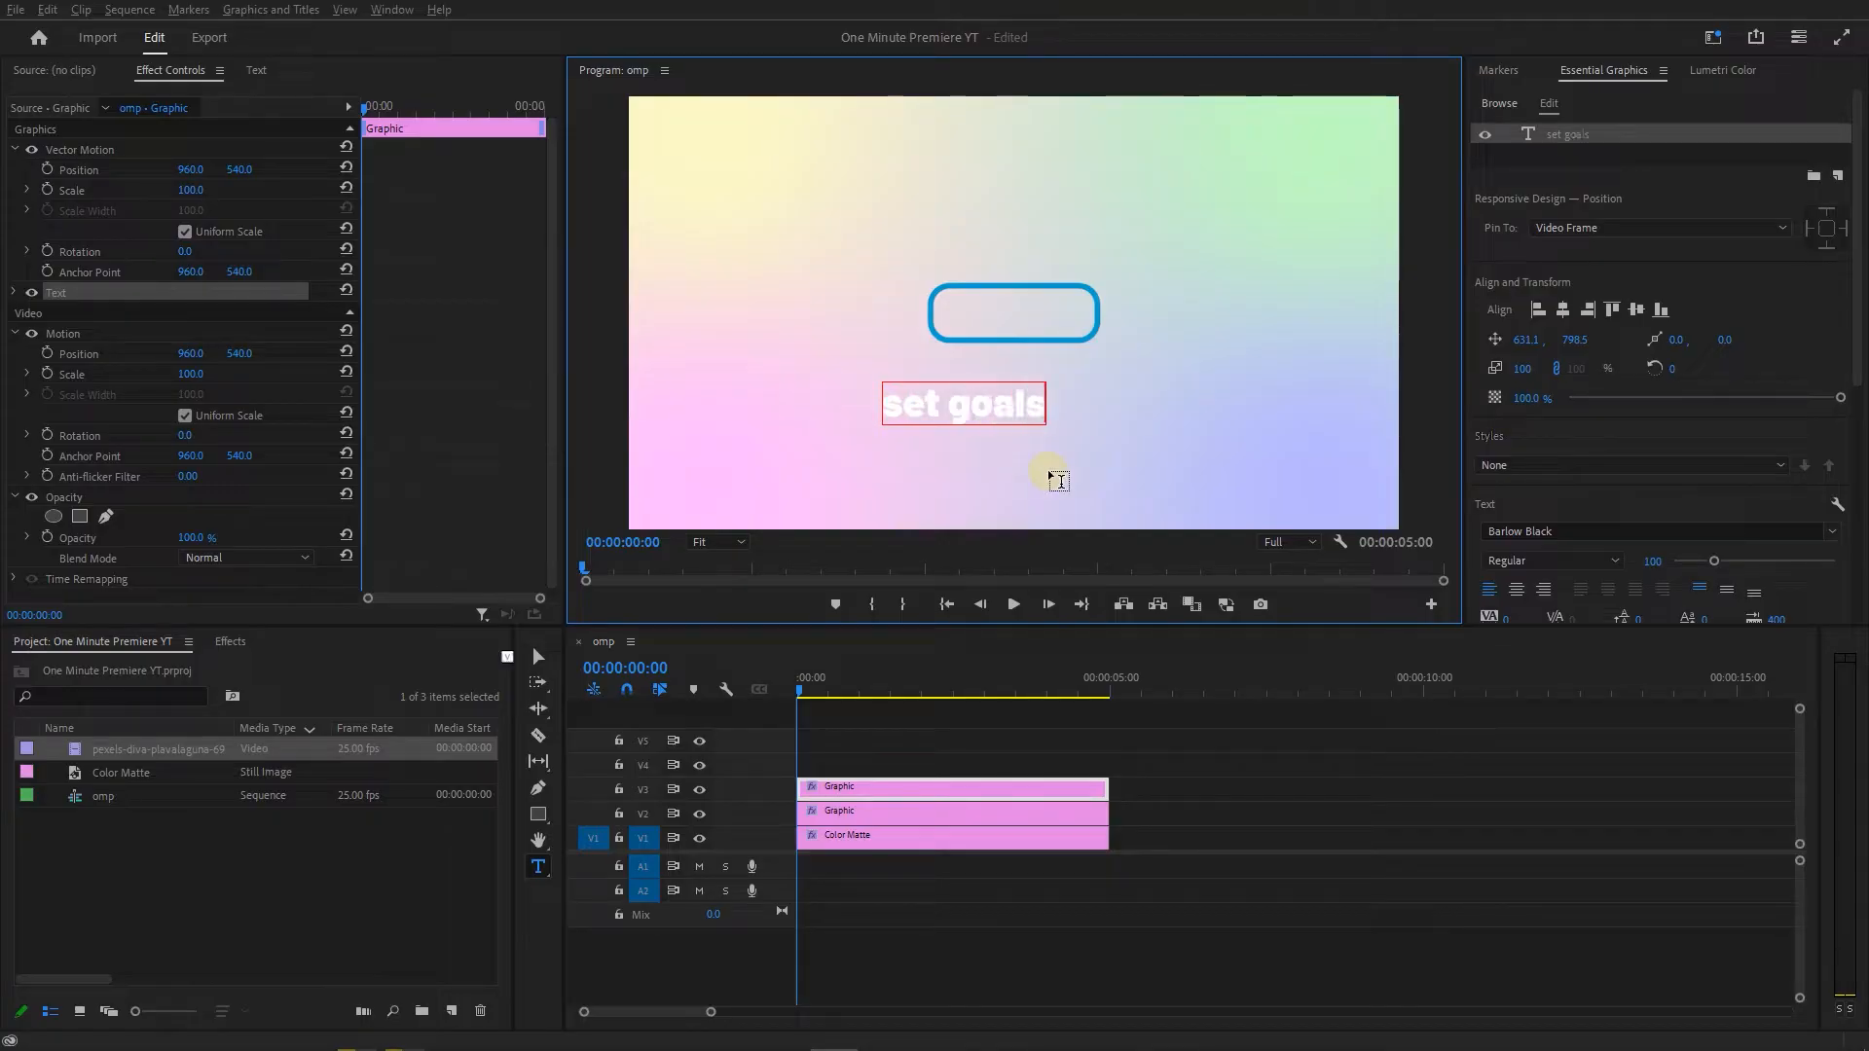
# Format the text as blue All Caps at size 66 and center it inside the rounded outline
pyautogui.write('v')
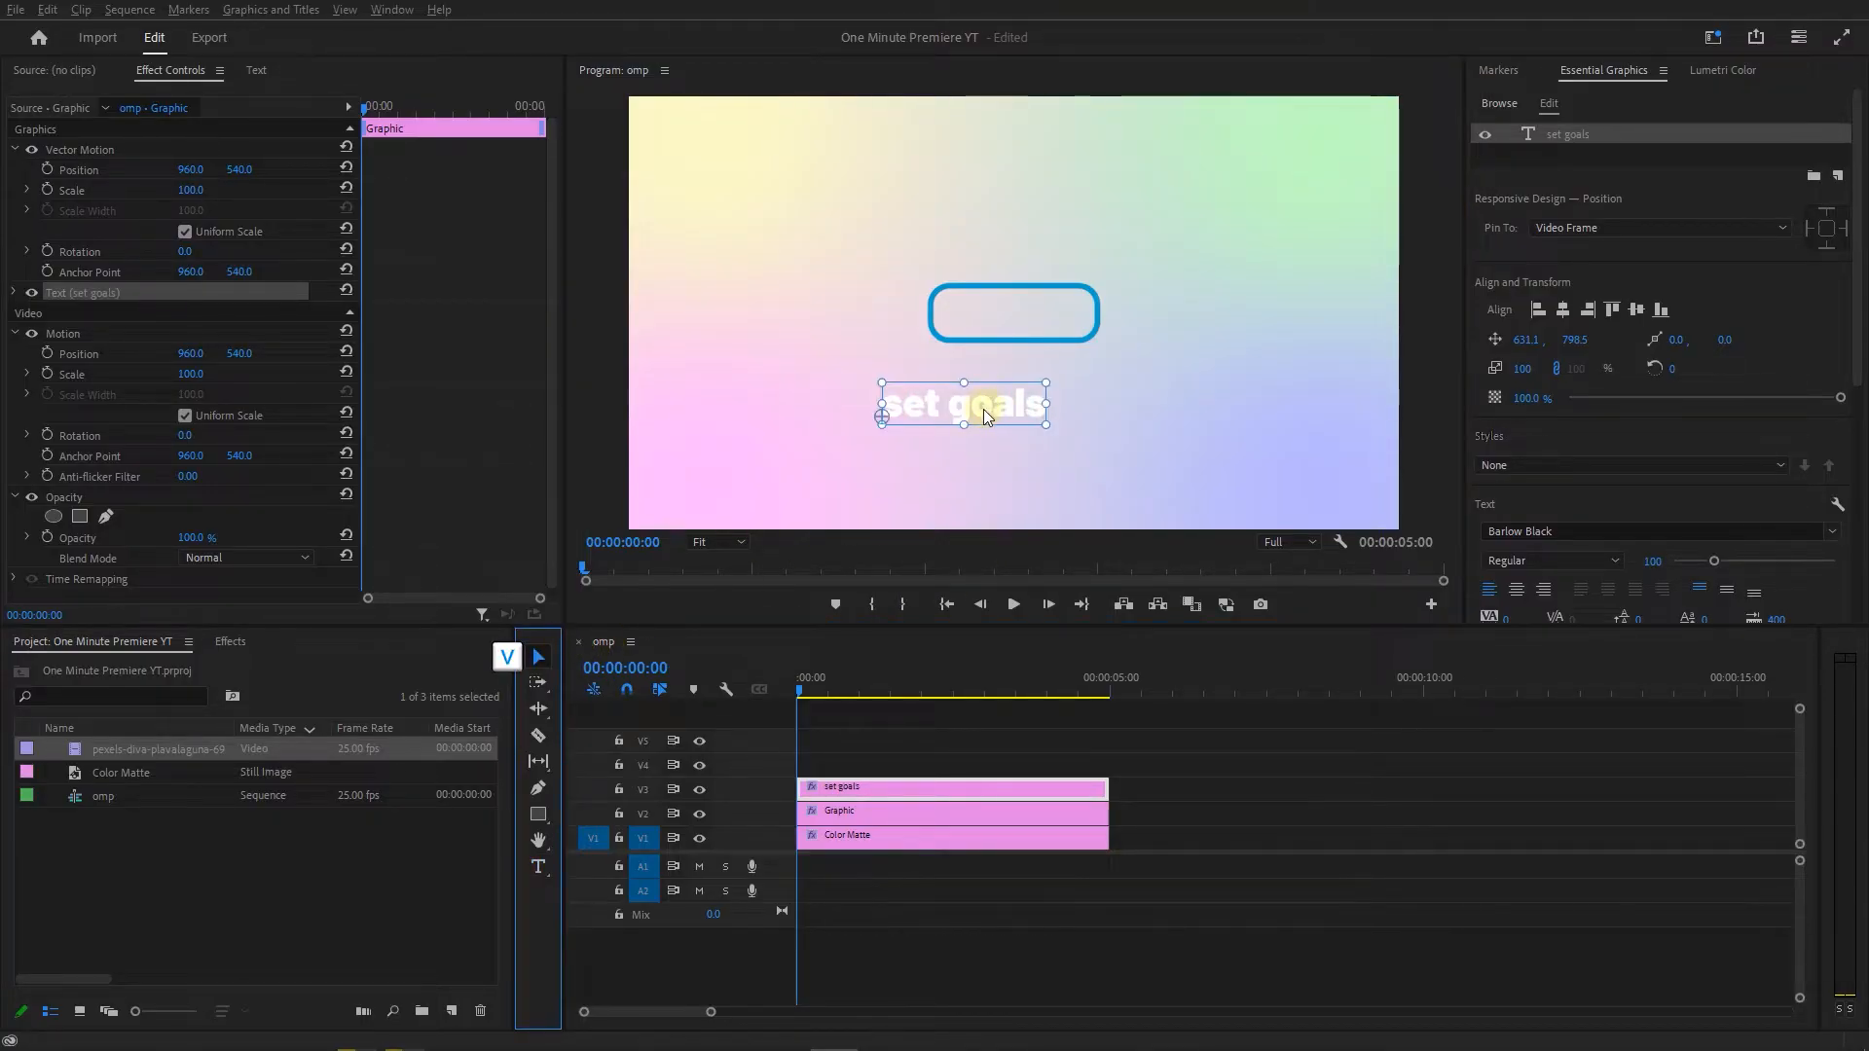
pyautogui.click(988, 414)
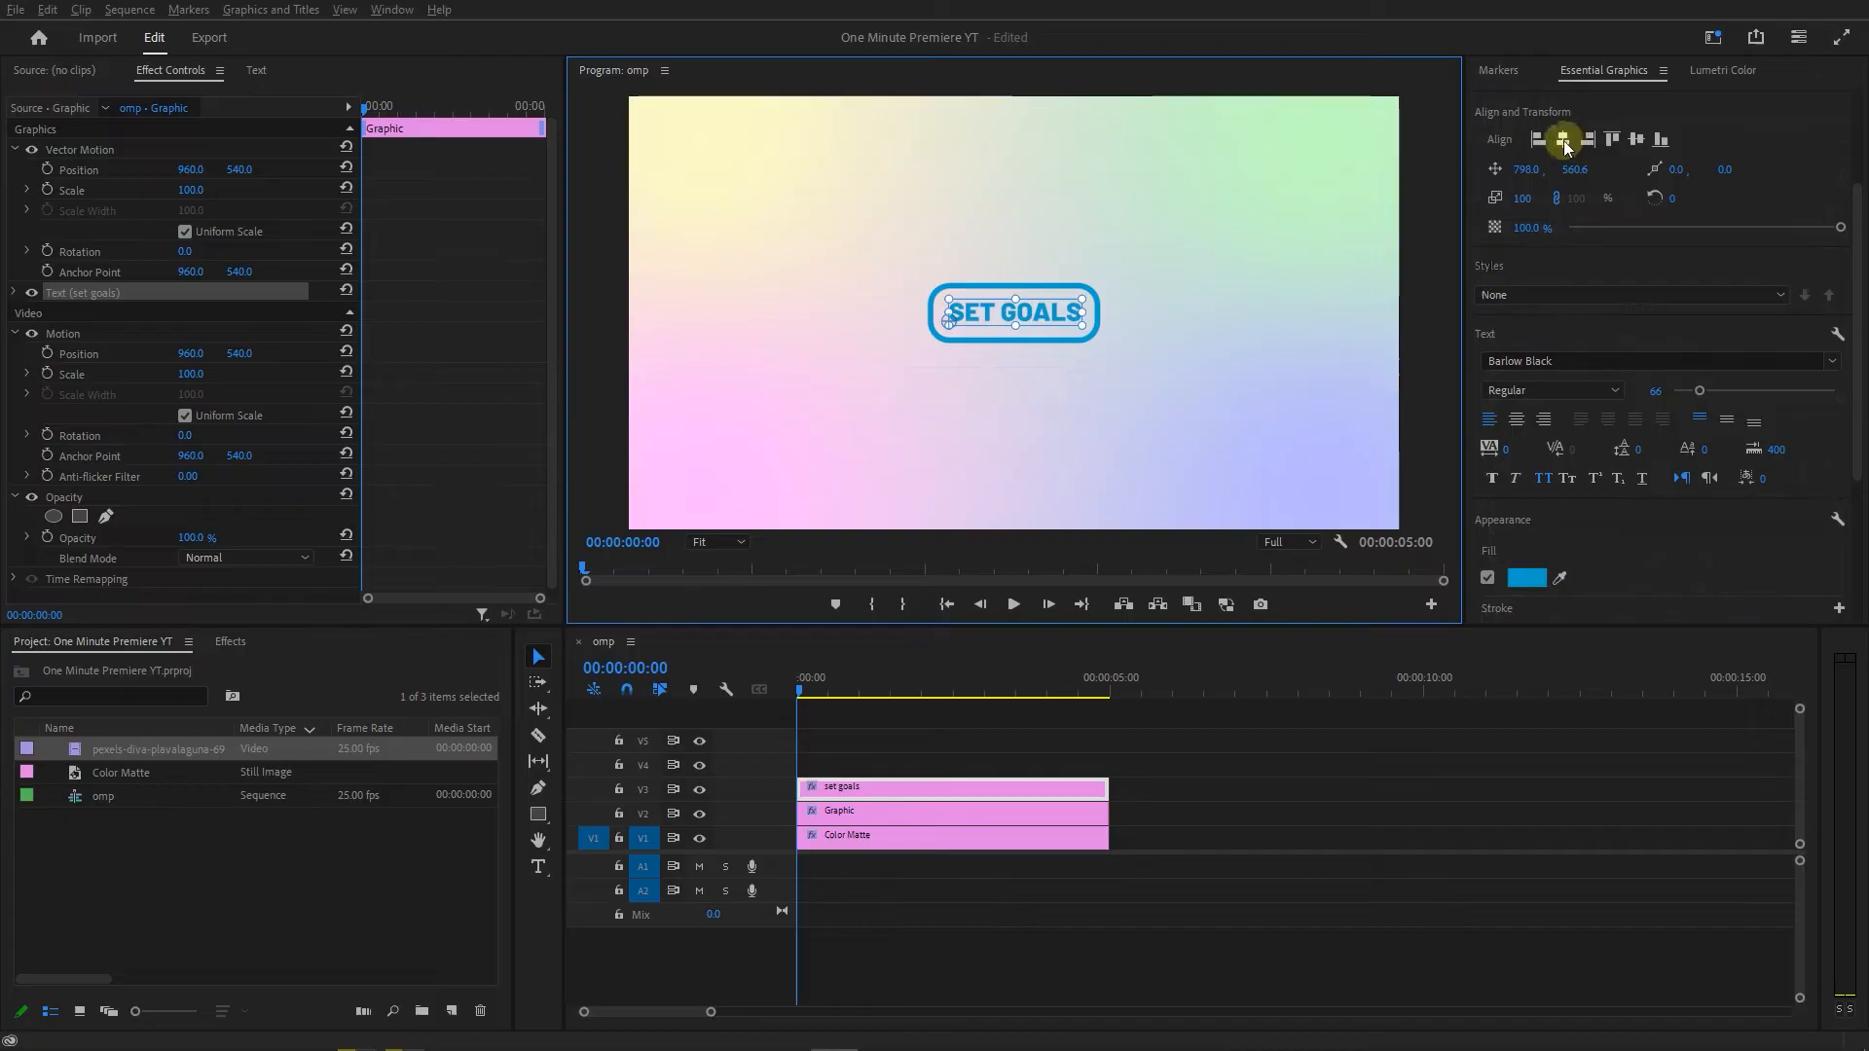
pyautogui.click(1640, 142)
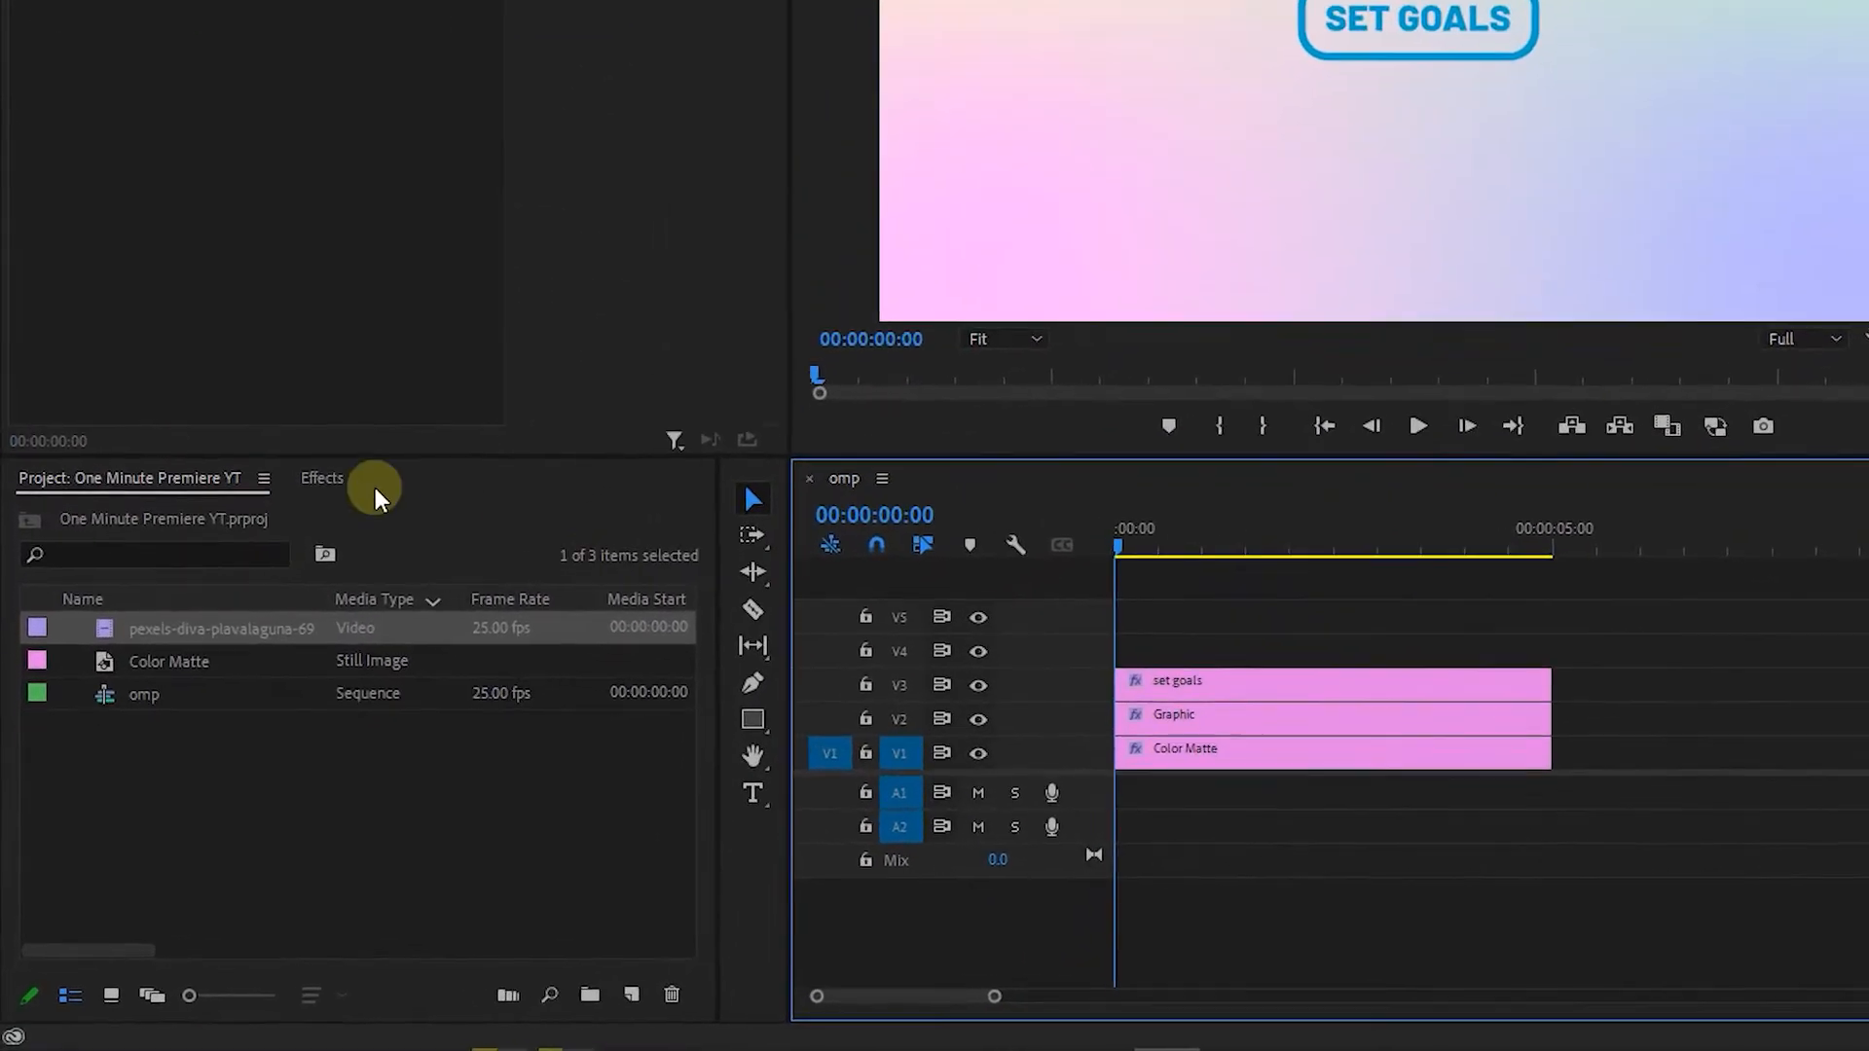
# Find the Radial Wipe effect and apply it to the rounded outline's Graphic clip on V2
pyautogui.click(231, 641)
pyautogui.click(170, 667)
pyautogui.write('radial wip')
pyautogui.moveTo(127, 714); pyautogui.dragTo(1205, 722)
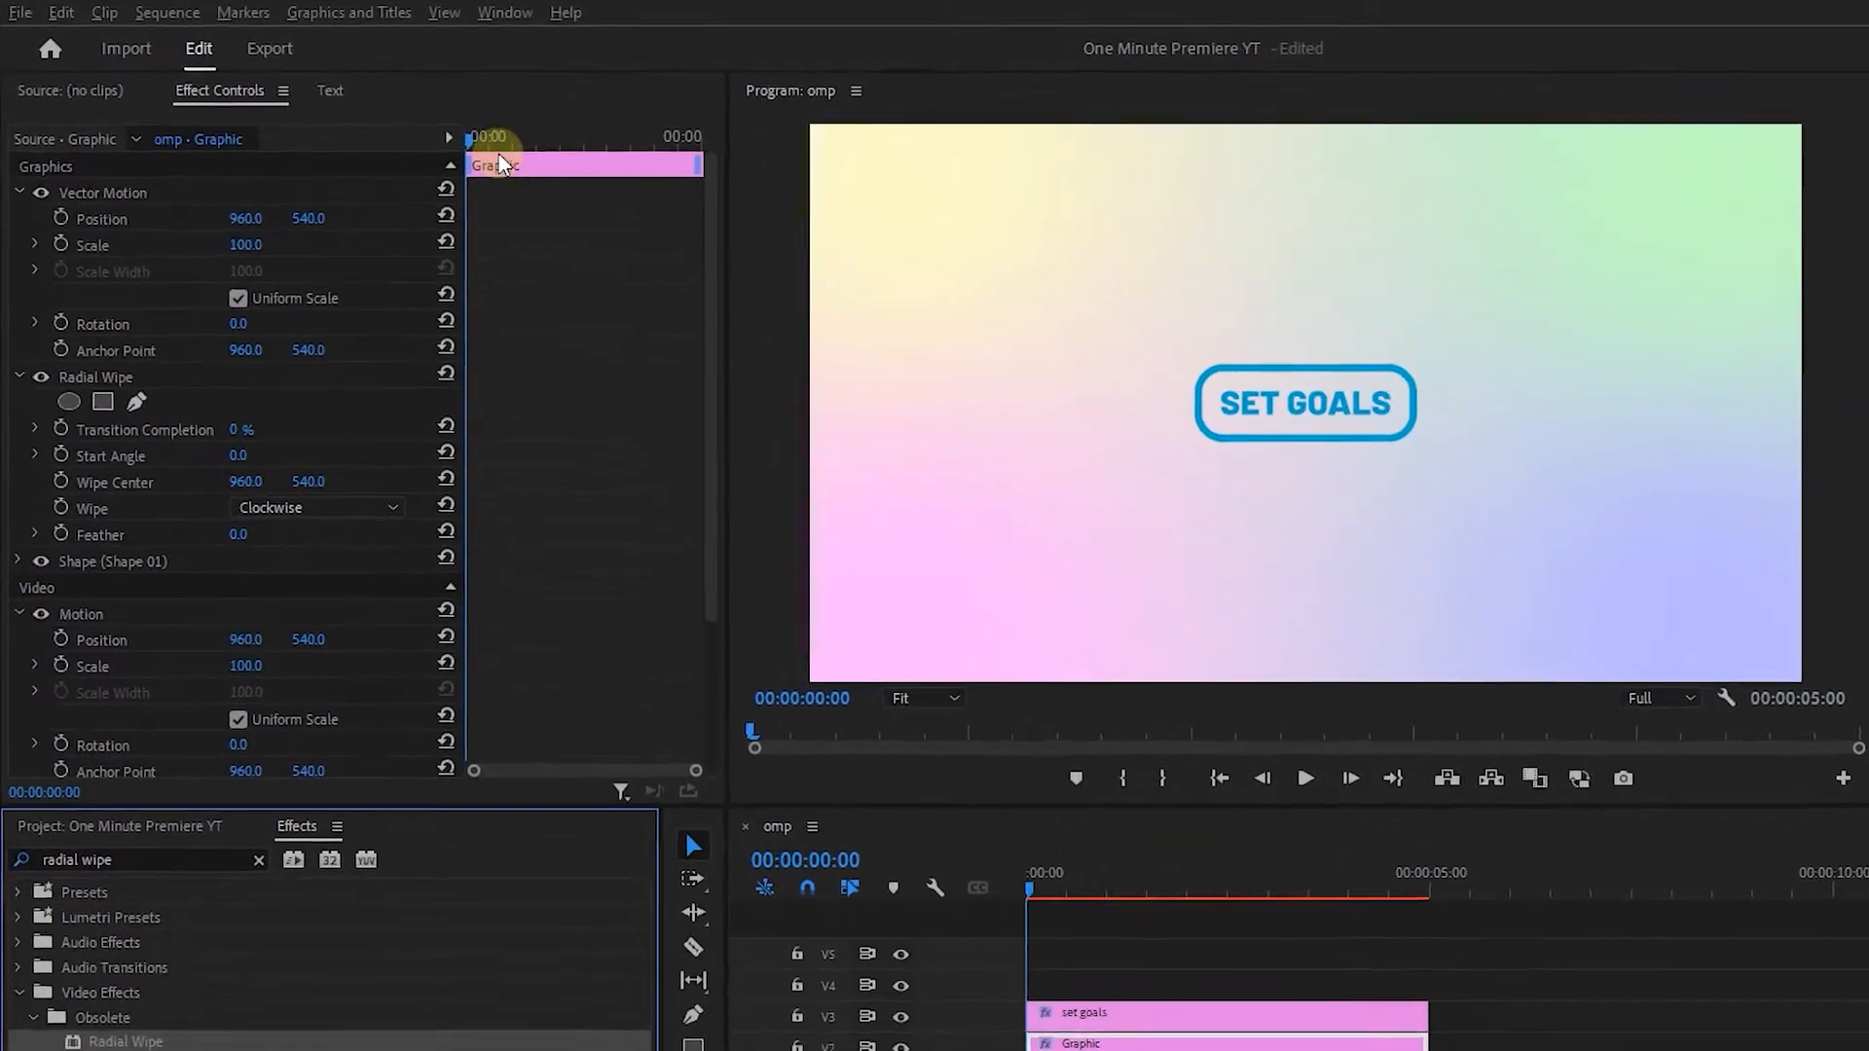
# Keyframe Radial Wipe's Transition Completion at 100% on the first frame of the outline graphic
pyautogui.moveTo(499, 153)
pyautogui.mouseDown()
pyautogui.moveTo(558, 150)
pyautogui.moveTo(494, 150)
pyautogui.mouseUp()
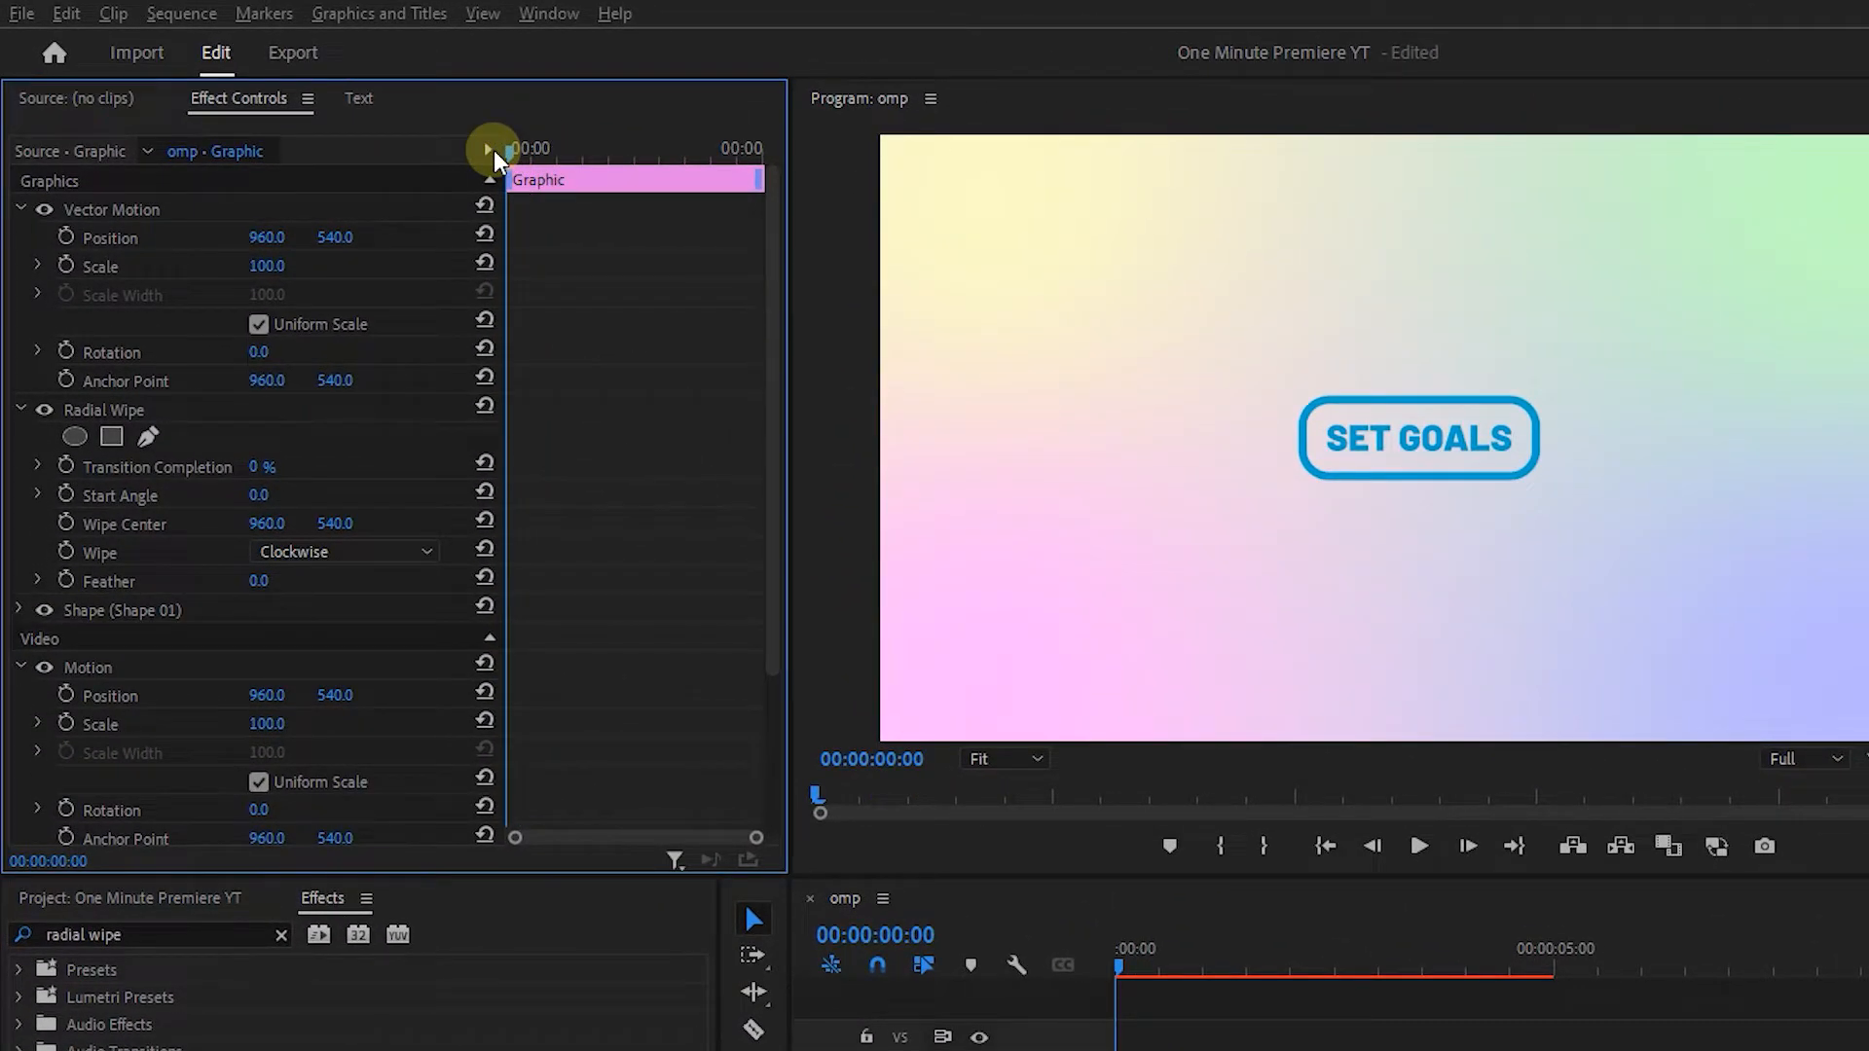
pyautogui.click(65, 467)
pyautogui.click(261, 468)
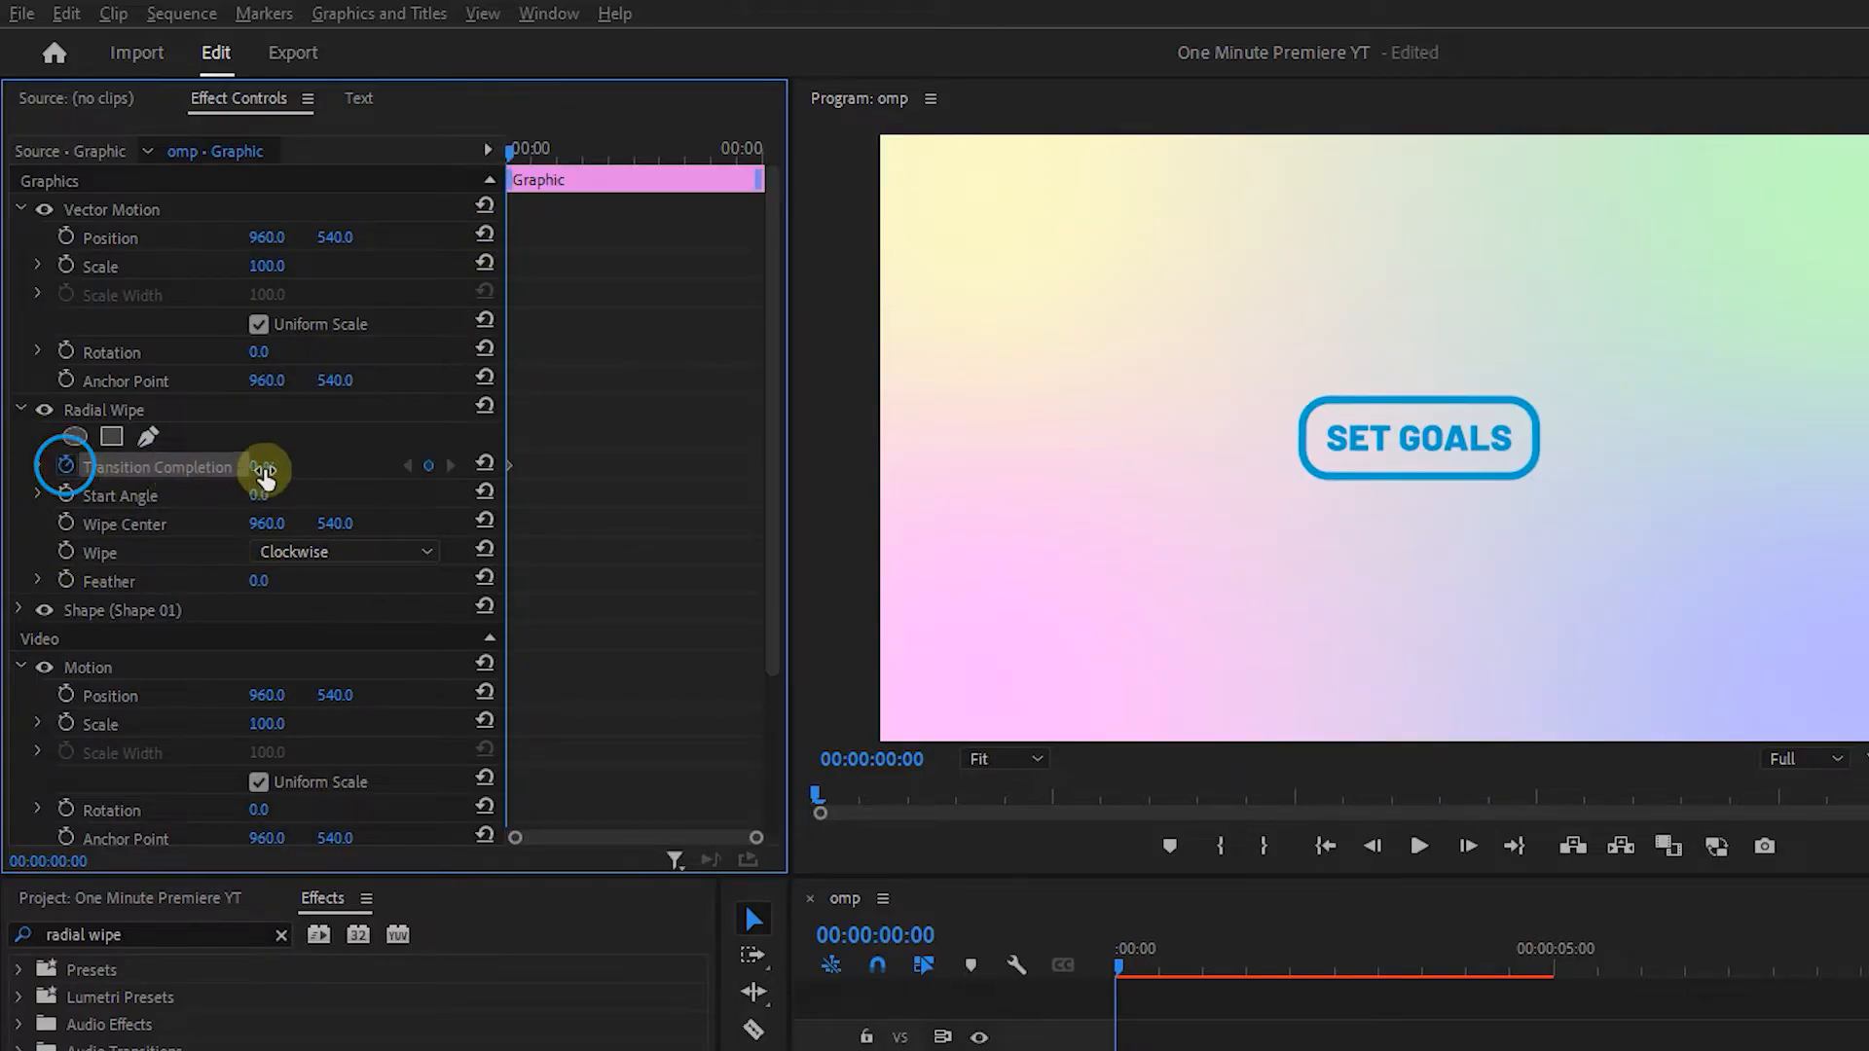
pyautogui.write('100')
pyautogui.click(390, 467)
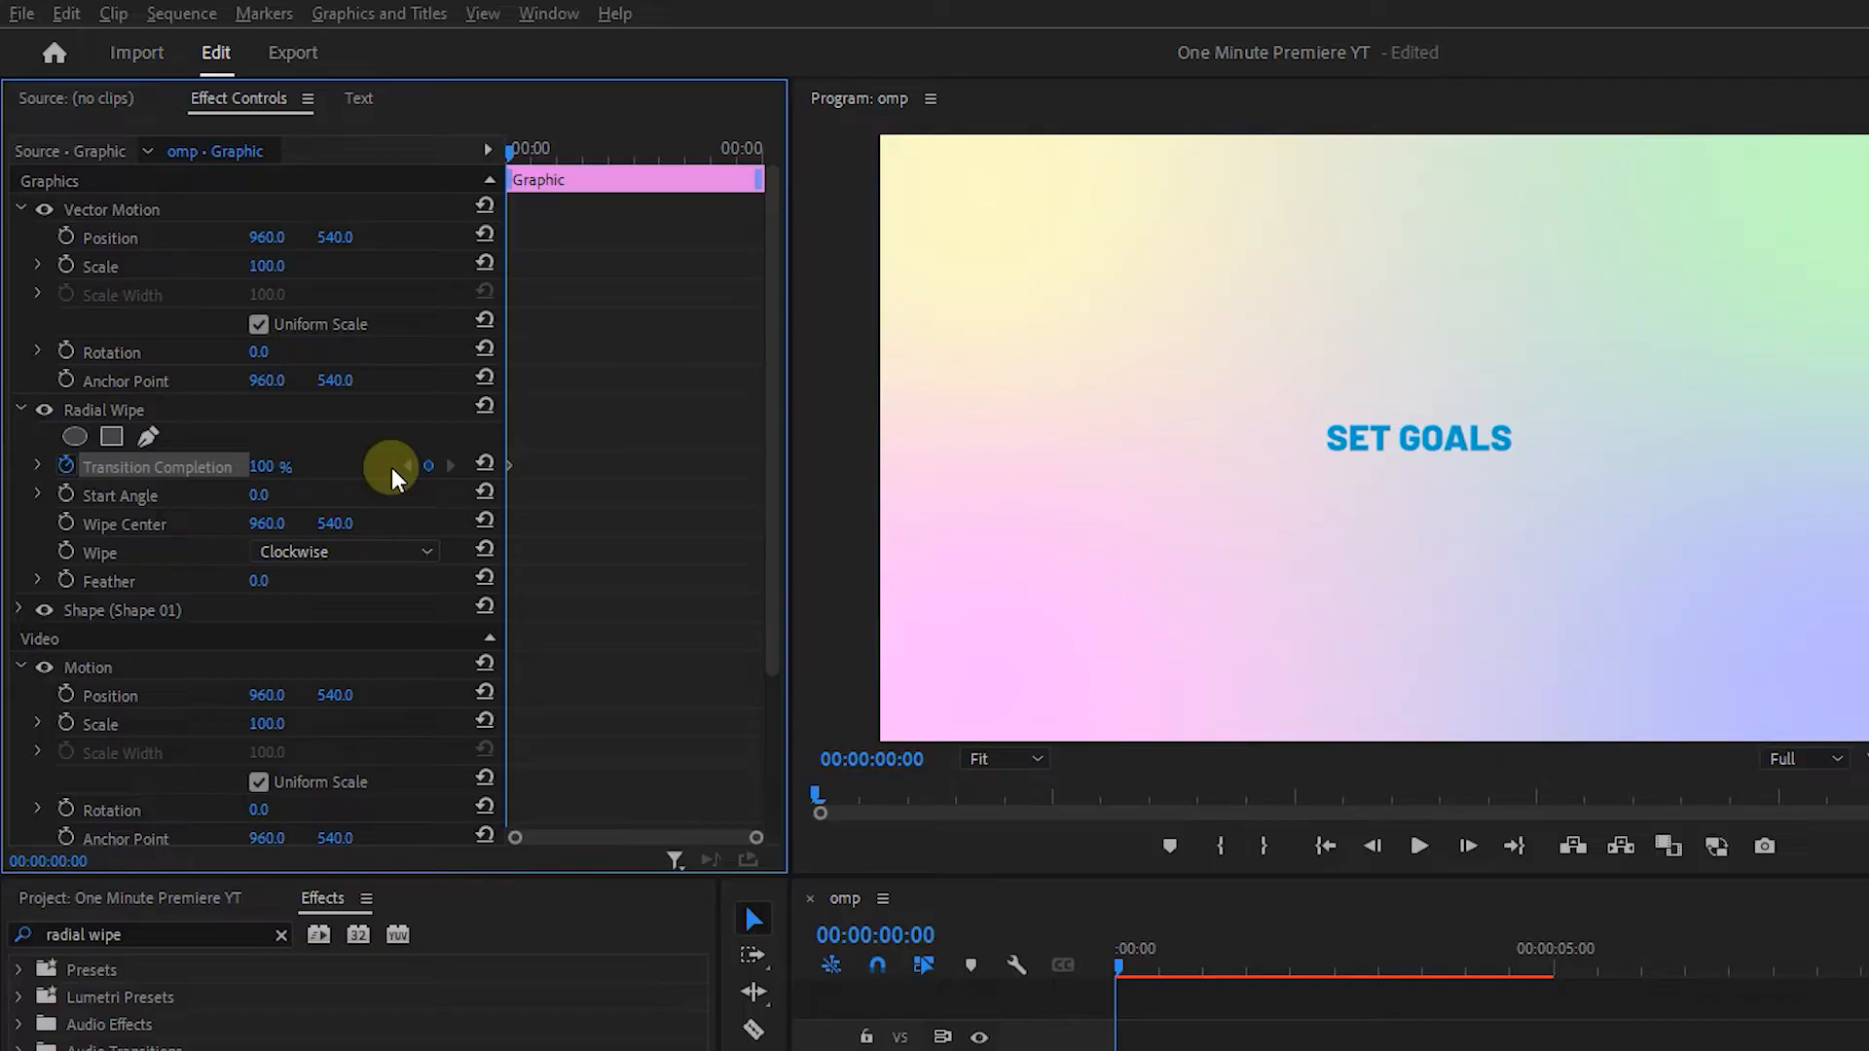
# At 00:00:00:20, set Radial Wipe's Transition Completion to 0%
pyautogui.hotkey('shift', 'Right')
pyautogui.hotkey('shift', 'Right')
pyautogui.hotkey('shift', 'Right')
pyautogui.hotkey('shift', 'Right')
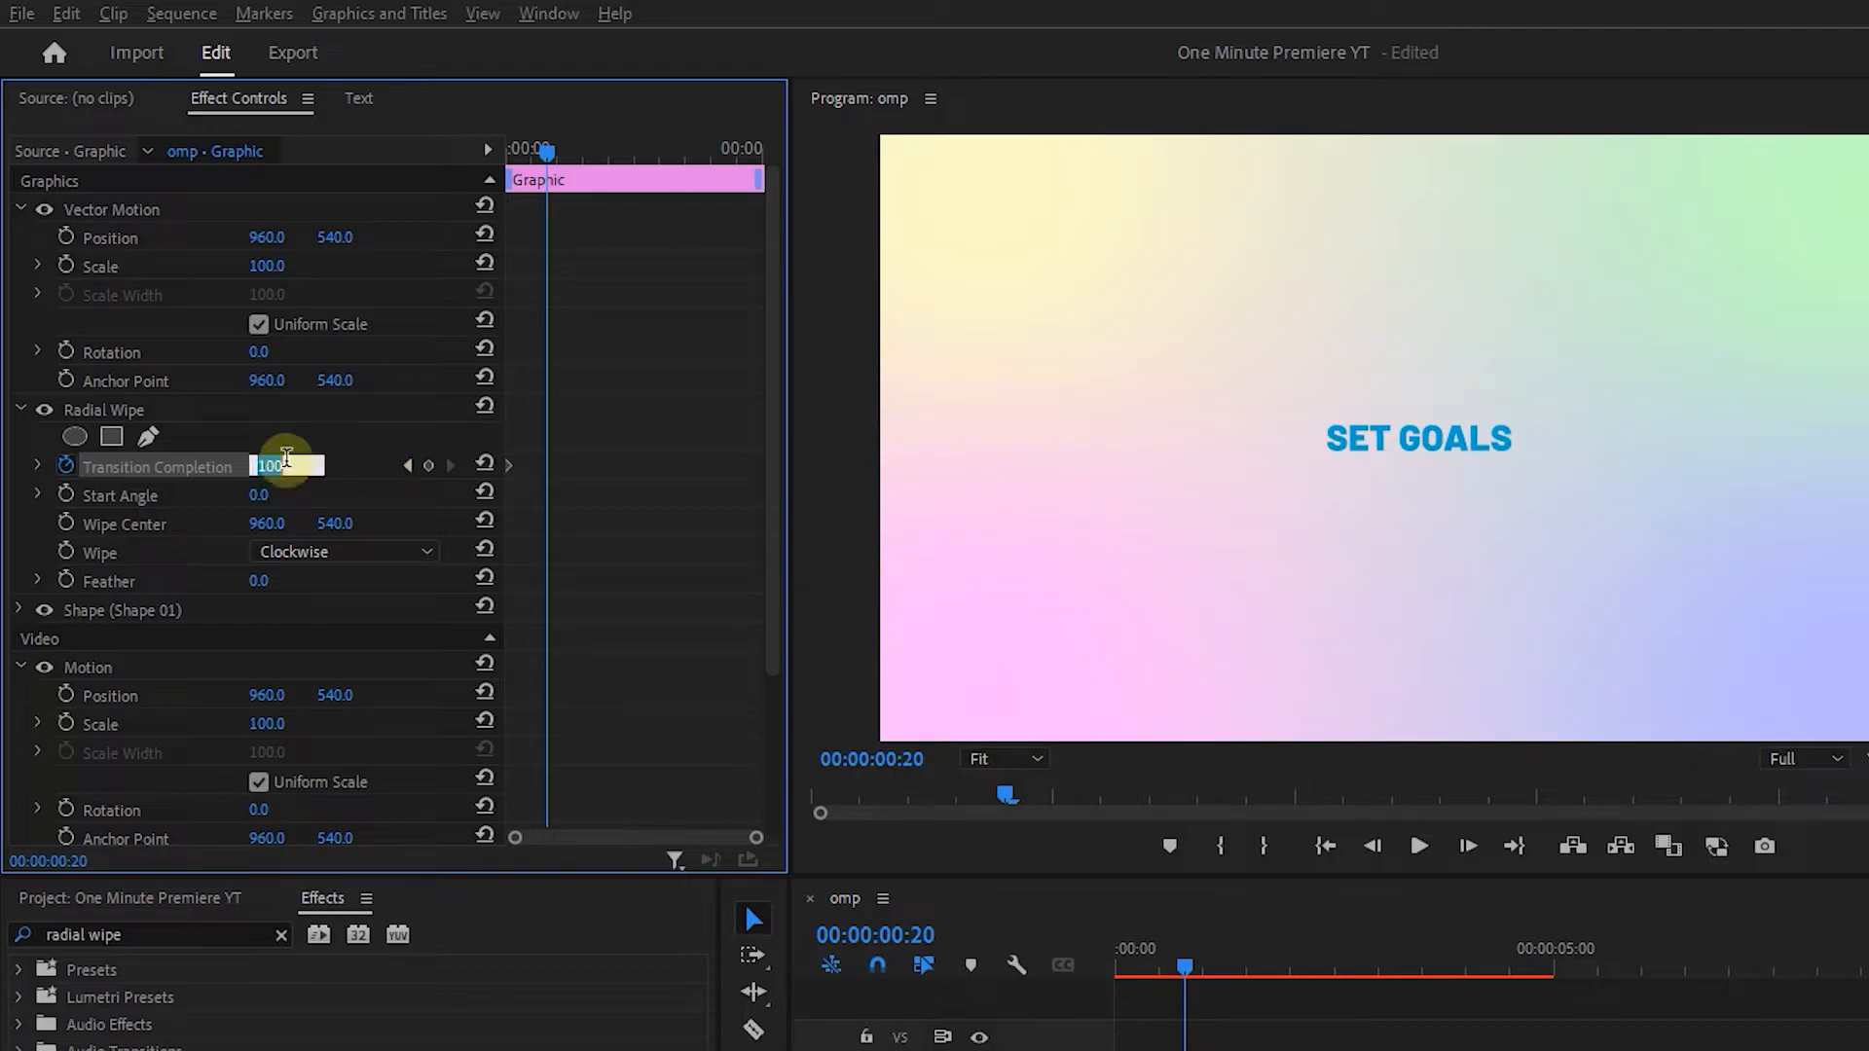
pyautogui.write('0')
pyautogui.press('Return')
# Set Radial Wipe's Start Angle to 90° and its Wipe direction to Counterclockwise
pyautogui.click(262, 495)
pyautogui.click(324, 547)
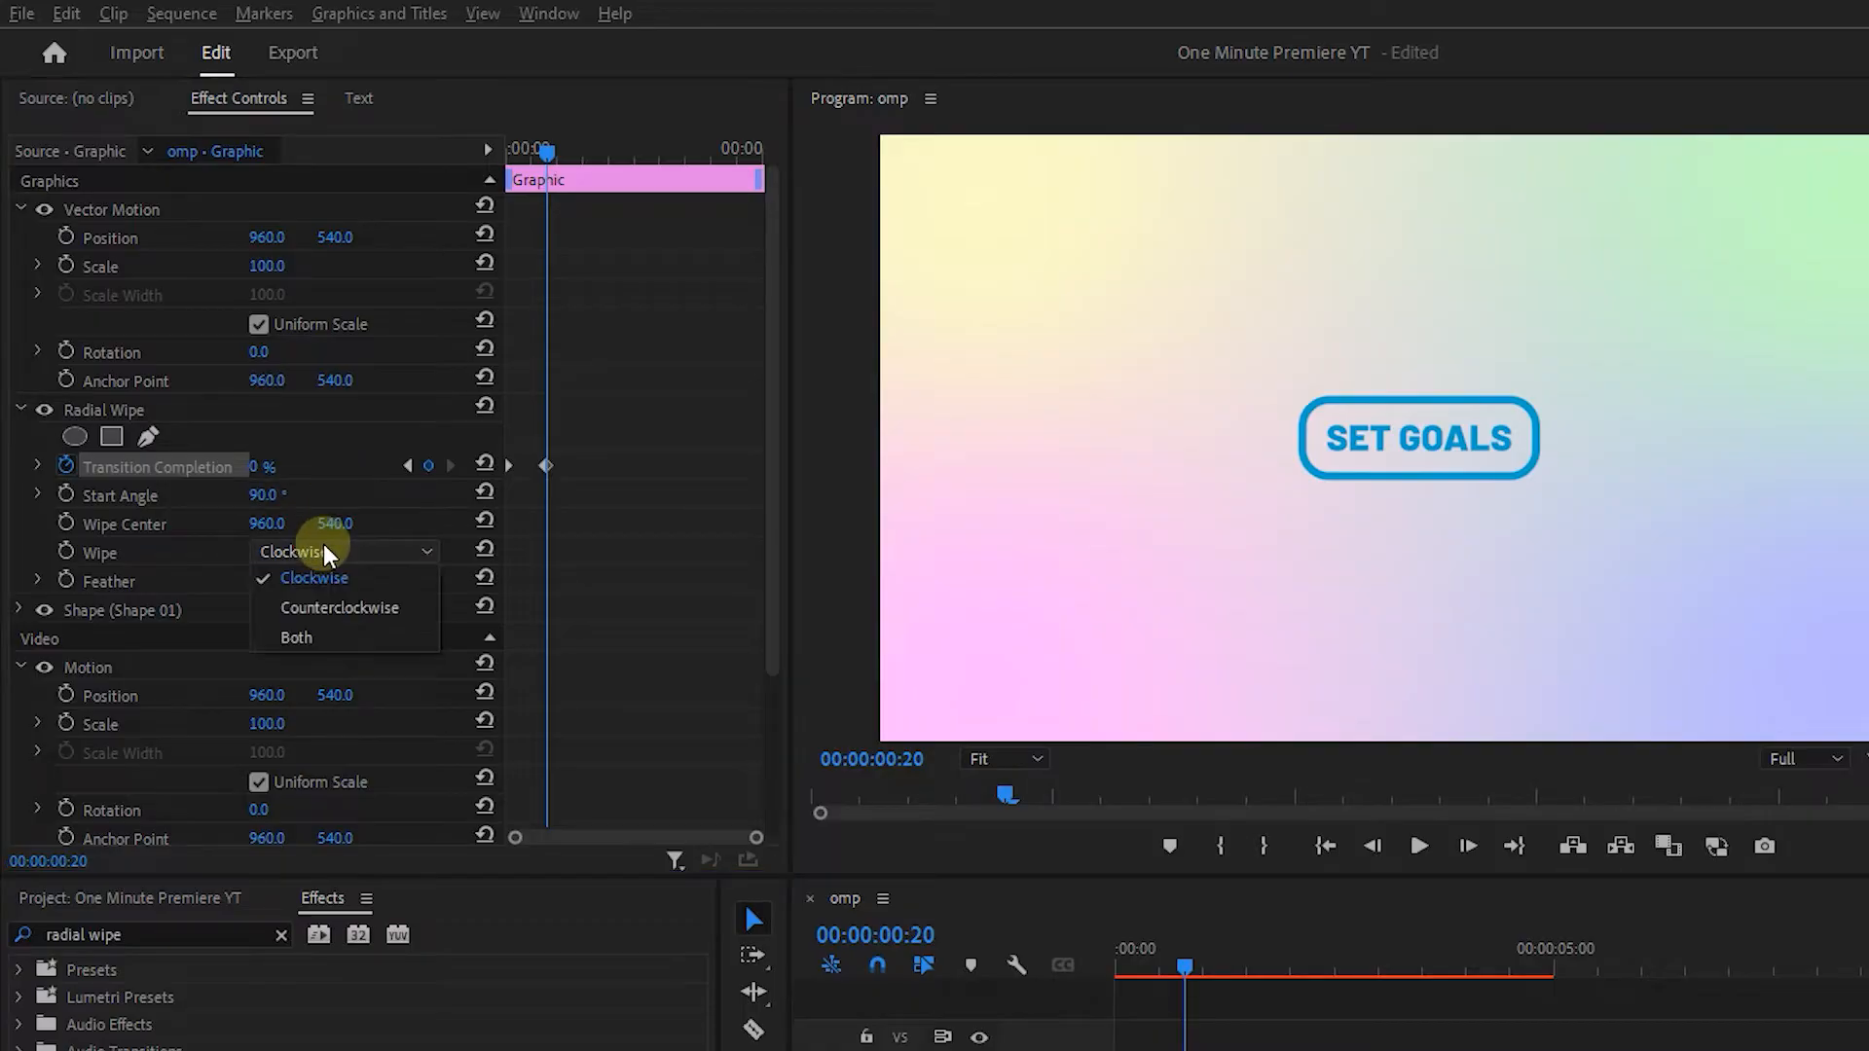
pyautogui.click(329, 606)
# Apply Ease In and Ease Out to both Transition Completion keyframes, then scrub back to the start
pyautogui.press('Right')
pyautogui.press('Right')
pyautogui.press('Right')
pyautogui.press('Right')
pyautogui.moveTo(599, 390); pyautogui.dragTo(469, 502)
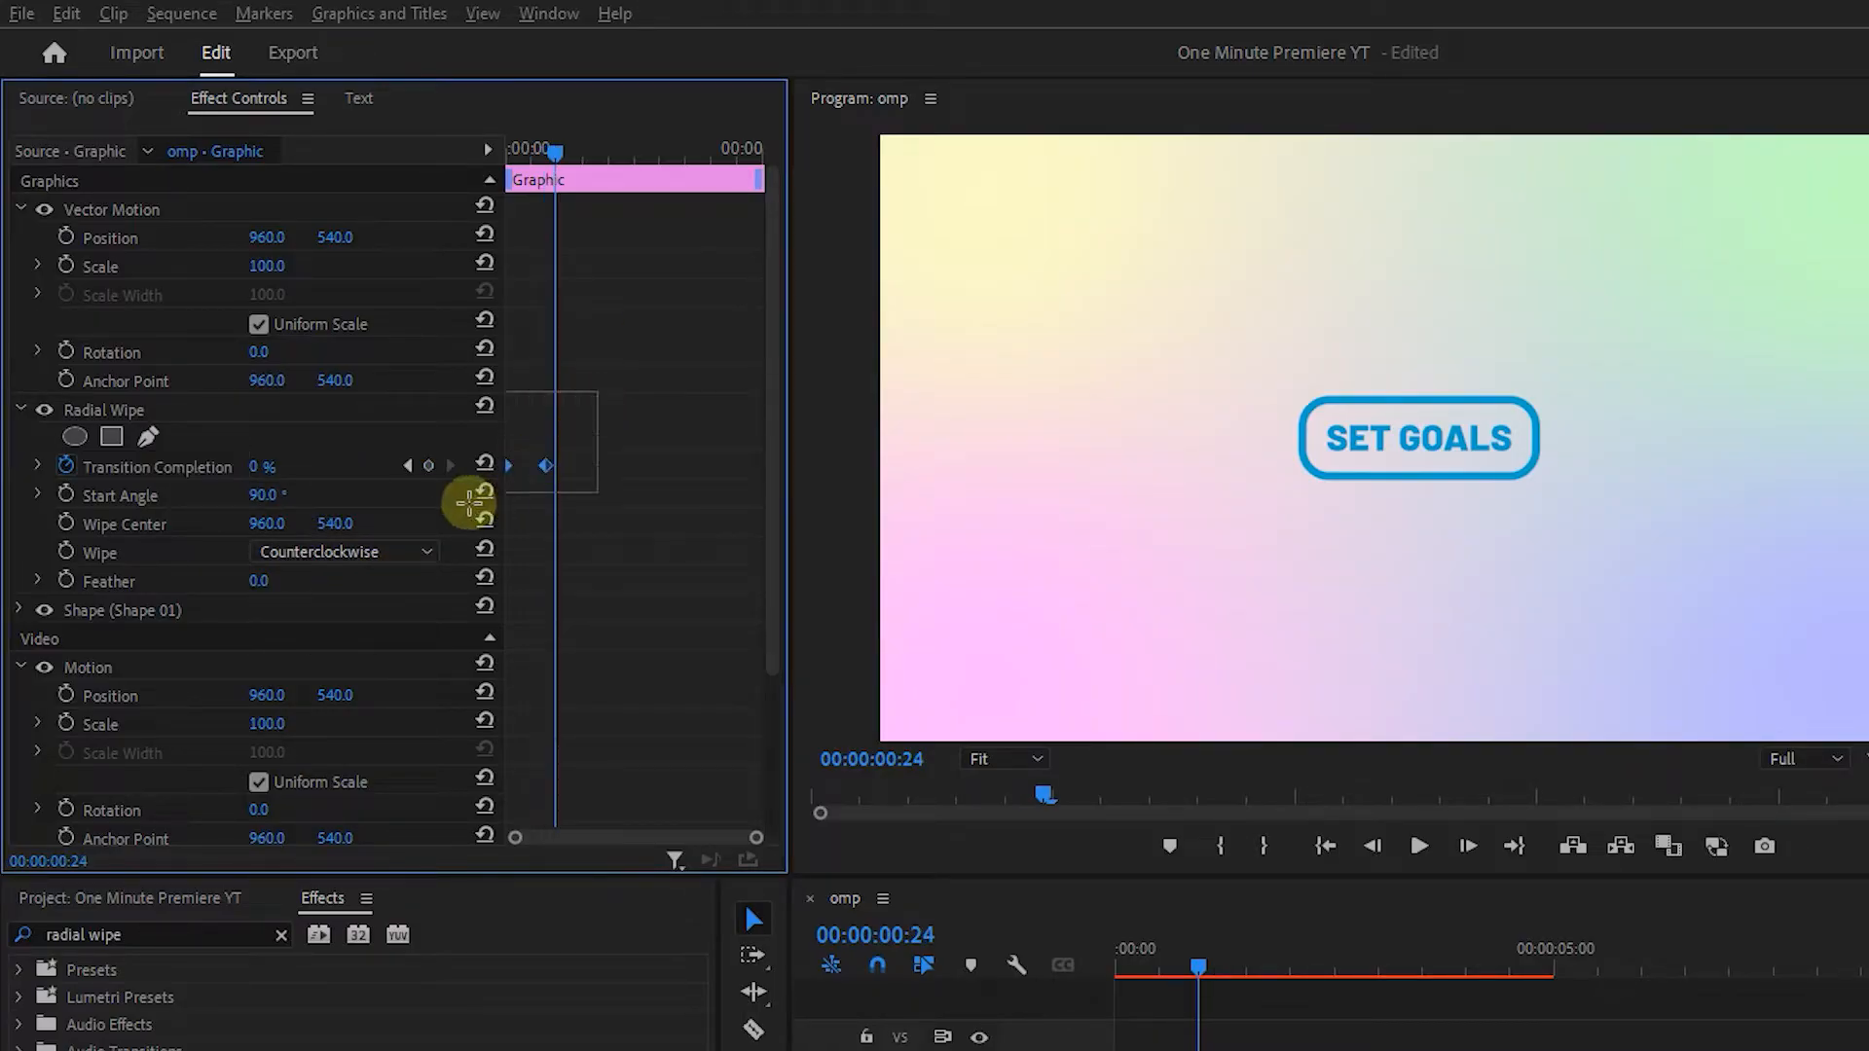
pyautogui.rightClick(546, 466)
pyautogui.click(662, 847)
pyautogui.rightClick(546, 467)
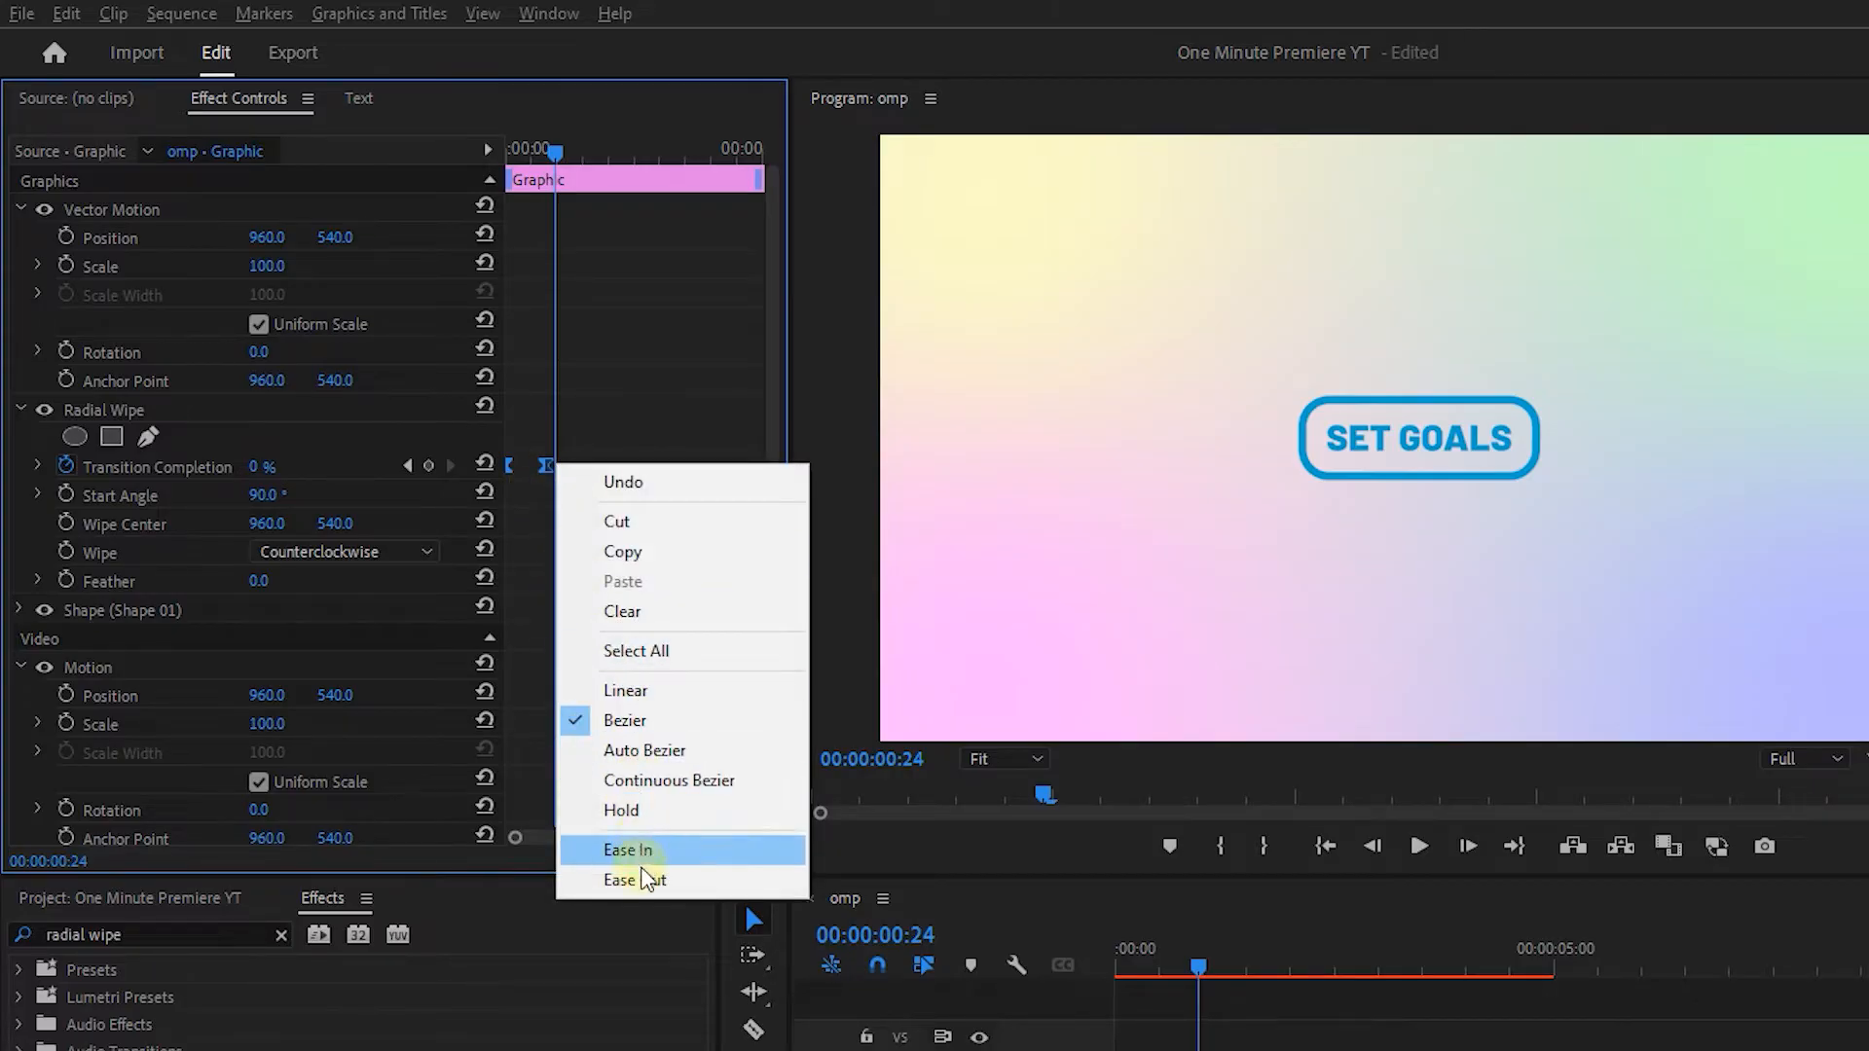
pyautogui.click(635, 879)
pyautogui.moveTo(547, 155); pyautogui.dragTo(492, 160)
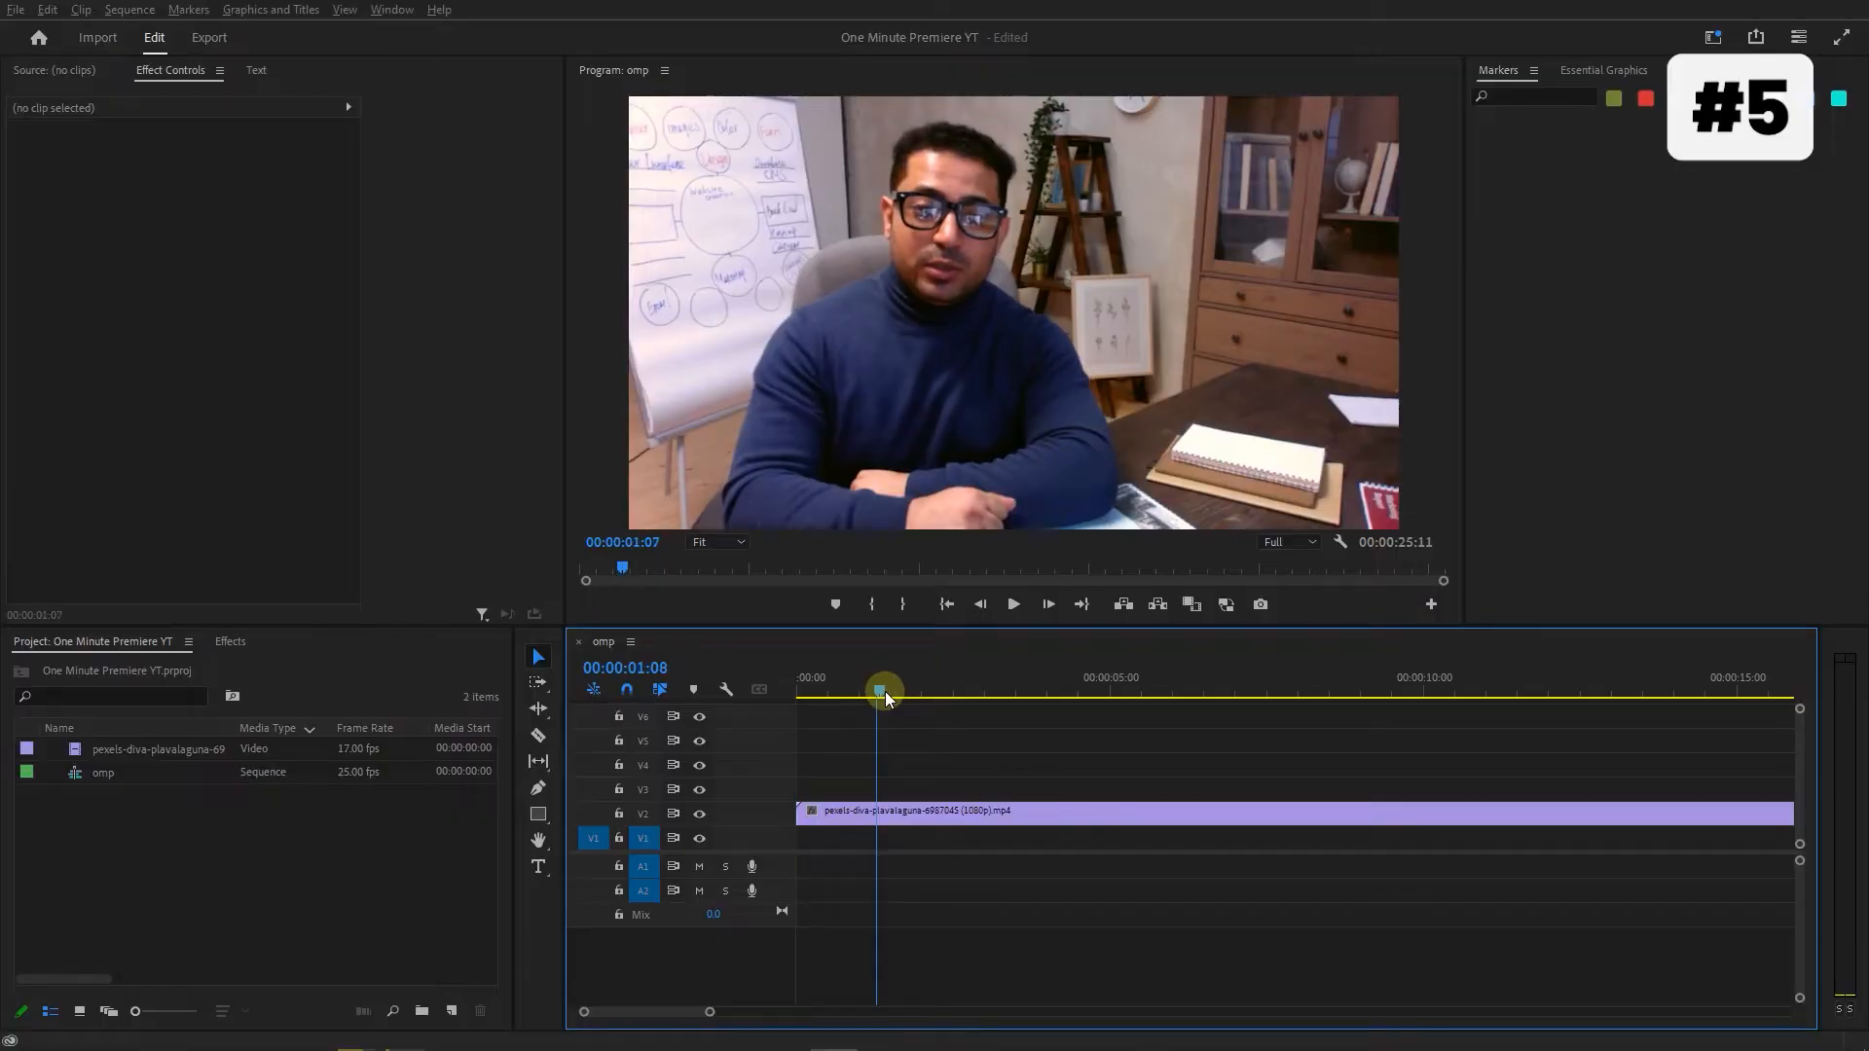
# At 00:00:01:13, draw a blue circle with the Ellipse tool over the center of the interview clip
pyautogui.moveTo(885, 691)
pyautogui.mouseDown()
pyautogui.moveTo(951, 697)
pyautogui.moveTo(895, 698)
pyautogui.mouseUp()
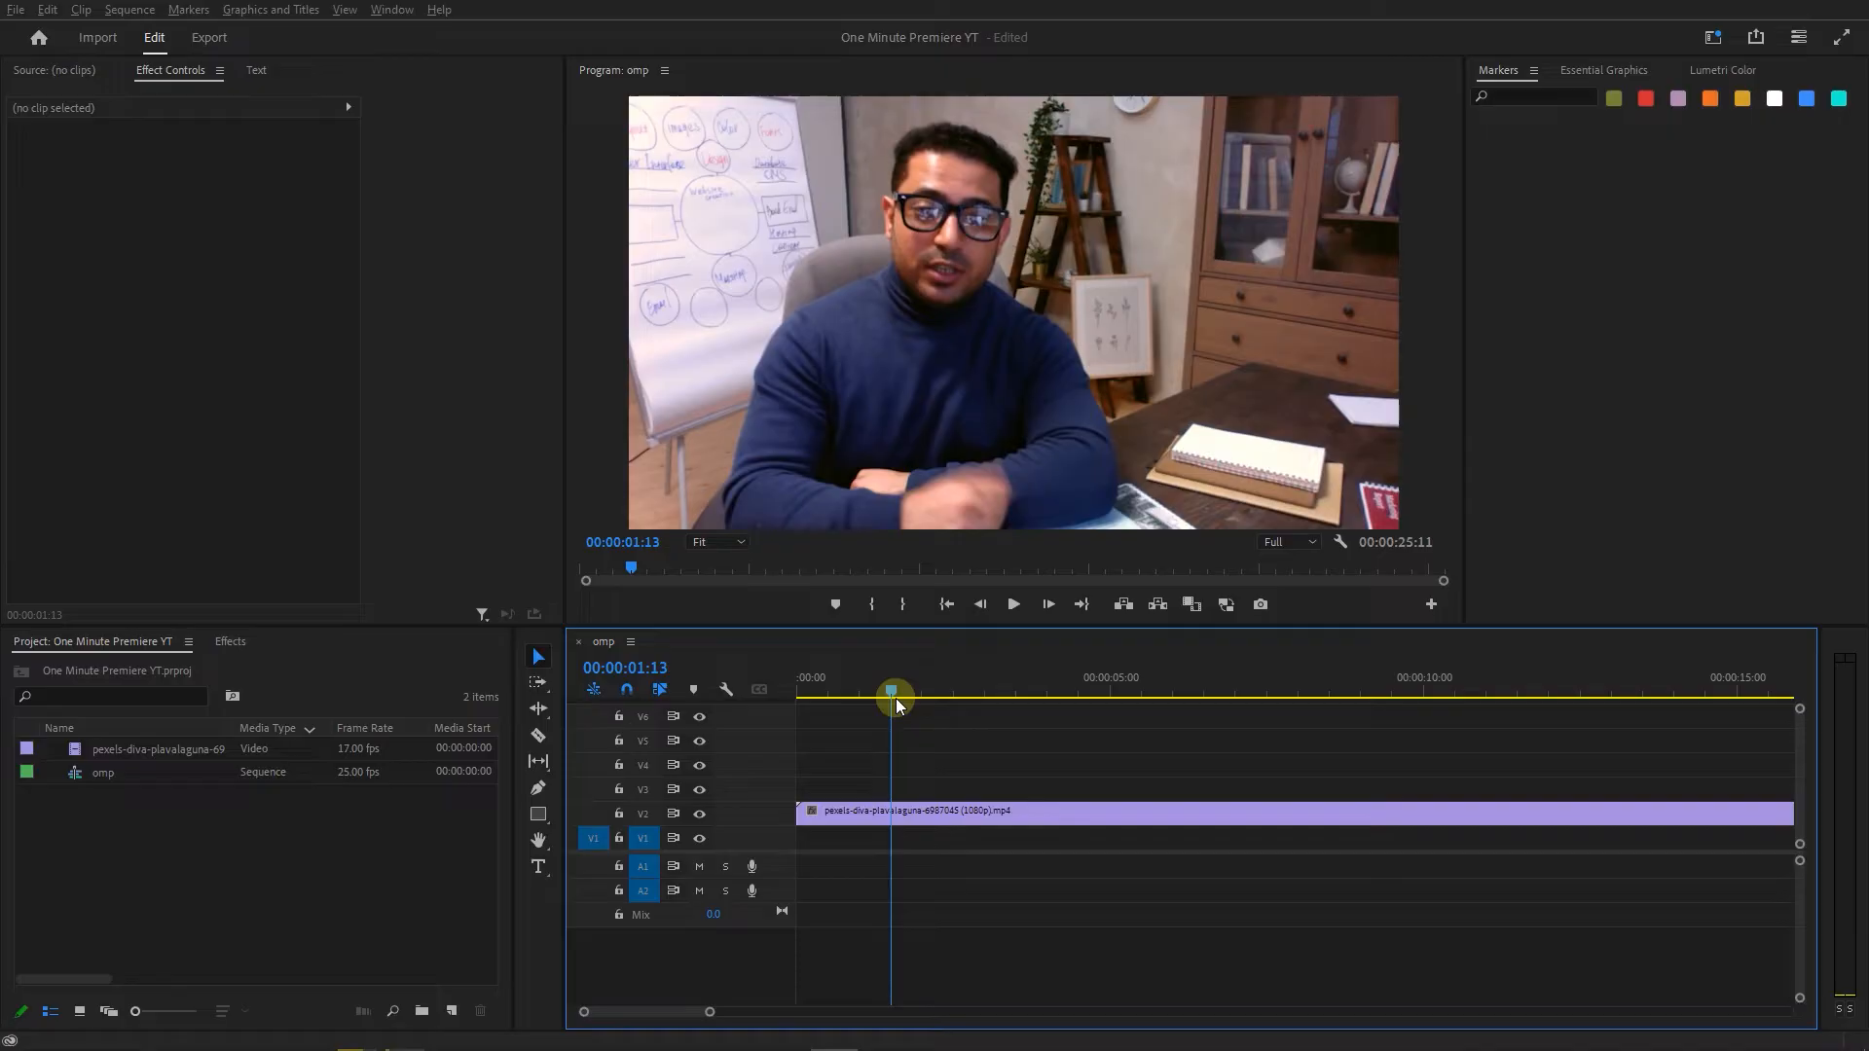
pyautogui.click(545, 820)
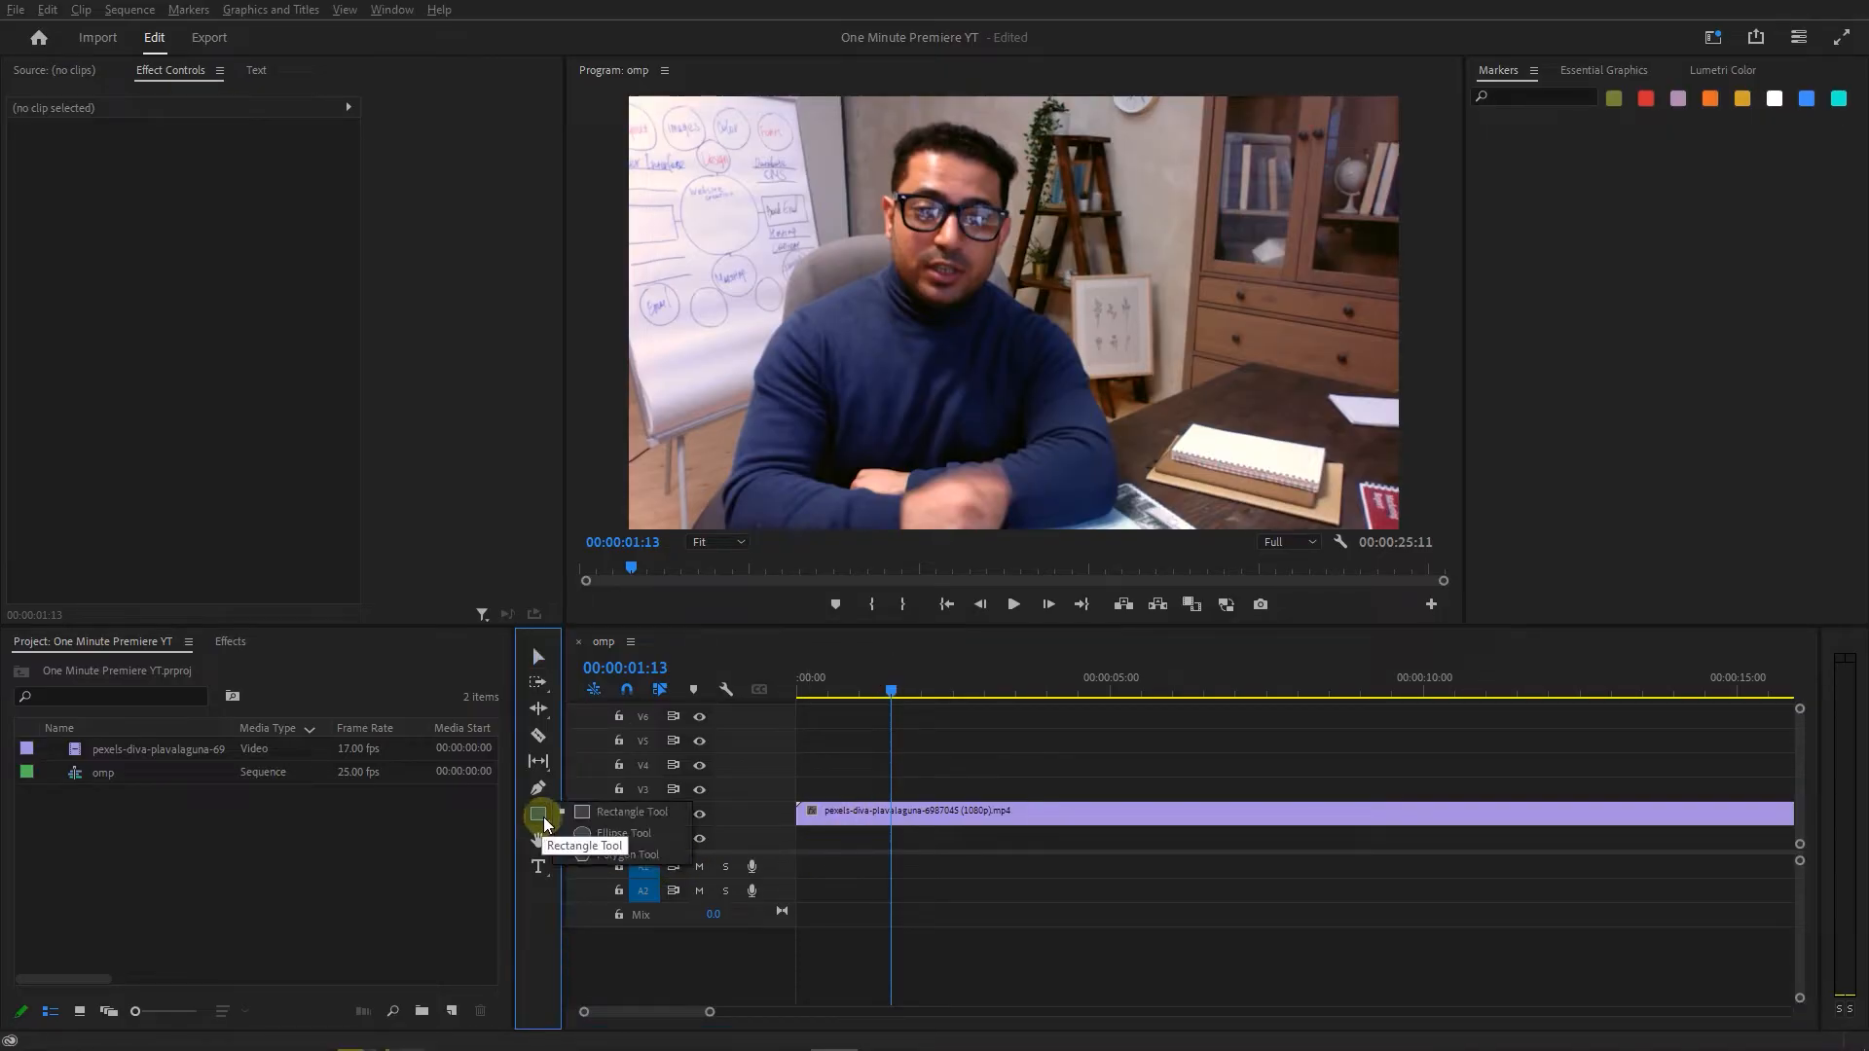
pyautogui.click(613, 843)
pyautogui.moveTo(922, 215)
pyautogui.mouseDown()
pyautogui.moveTo(1045, 308)
pyautogui.moveTo(1120, 401)
pyautogui.moveTo(1047, 358)
pyautogui.moveTo(1141, 398)
pyautogui.mouseUp()
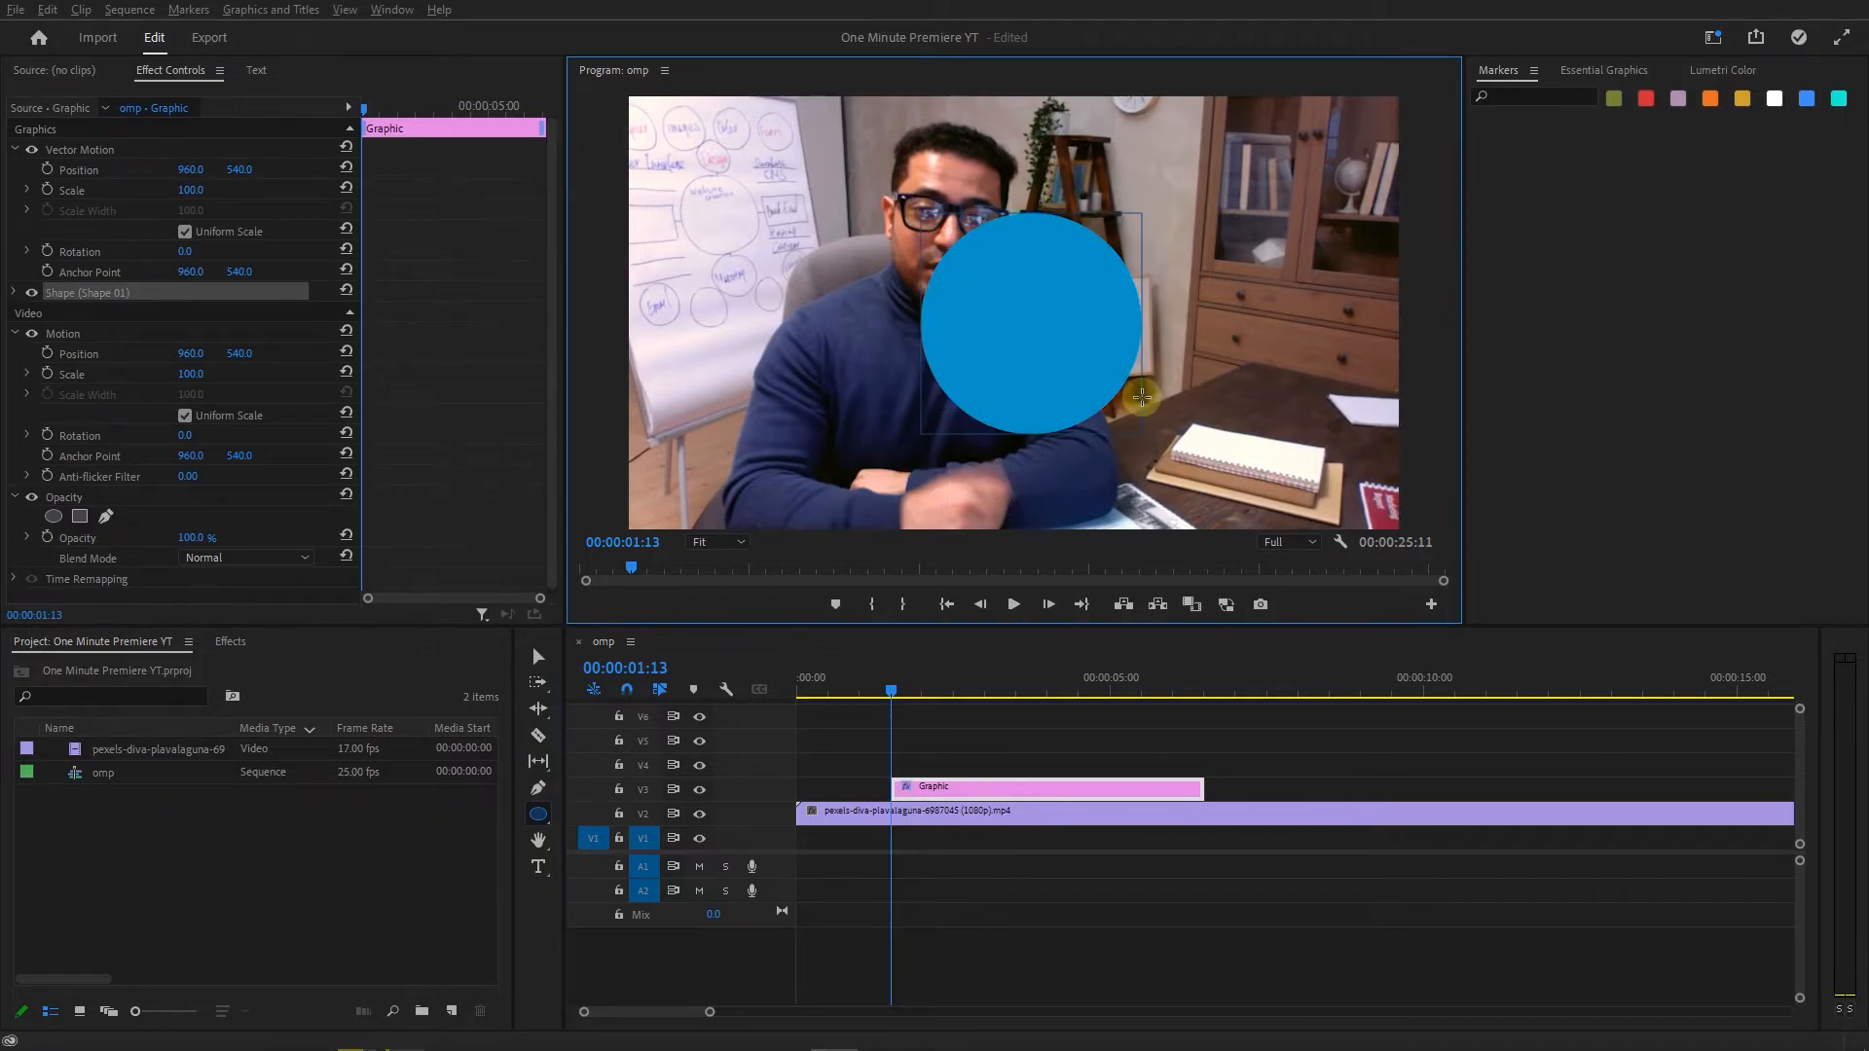
# Center the circle horizontally and vertically in the frame and confirm its fill color as 0095C5
pyautogui.click(538, 657)
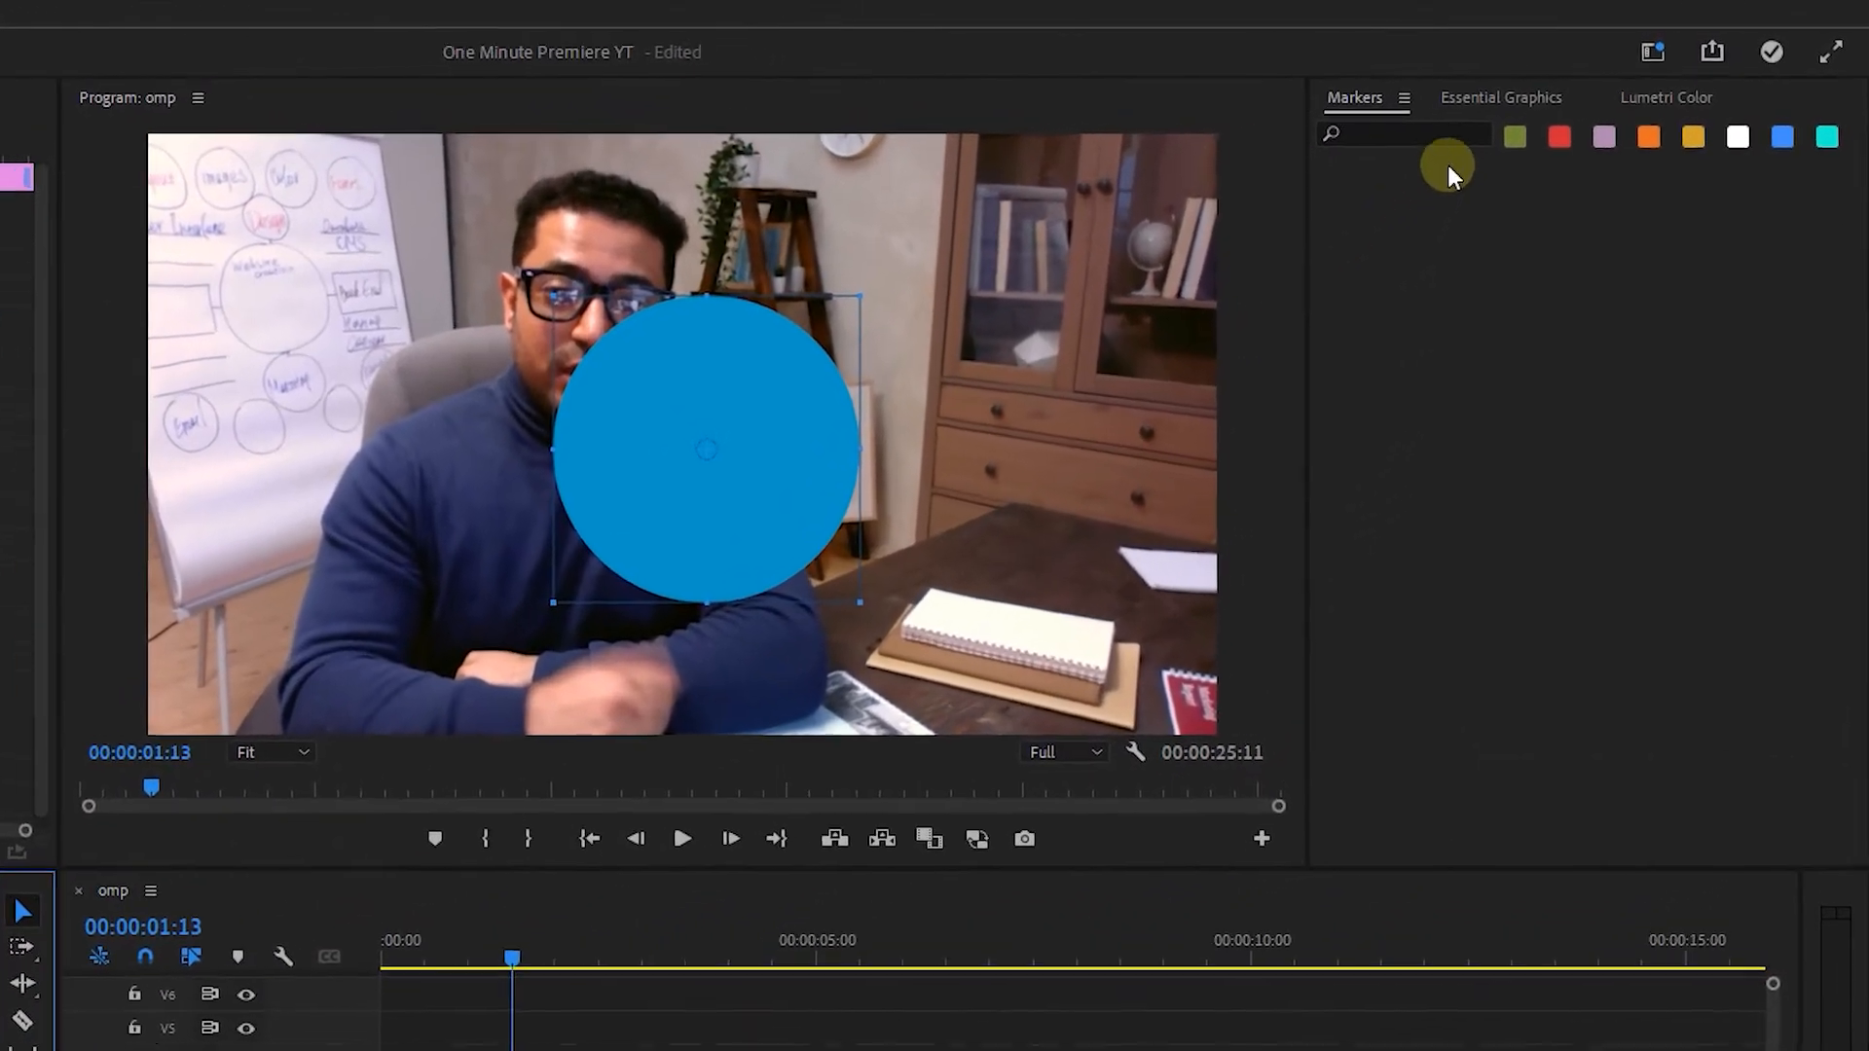
pyautogui.click(1491, 101)
pyautogui.scroll(-5, 1456, 269)
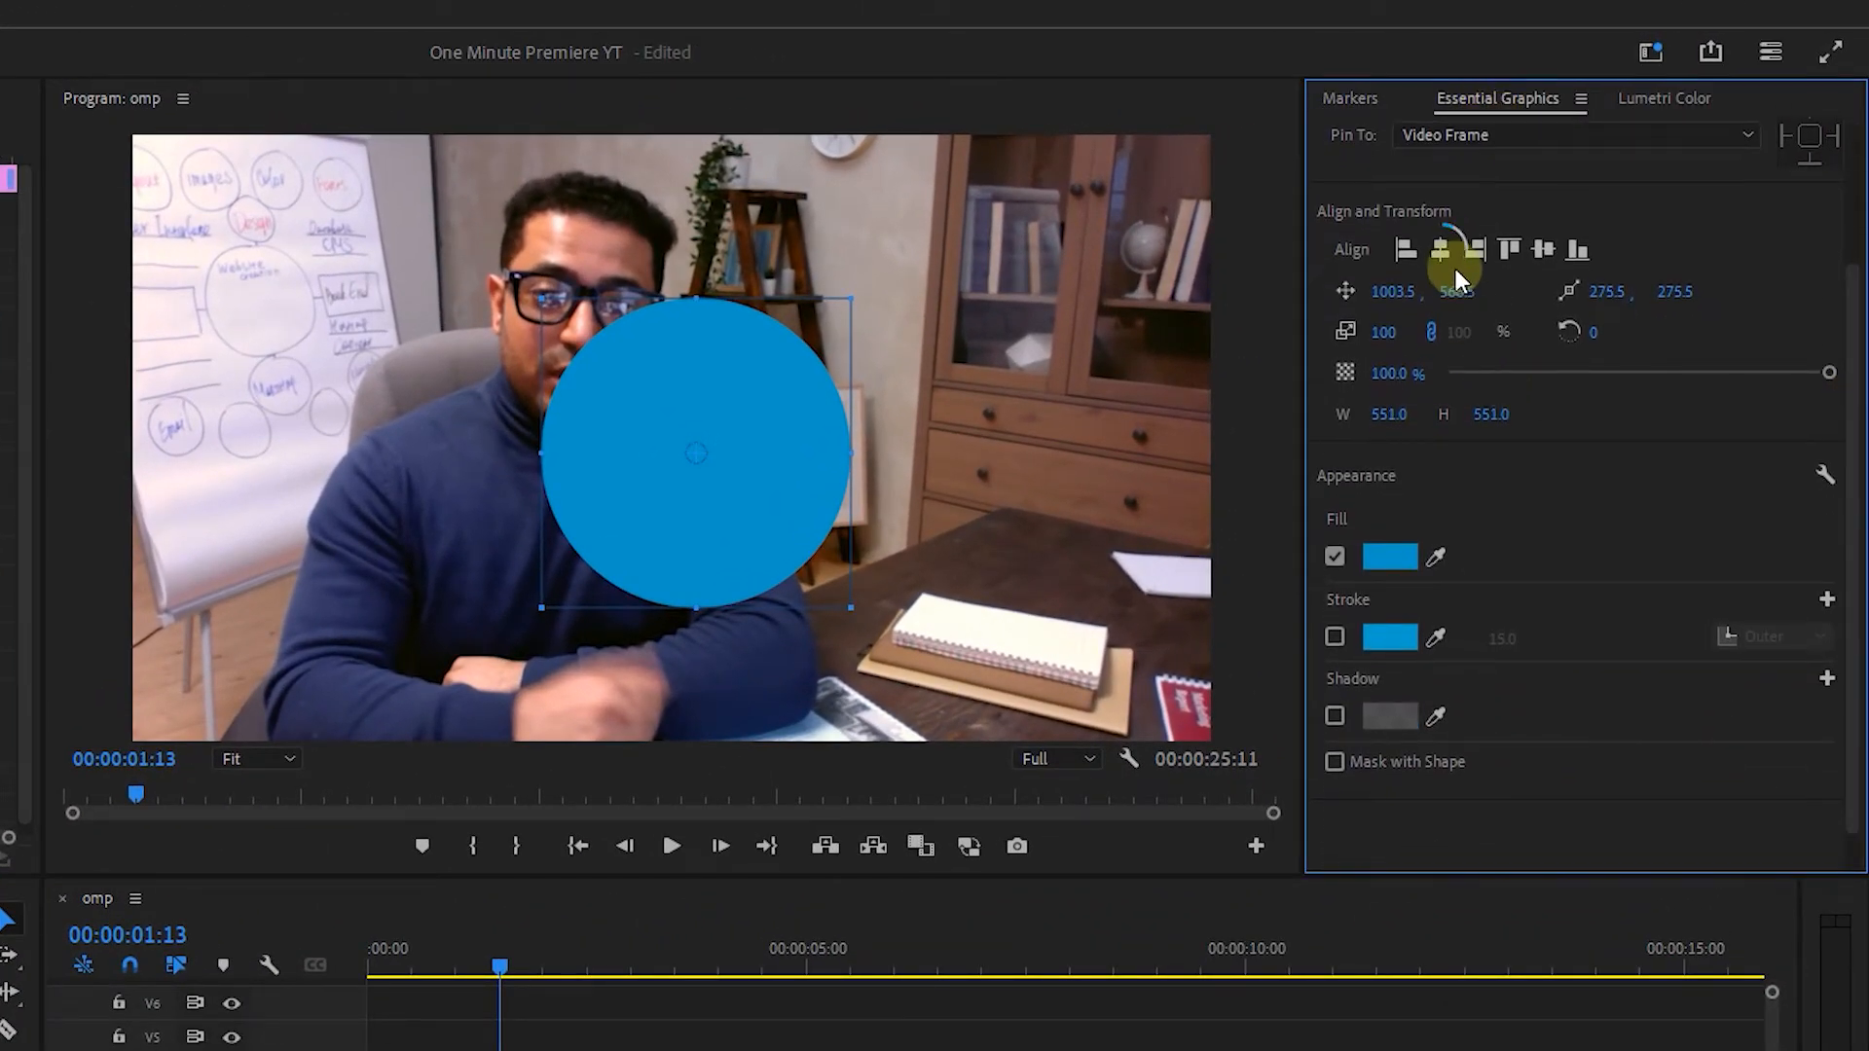
pyautogui.click(1442, 251)
pyautogui.click(1543, 250)
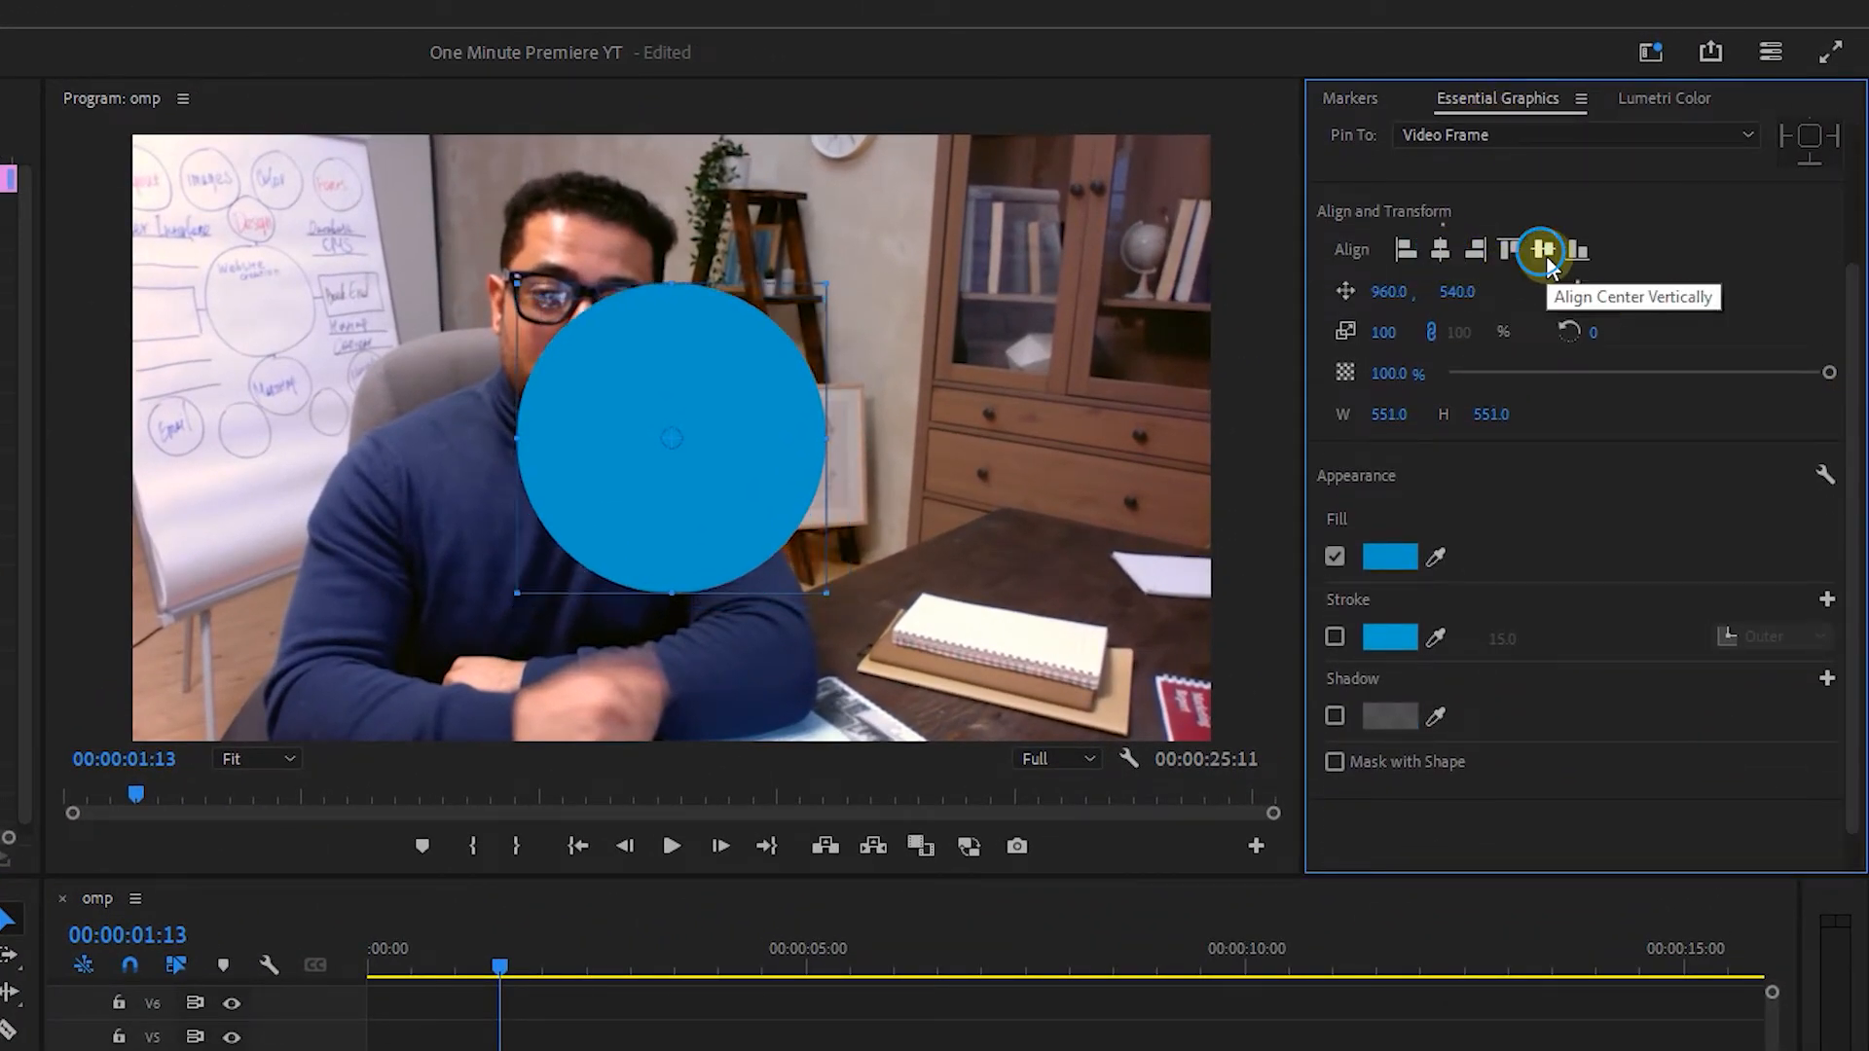
pyautogui.click(1390, 557)
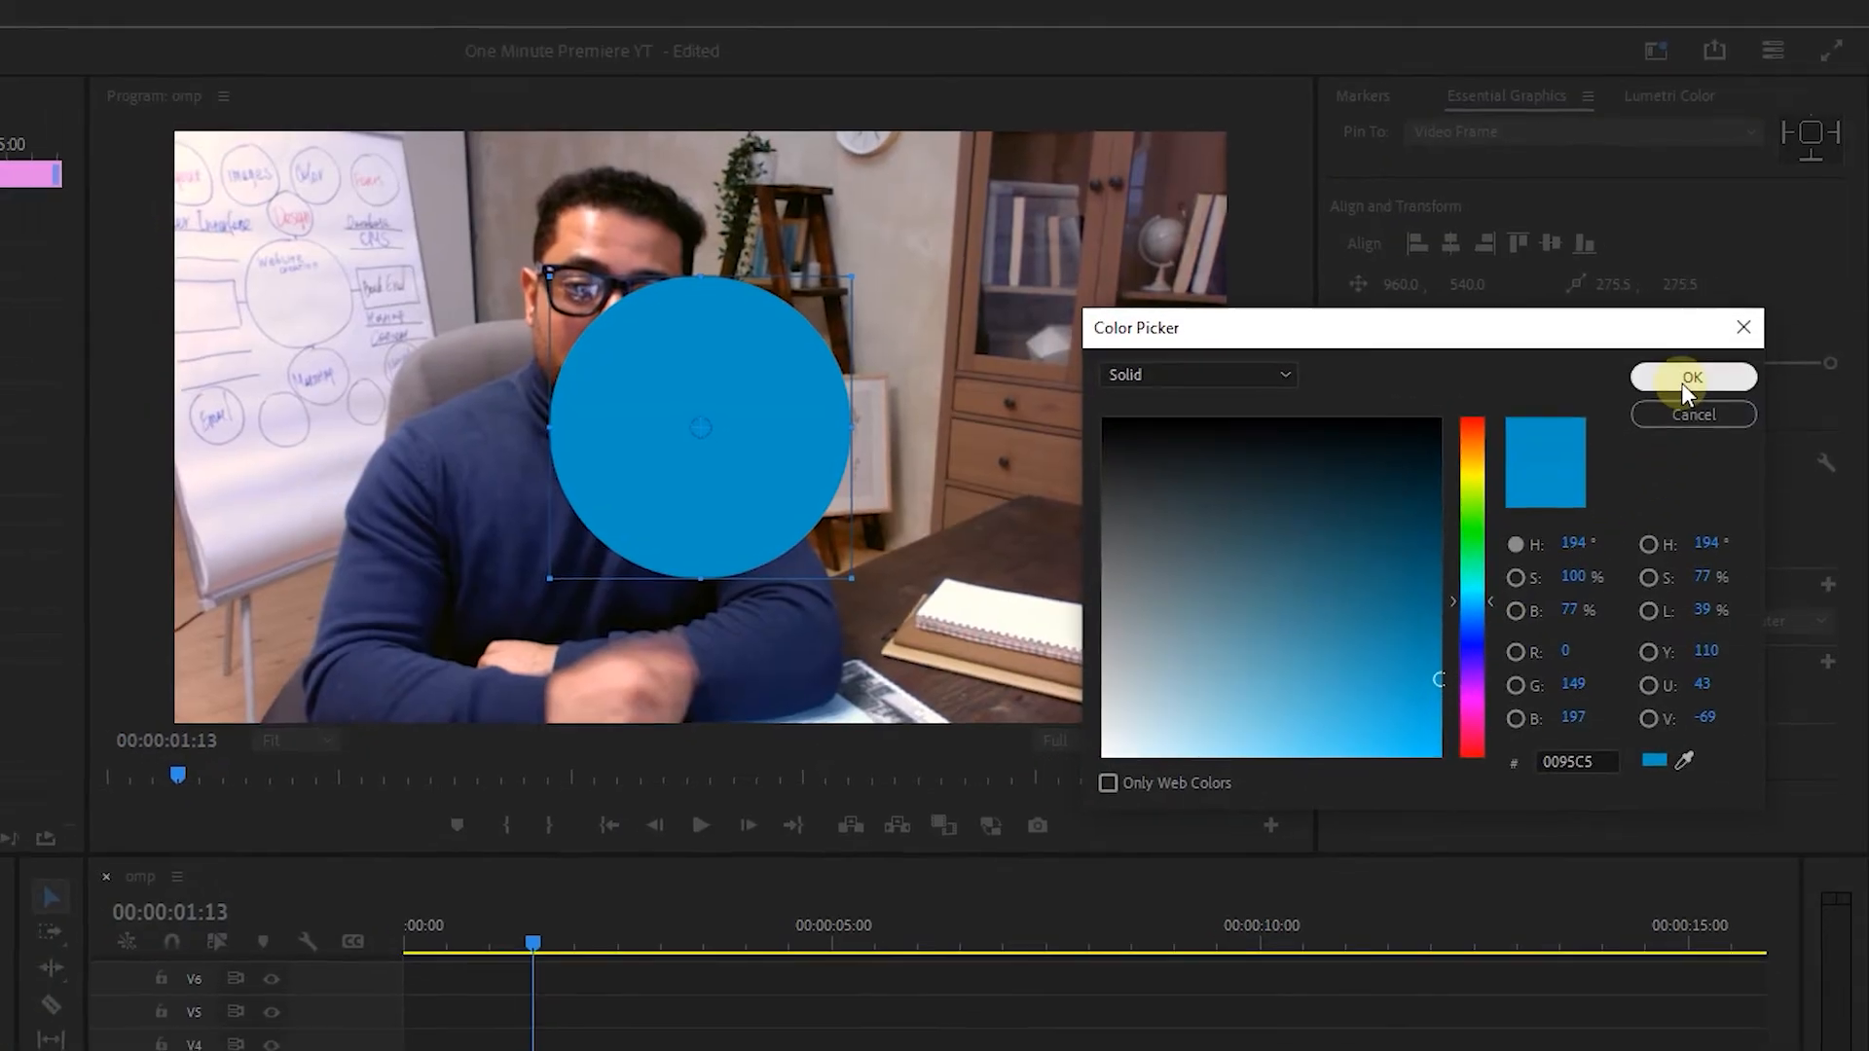
pyautogui.click(1688, 387)
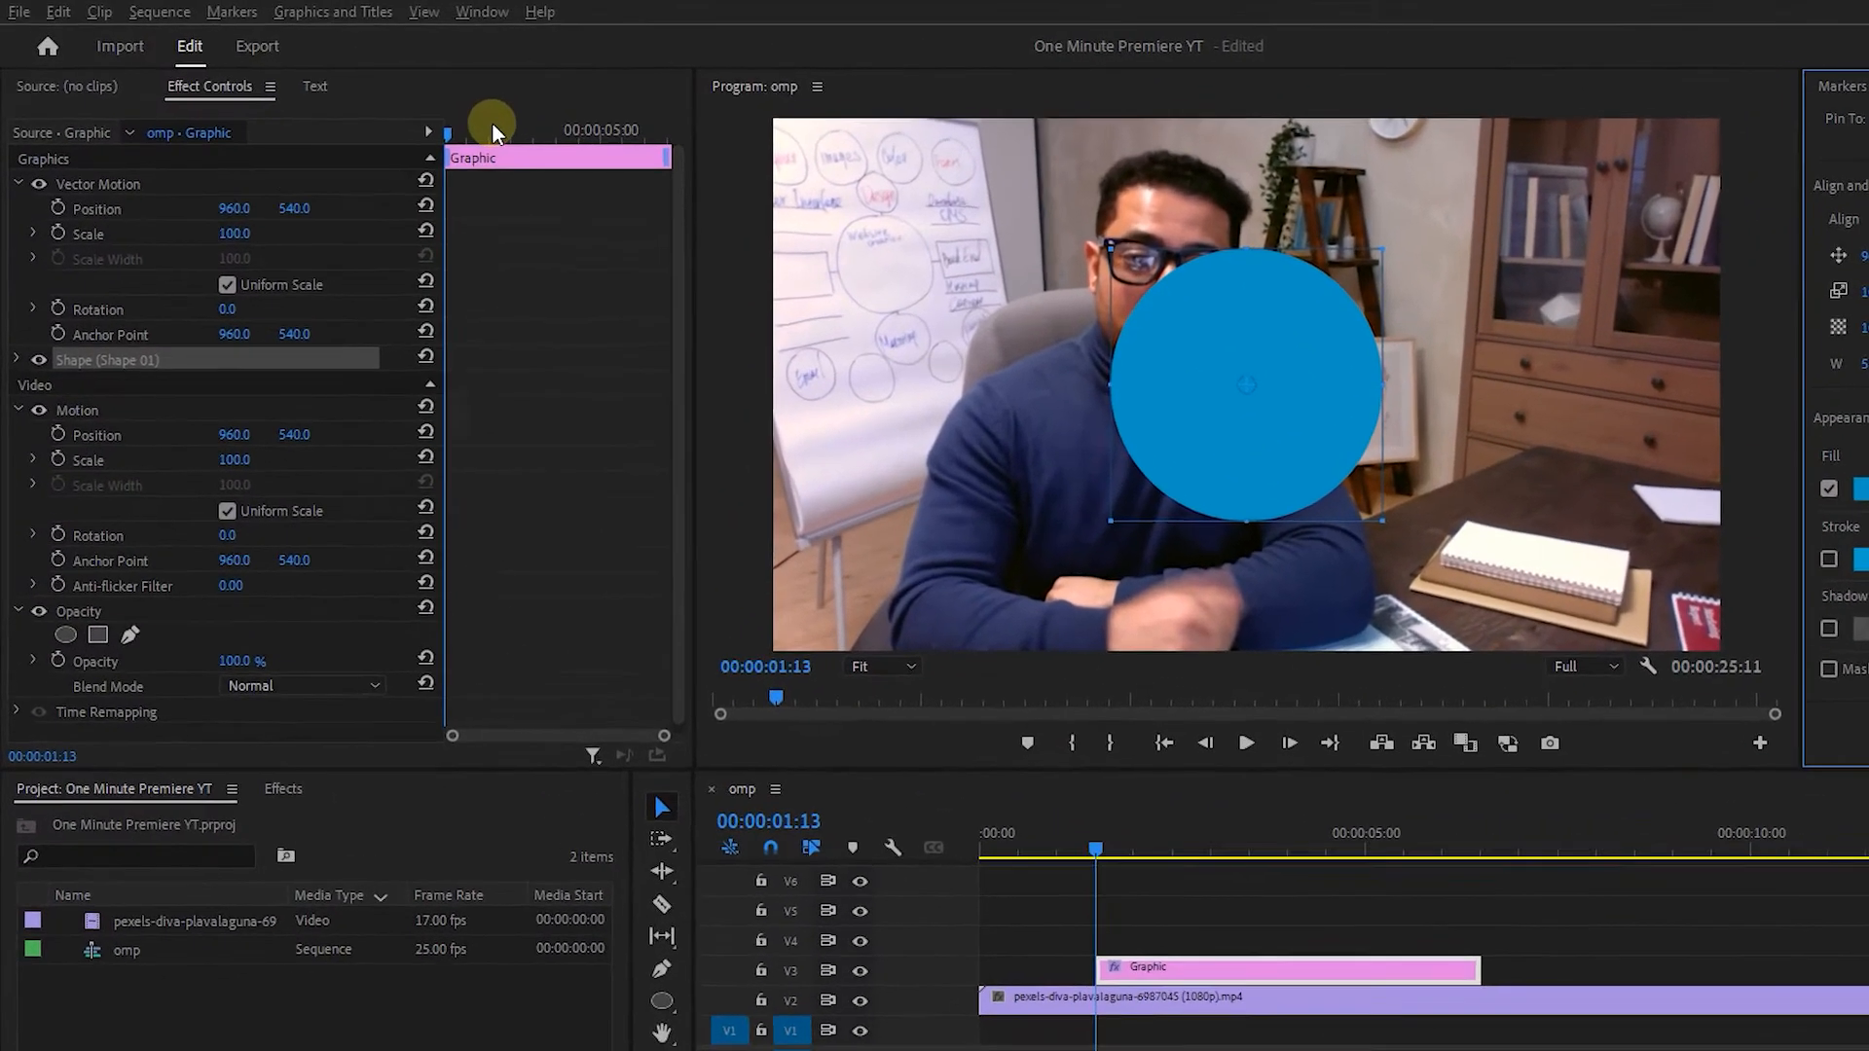
# At 00:00:01:13, enable keyframing for the circle graphic's Vector Motion Scale and set it to 0
pyautogui.moveTo(398, 105); pyautogui.dragTo(348, 110)
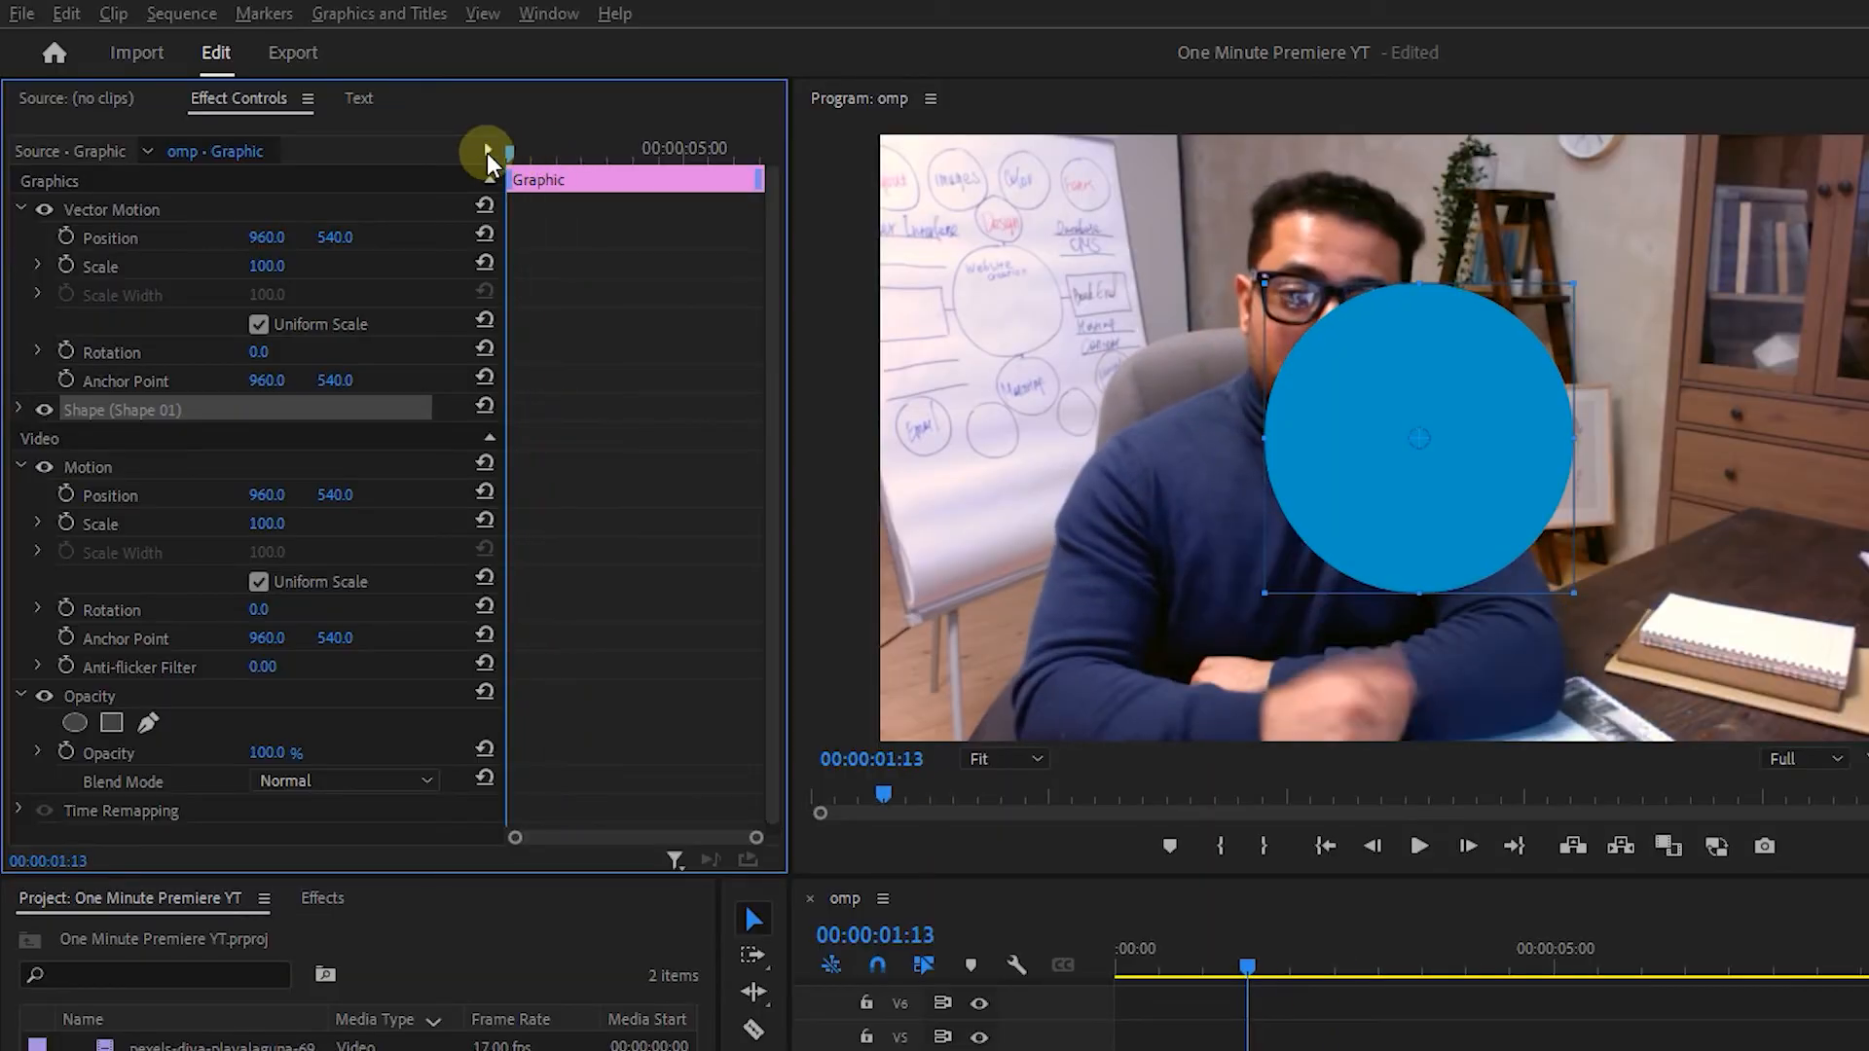
pyautogui.click(66, 269)
pyautogui.click(268, 265)
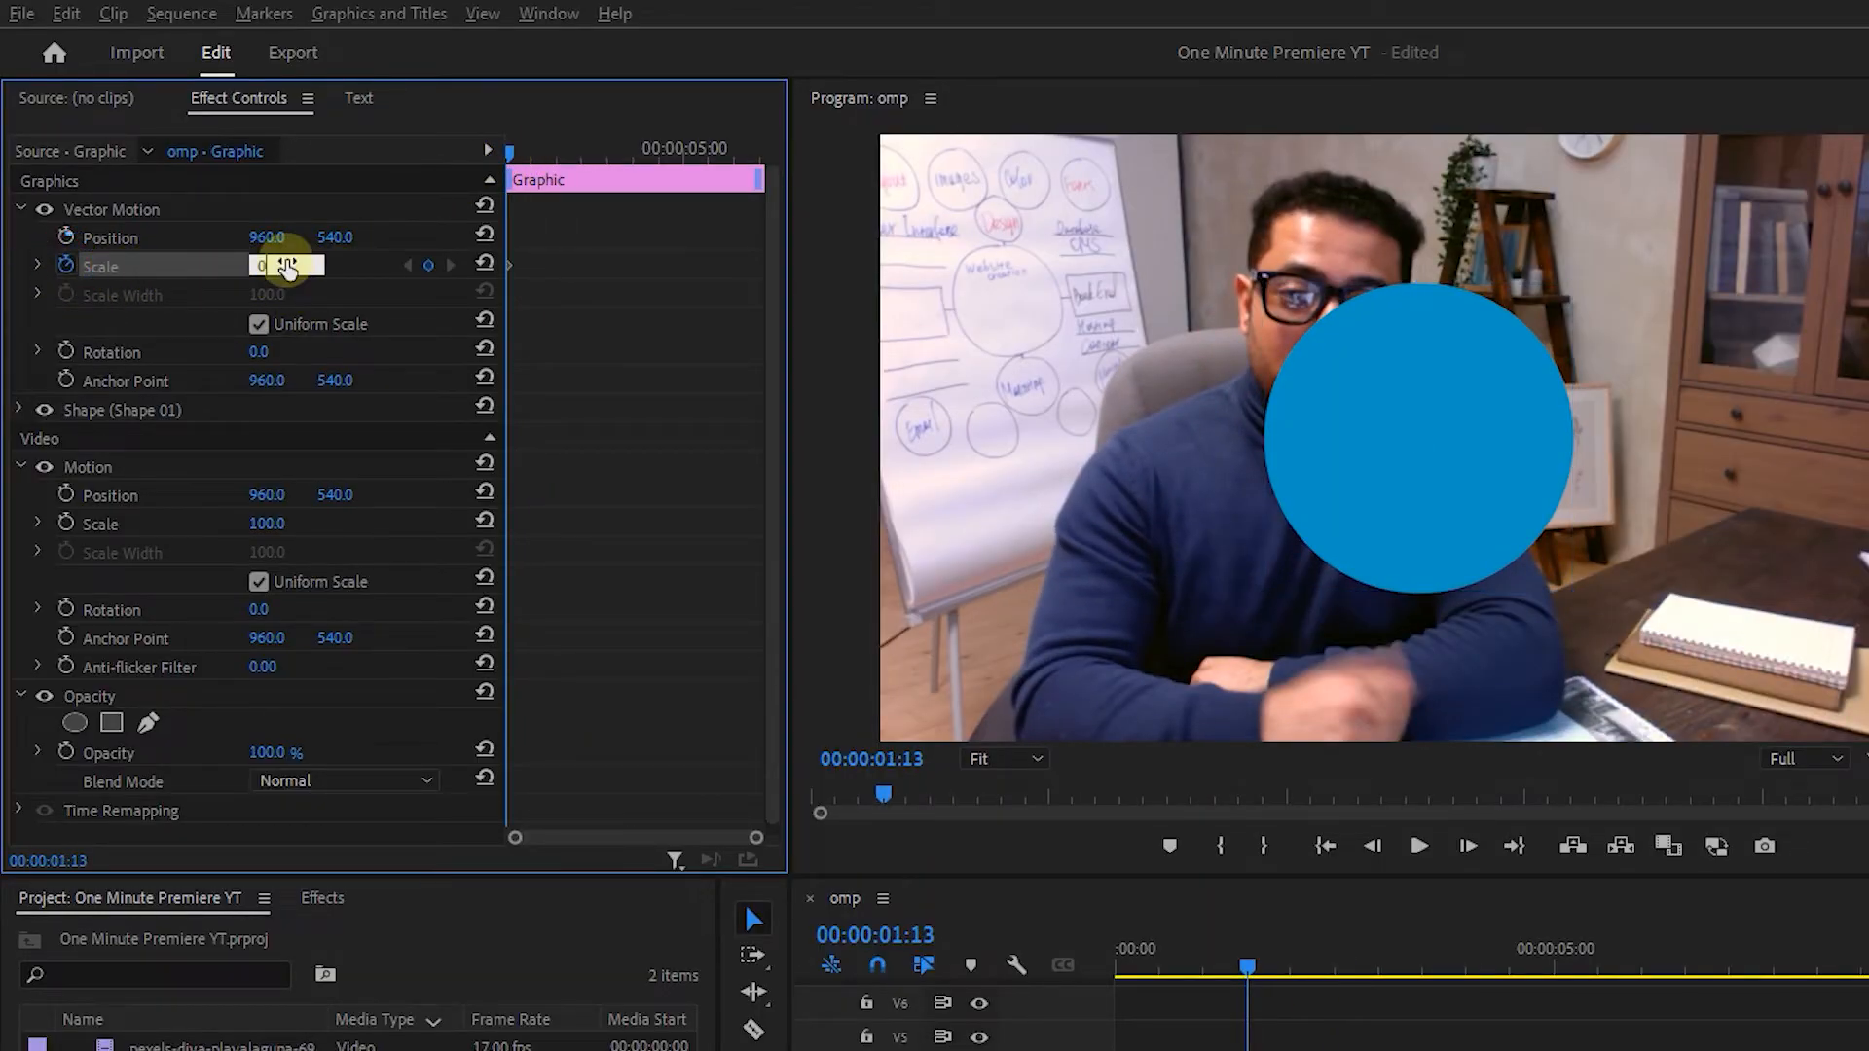
pyautogui.write('0')
pyautogui.press('Return')
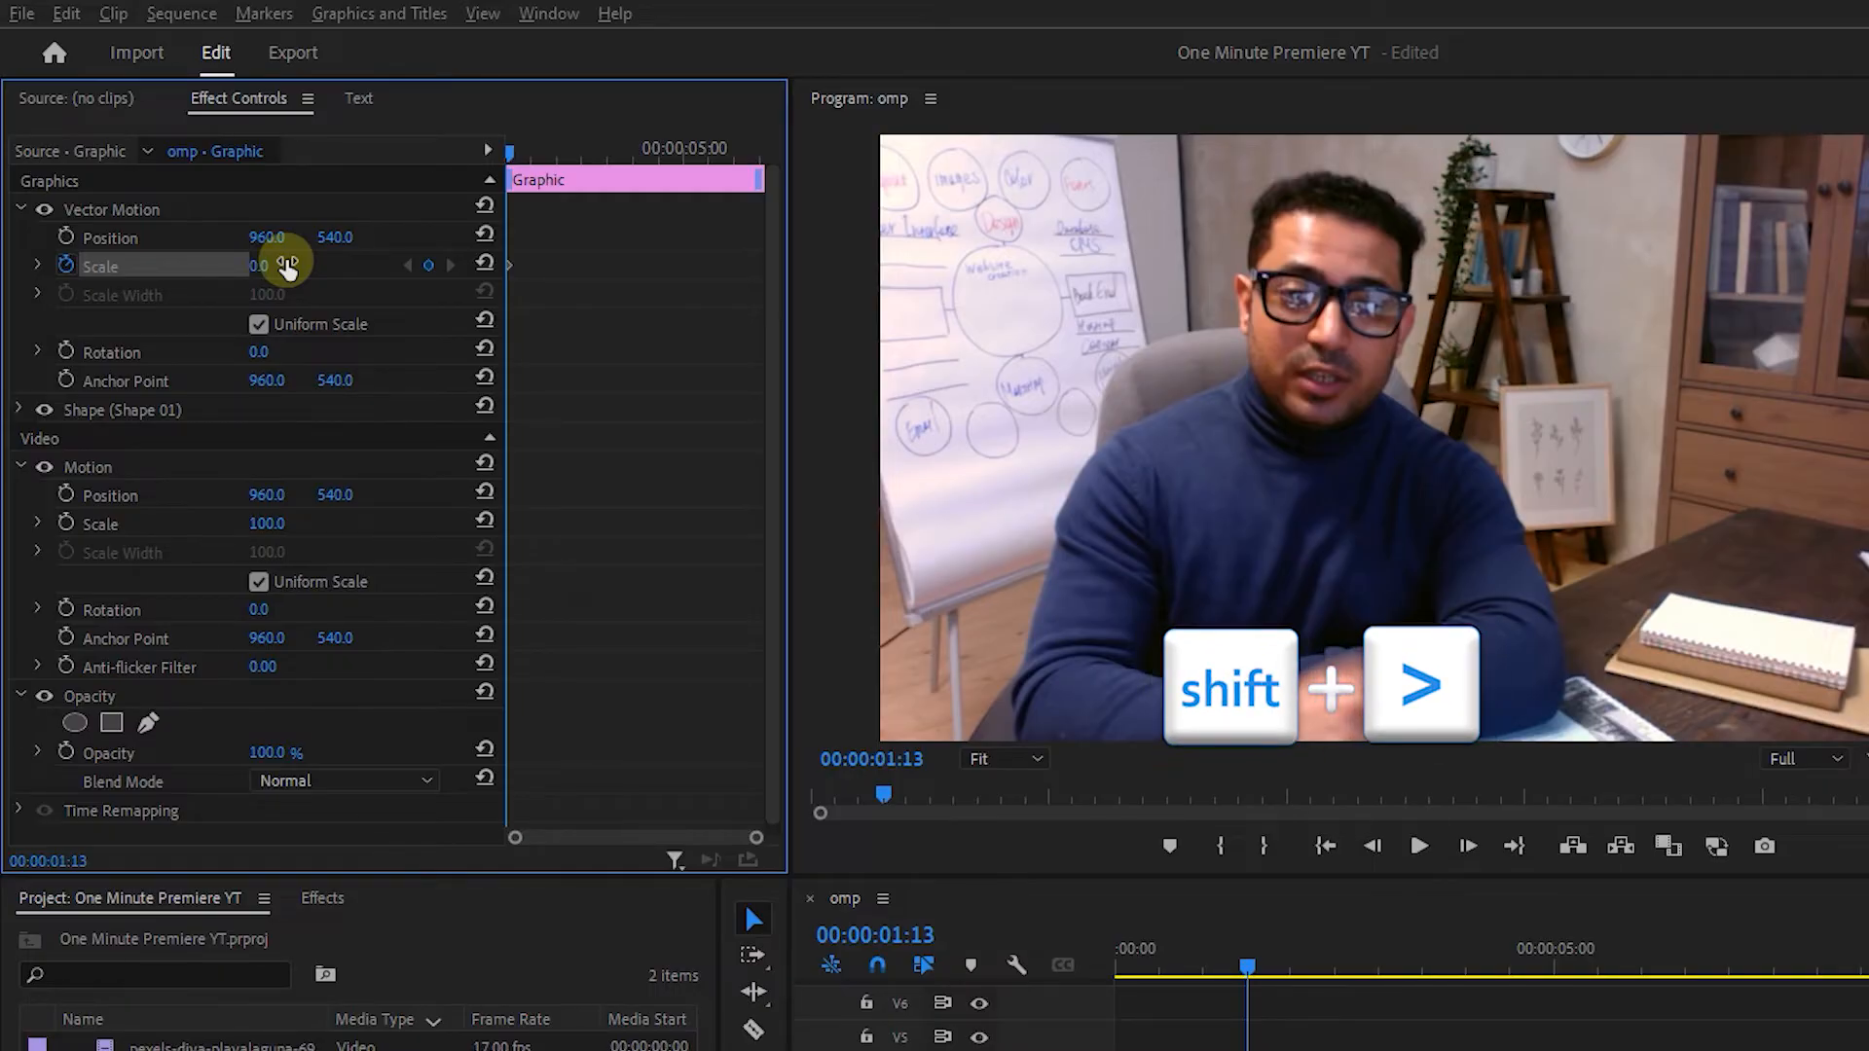
# At 00:00:02:03, increase the Vector Motion Scale to 415 so the circle fills the frame
pyautogui.hotkey('shift', 'Right')
pyautogui.hotkey('shift', 'Right')
pyautogui.hotkey('shift', 'Right')
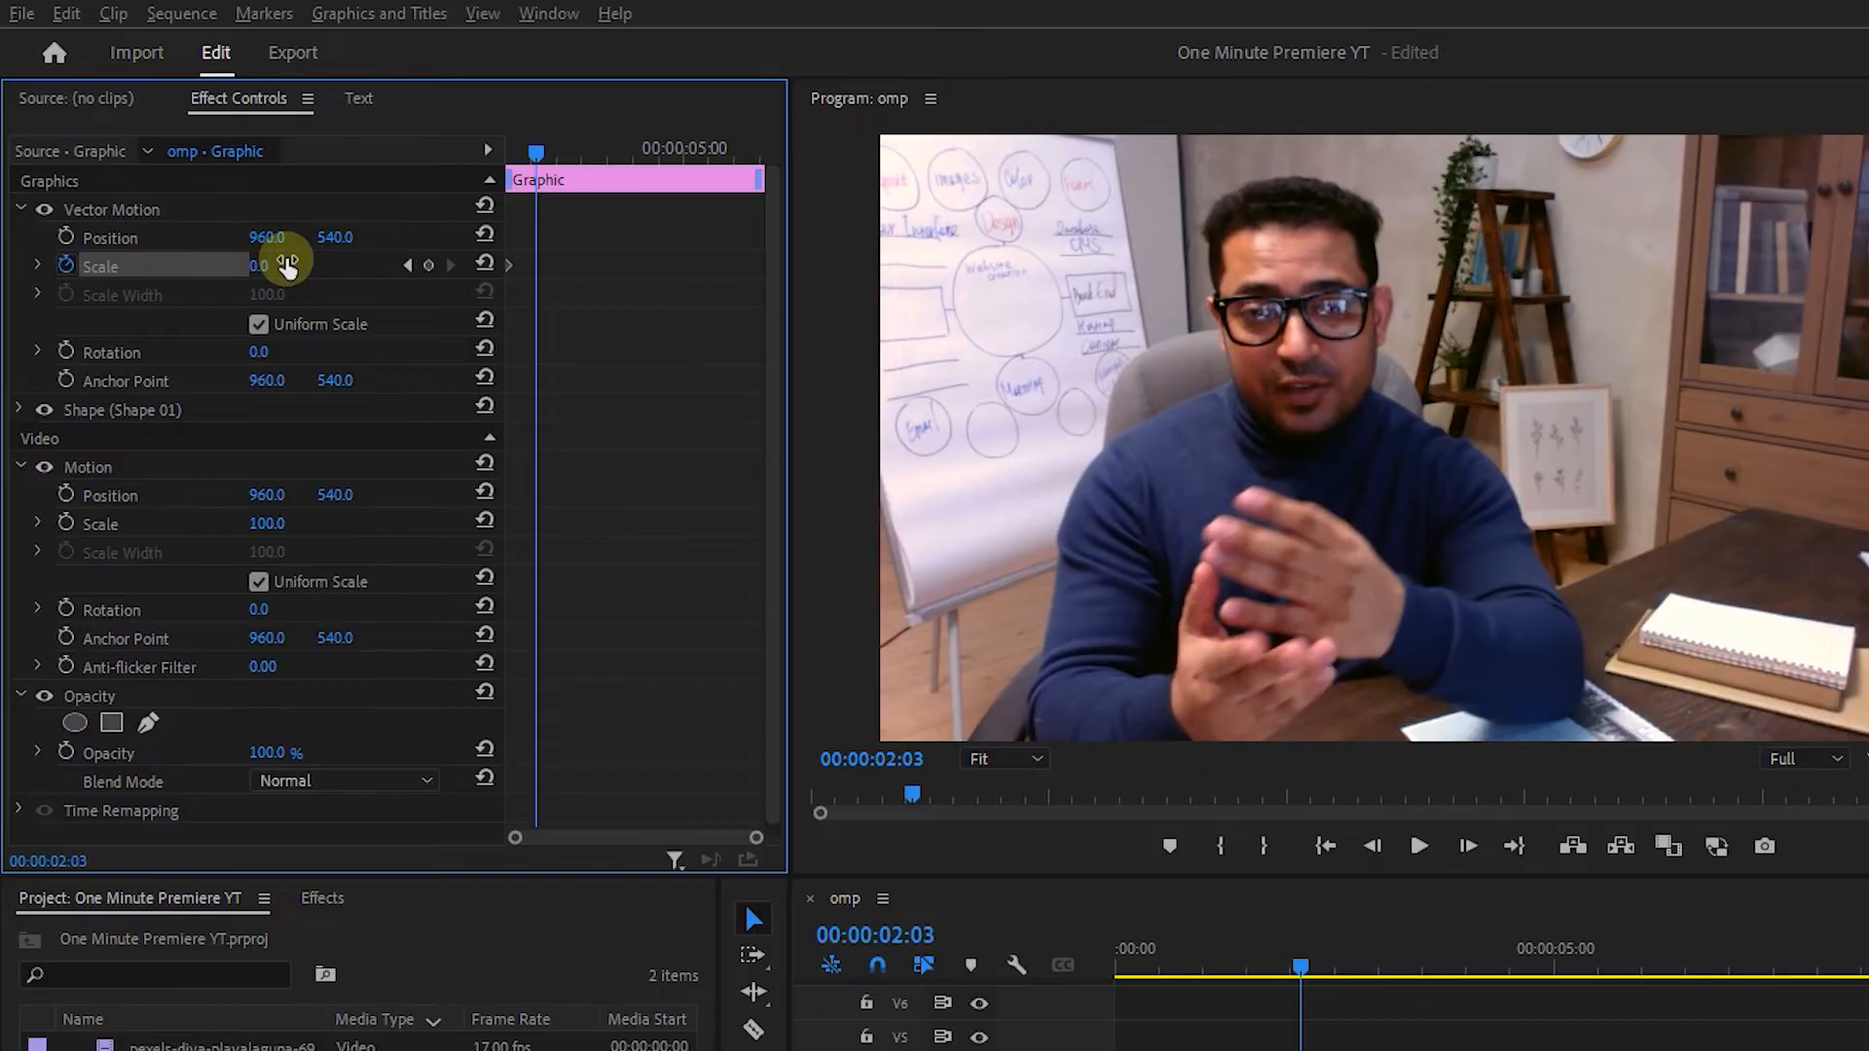
pyautogui.click(265, 266)
pyautogui.moveTo(265, 266); pyautogui.dragTo(632, 266)
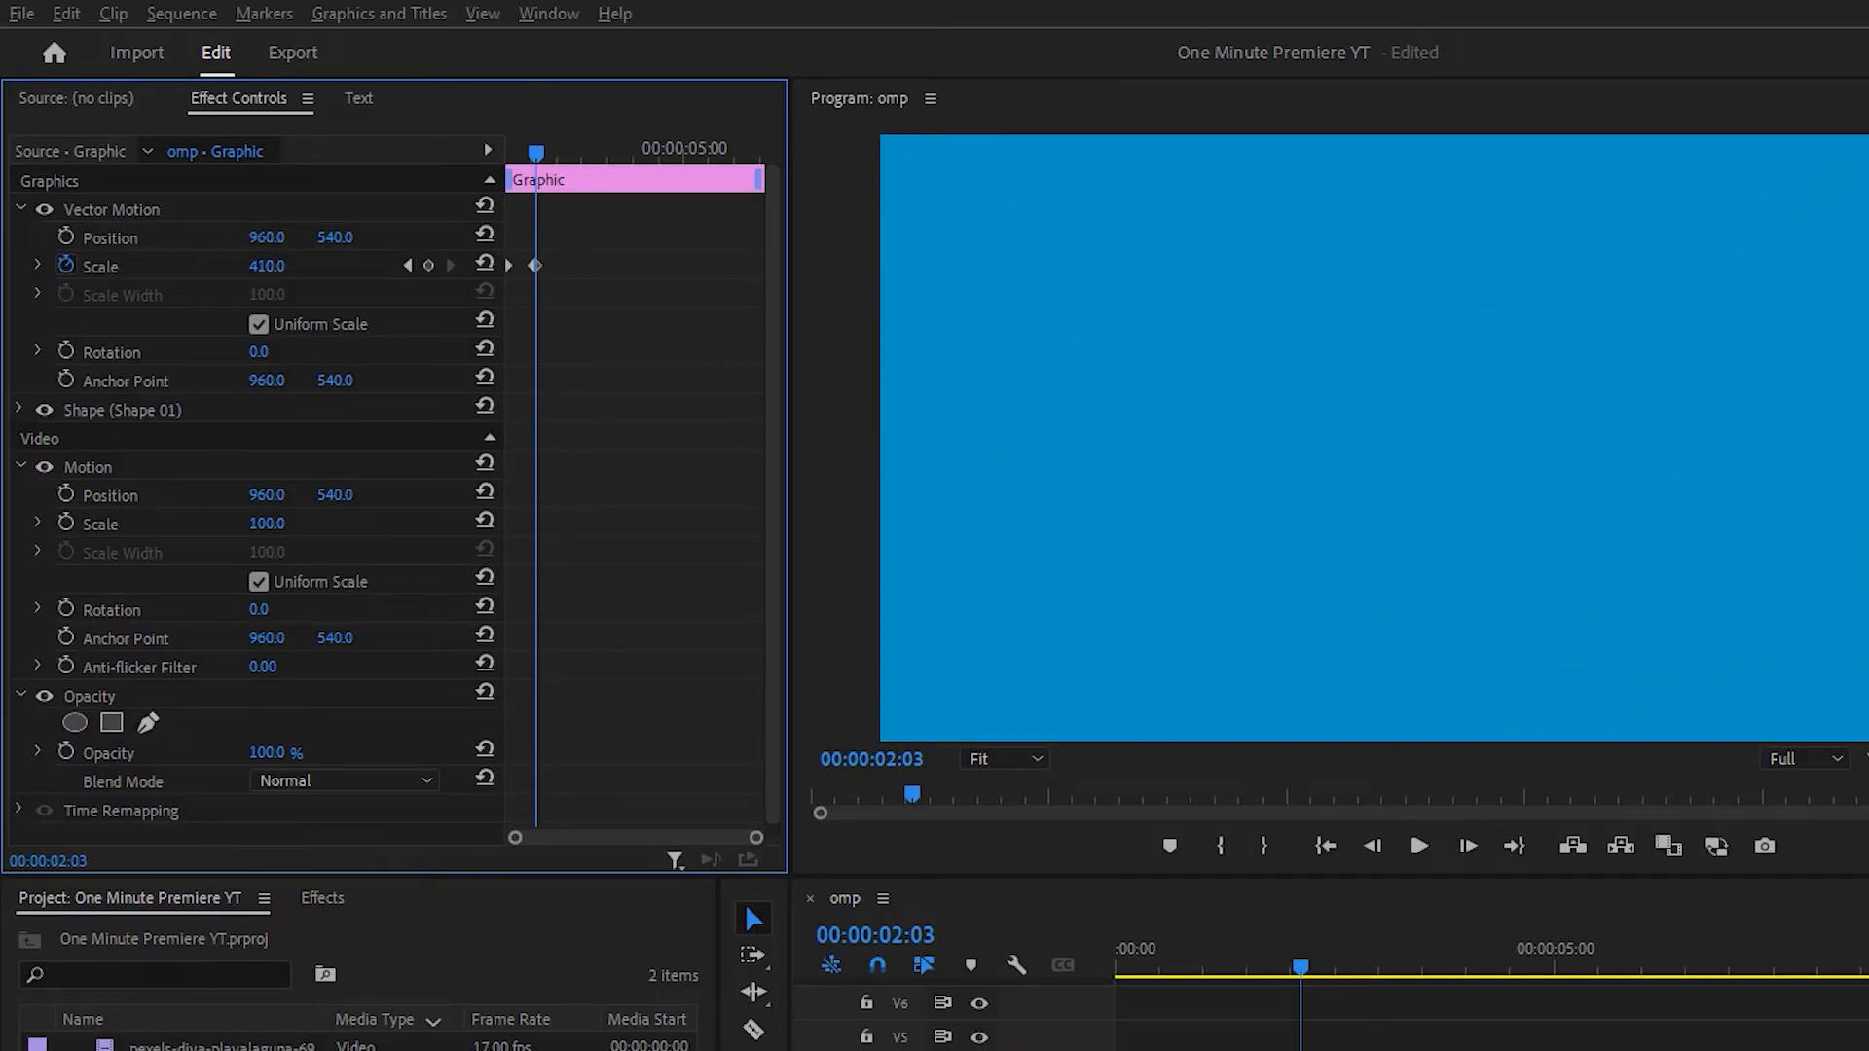
# Add a Vector Motion Scale keyframe holding 415 at 00:00:04:19, and set Scale to 0 at 00:00:05:09
pyautogui.moveTo(533, 153); pyautogui.dragTo(678, 159)
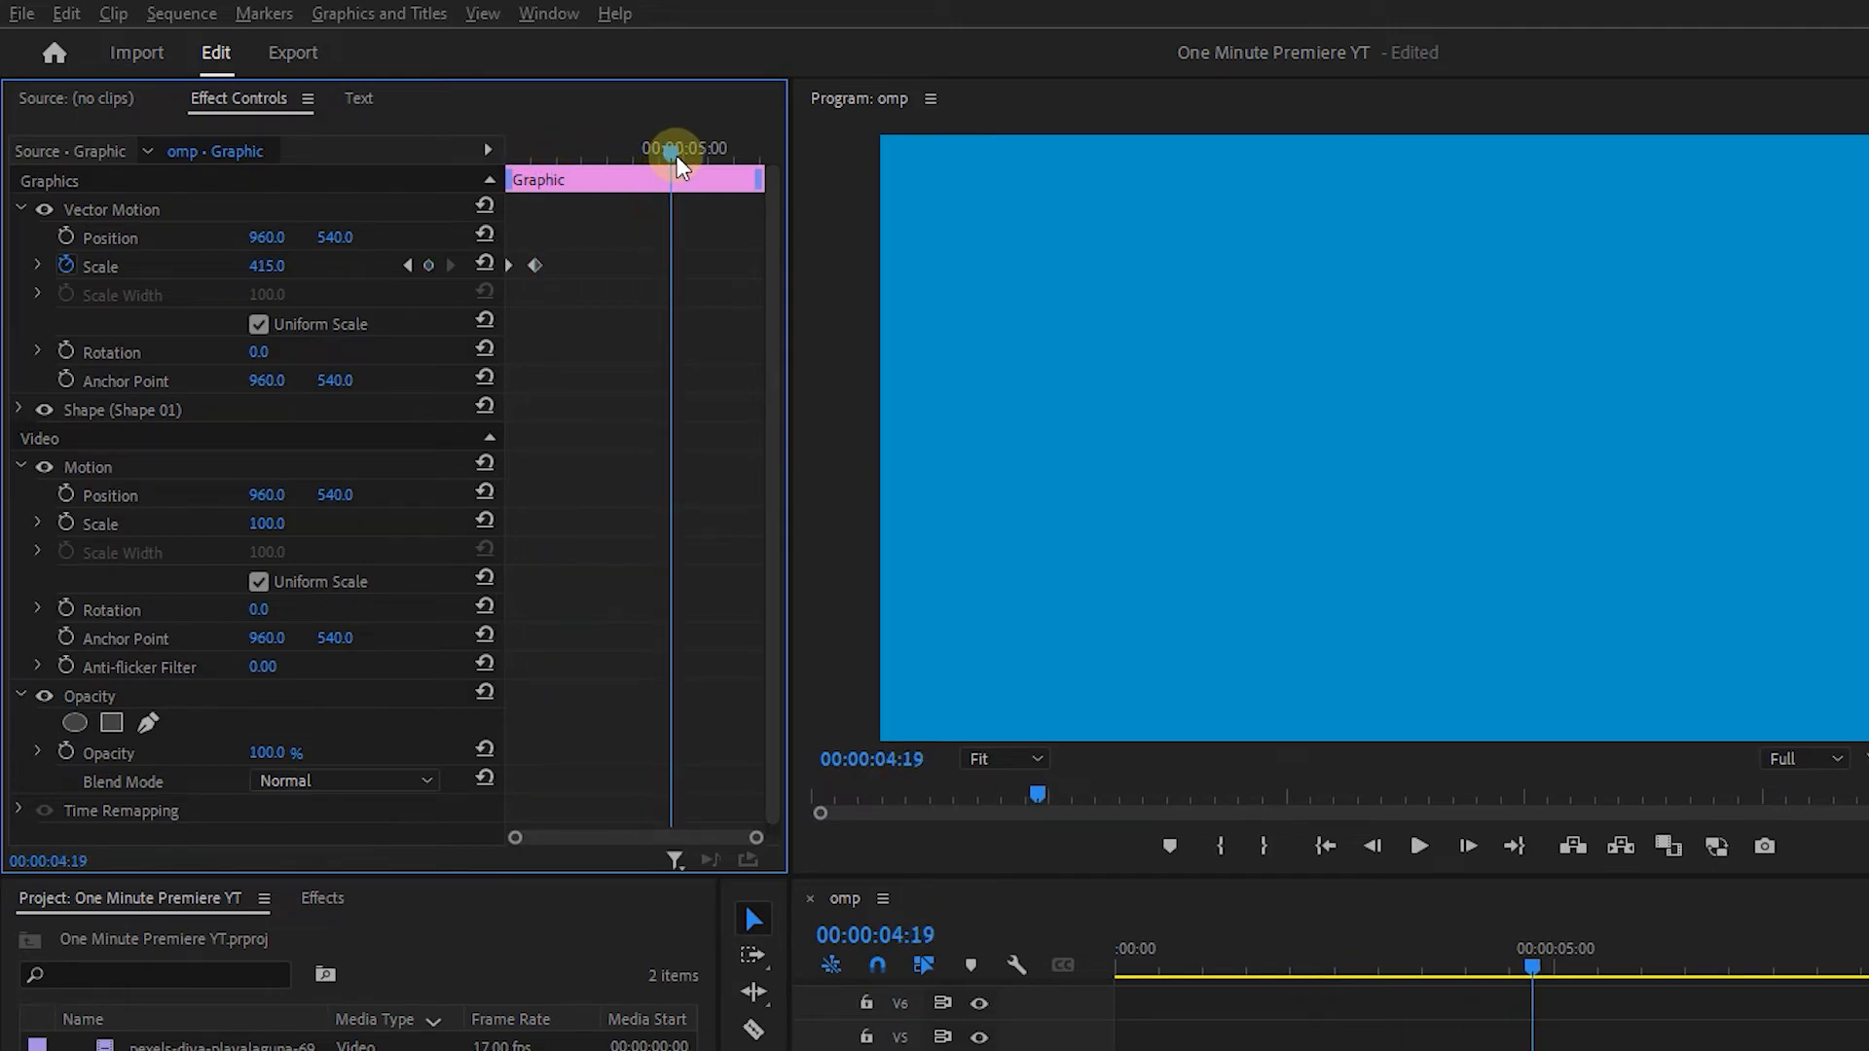
pyautogui.click(428, 265)
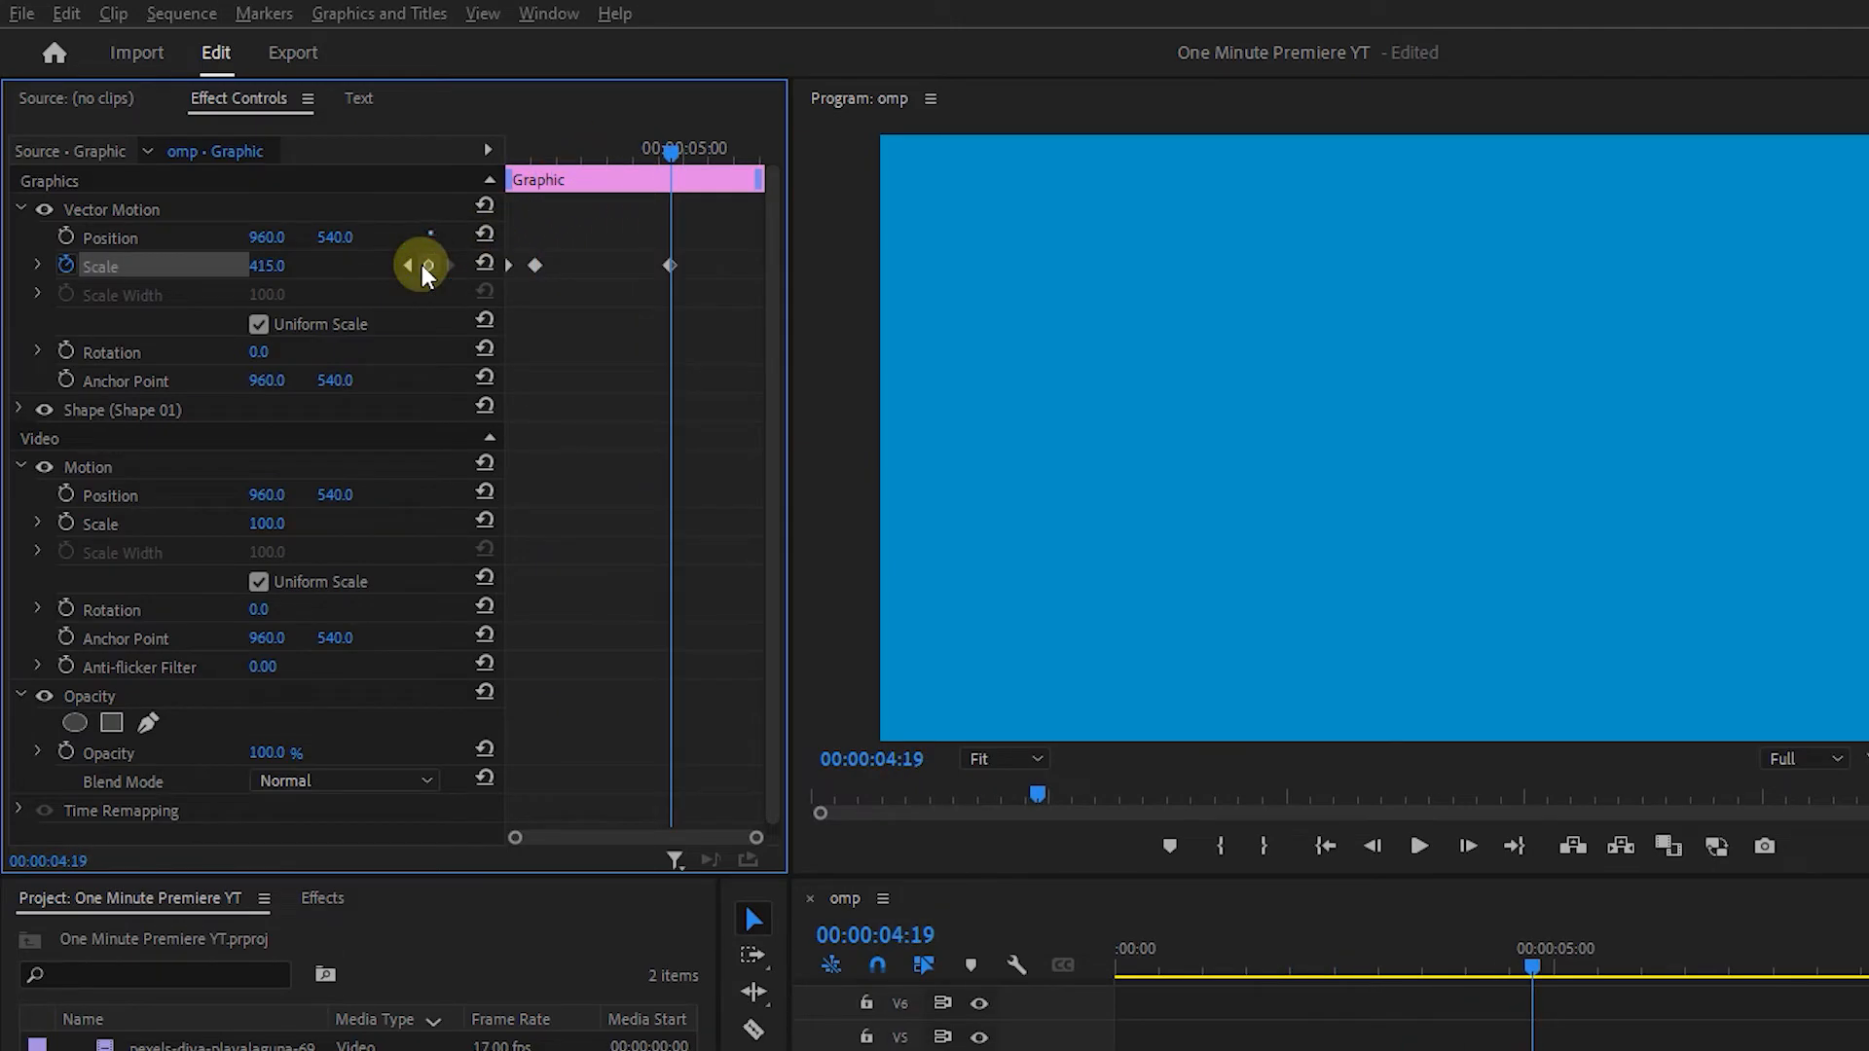
pyautogui.hotkey('shift', 'Right')
pyautogui.hotkey('shift', 'Right')
pyautogui.hotkey('shift', 'Right')
pyautogui.click(264, 272)
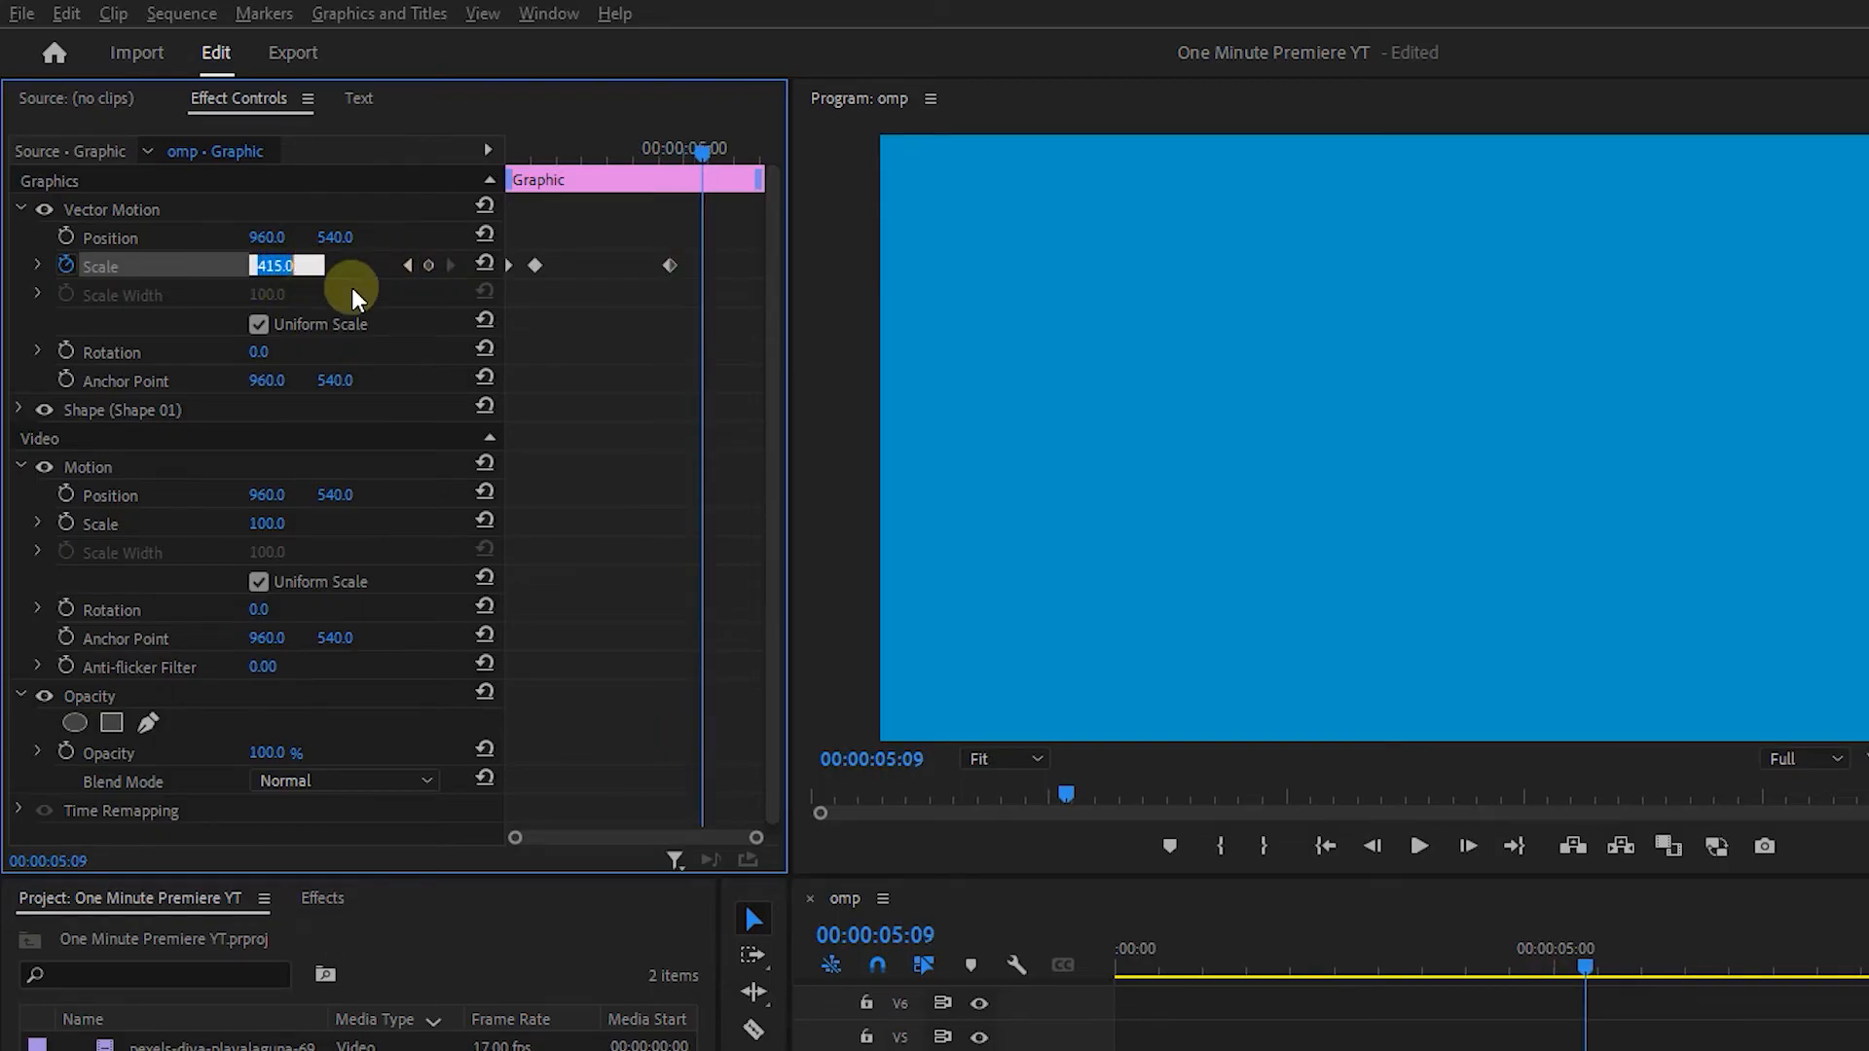
pyautogui.write('0')
pyautogui.press('Return')
# Apply Ease In and Ease Out to all four Scale keyframes, then play the animation from the graphic's start
pyautogui.moveTo(728, 224); pyautogui.dragTo(451, 281)
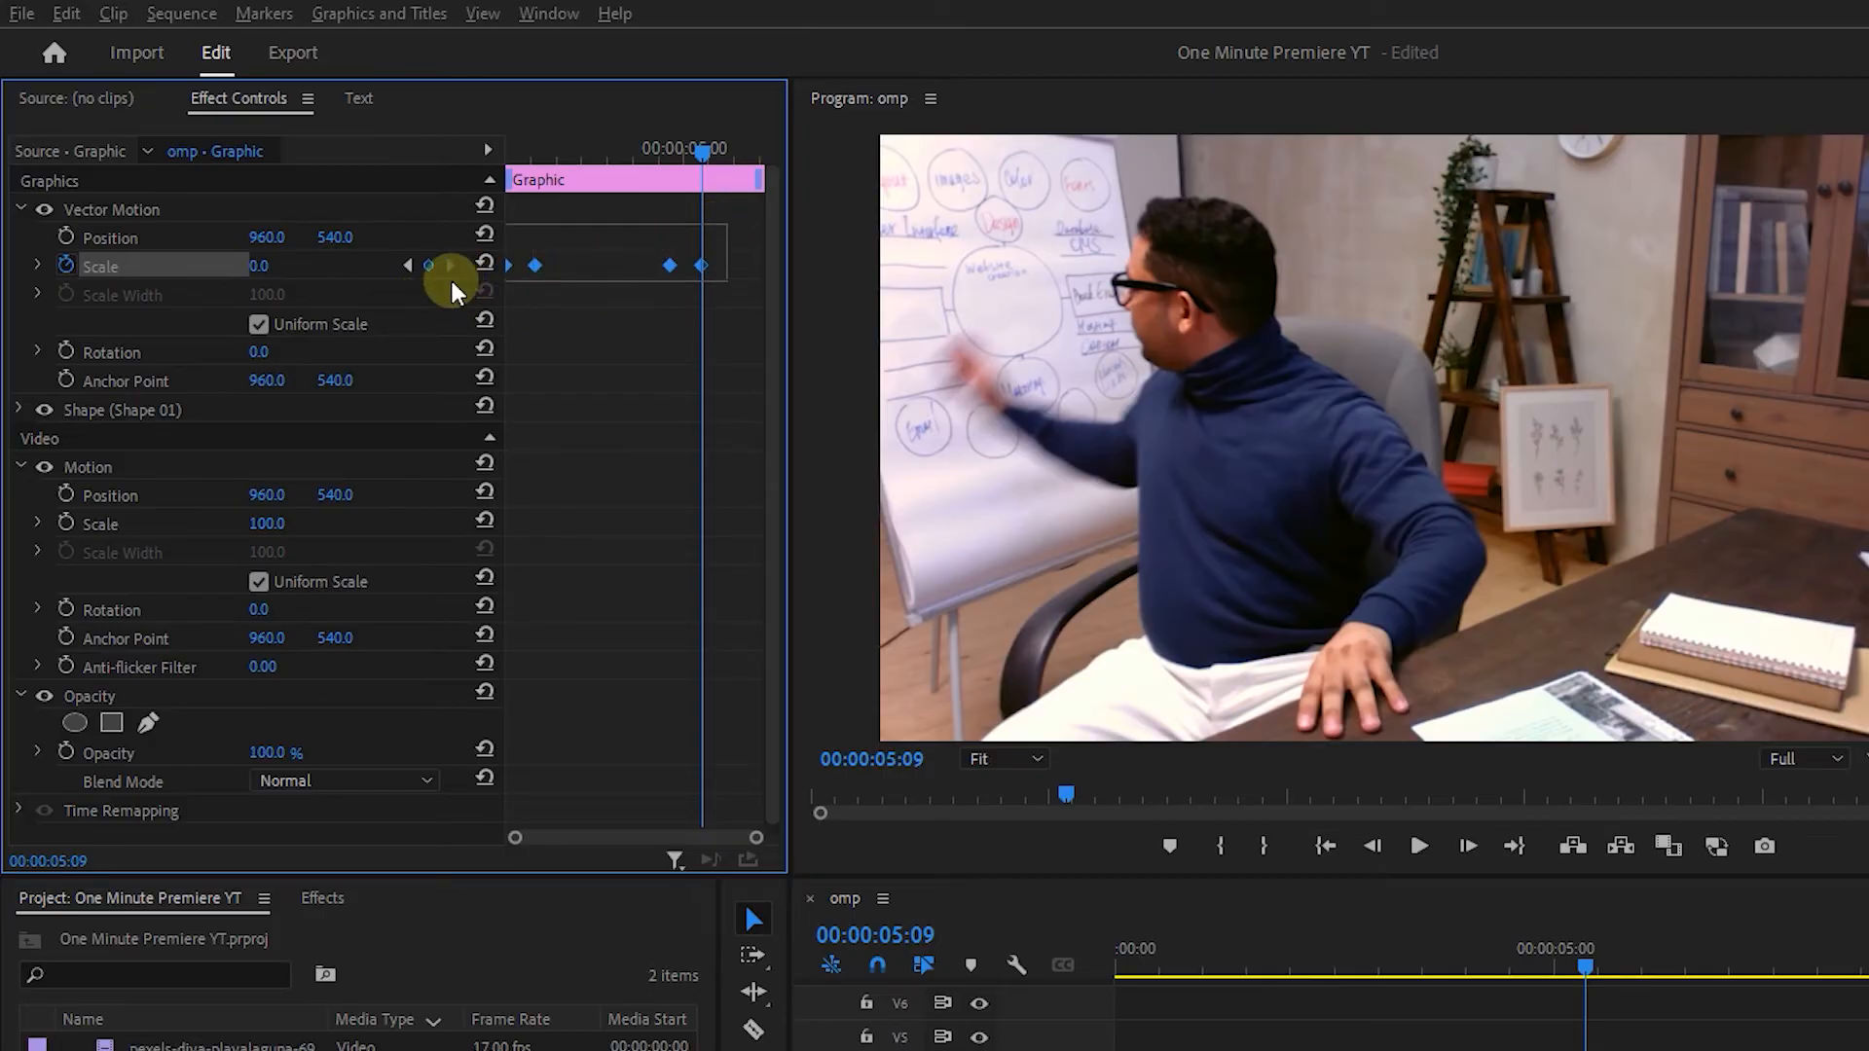
pyautogui.rightClick(534, 265)
pyautogui.click(605, 651)
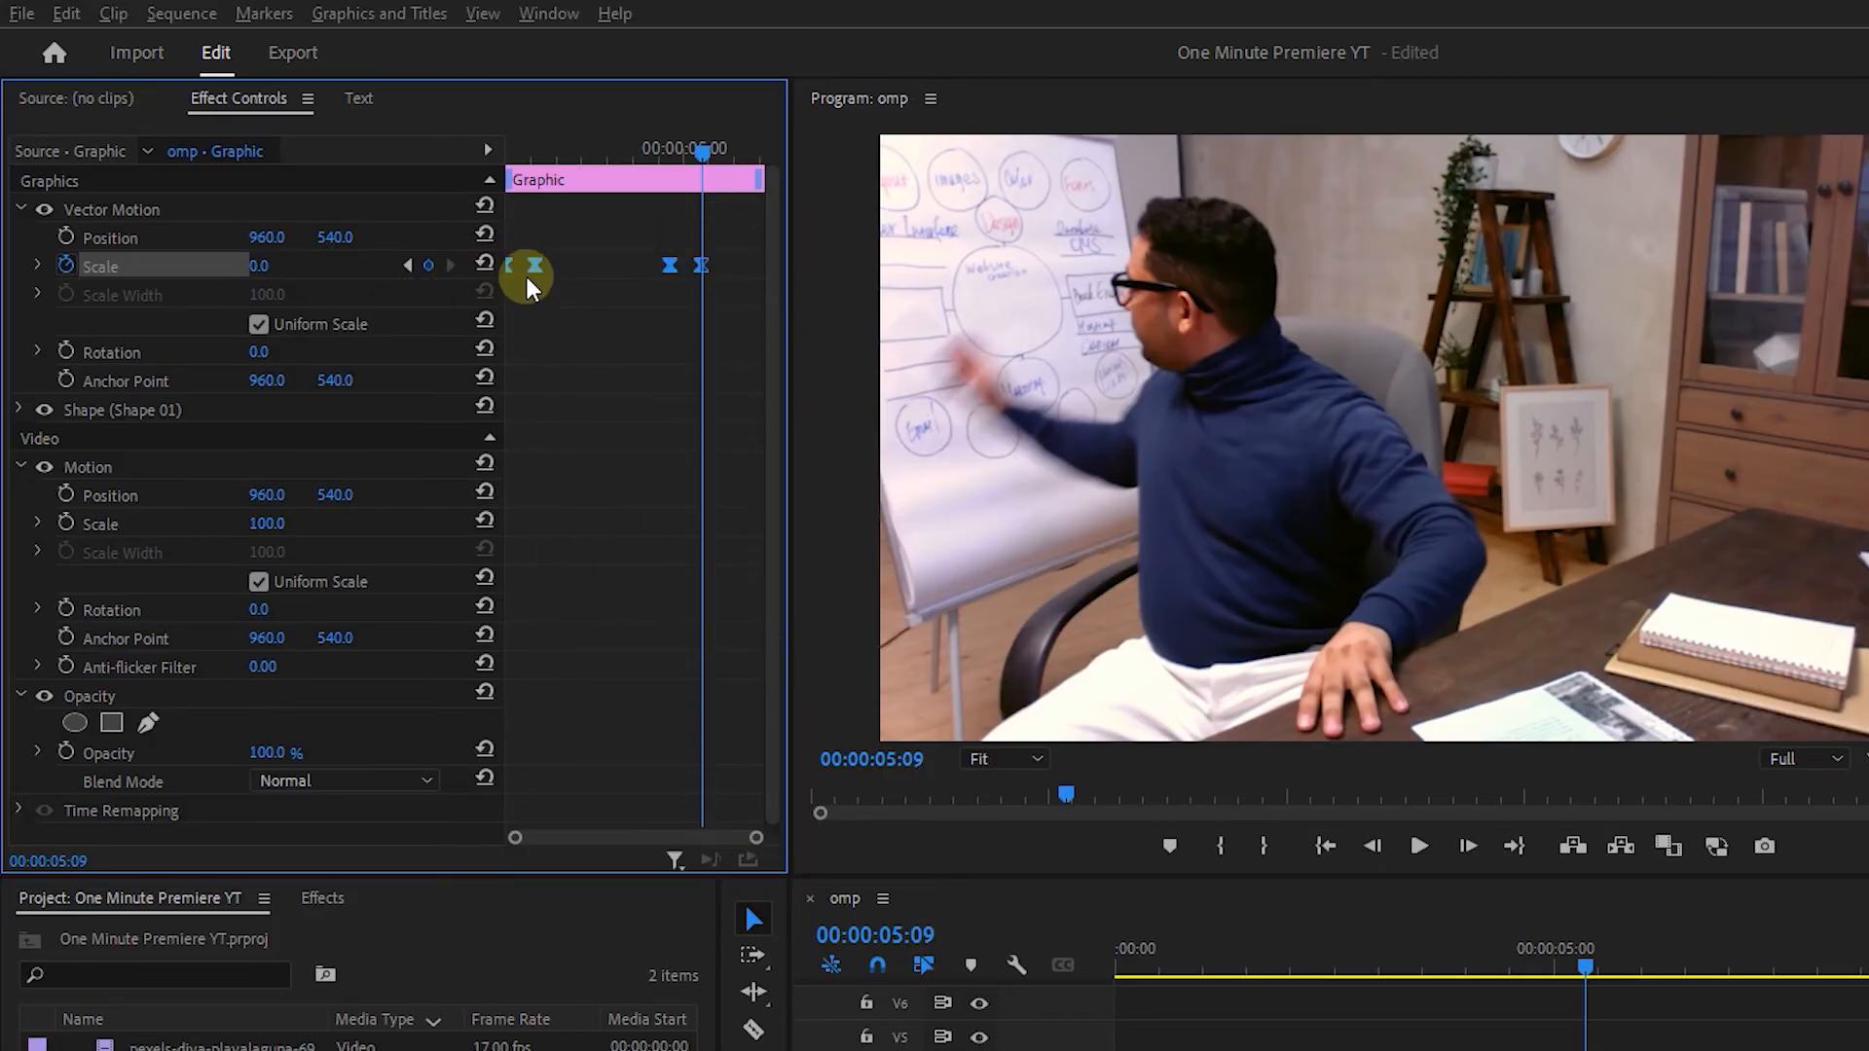
pyautogui.rightClick(541, 259)
pyautogui.click(622, 672)
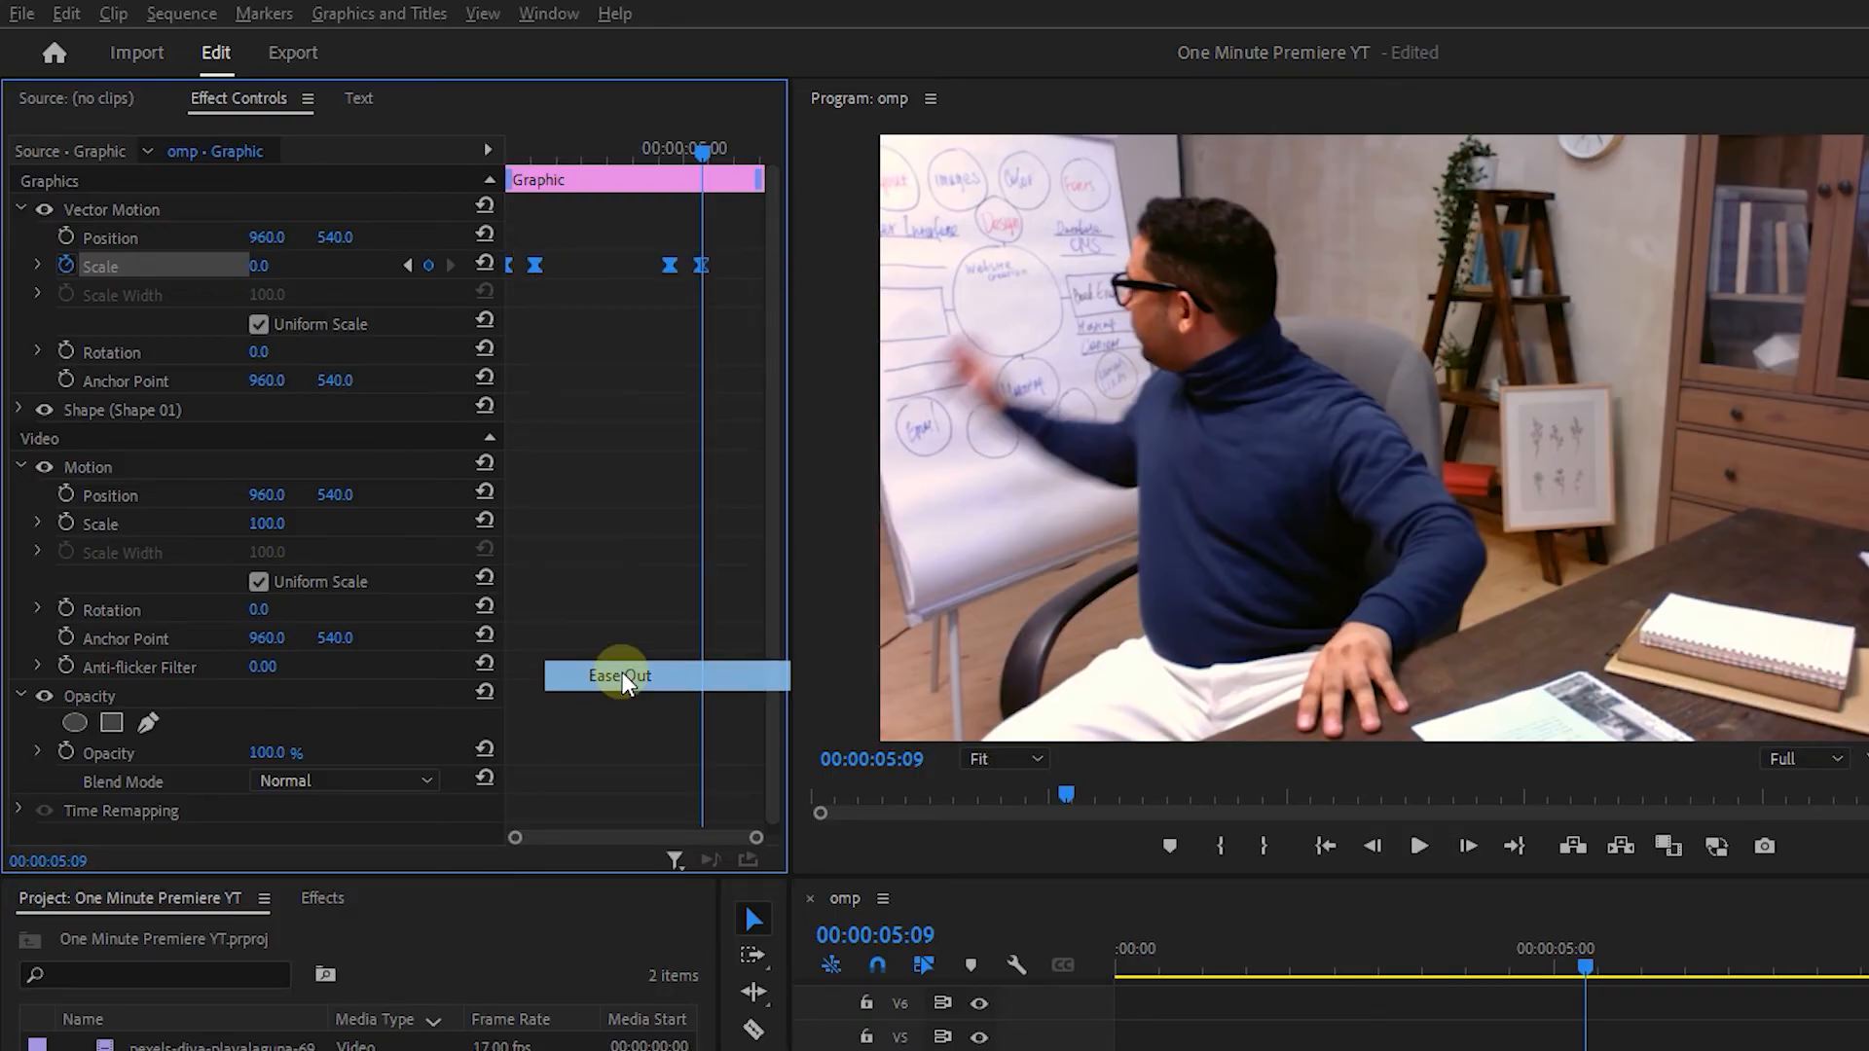
pyautogui.click(499, 148)
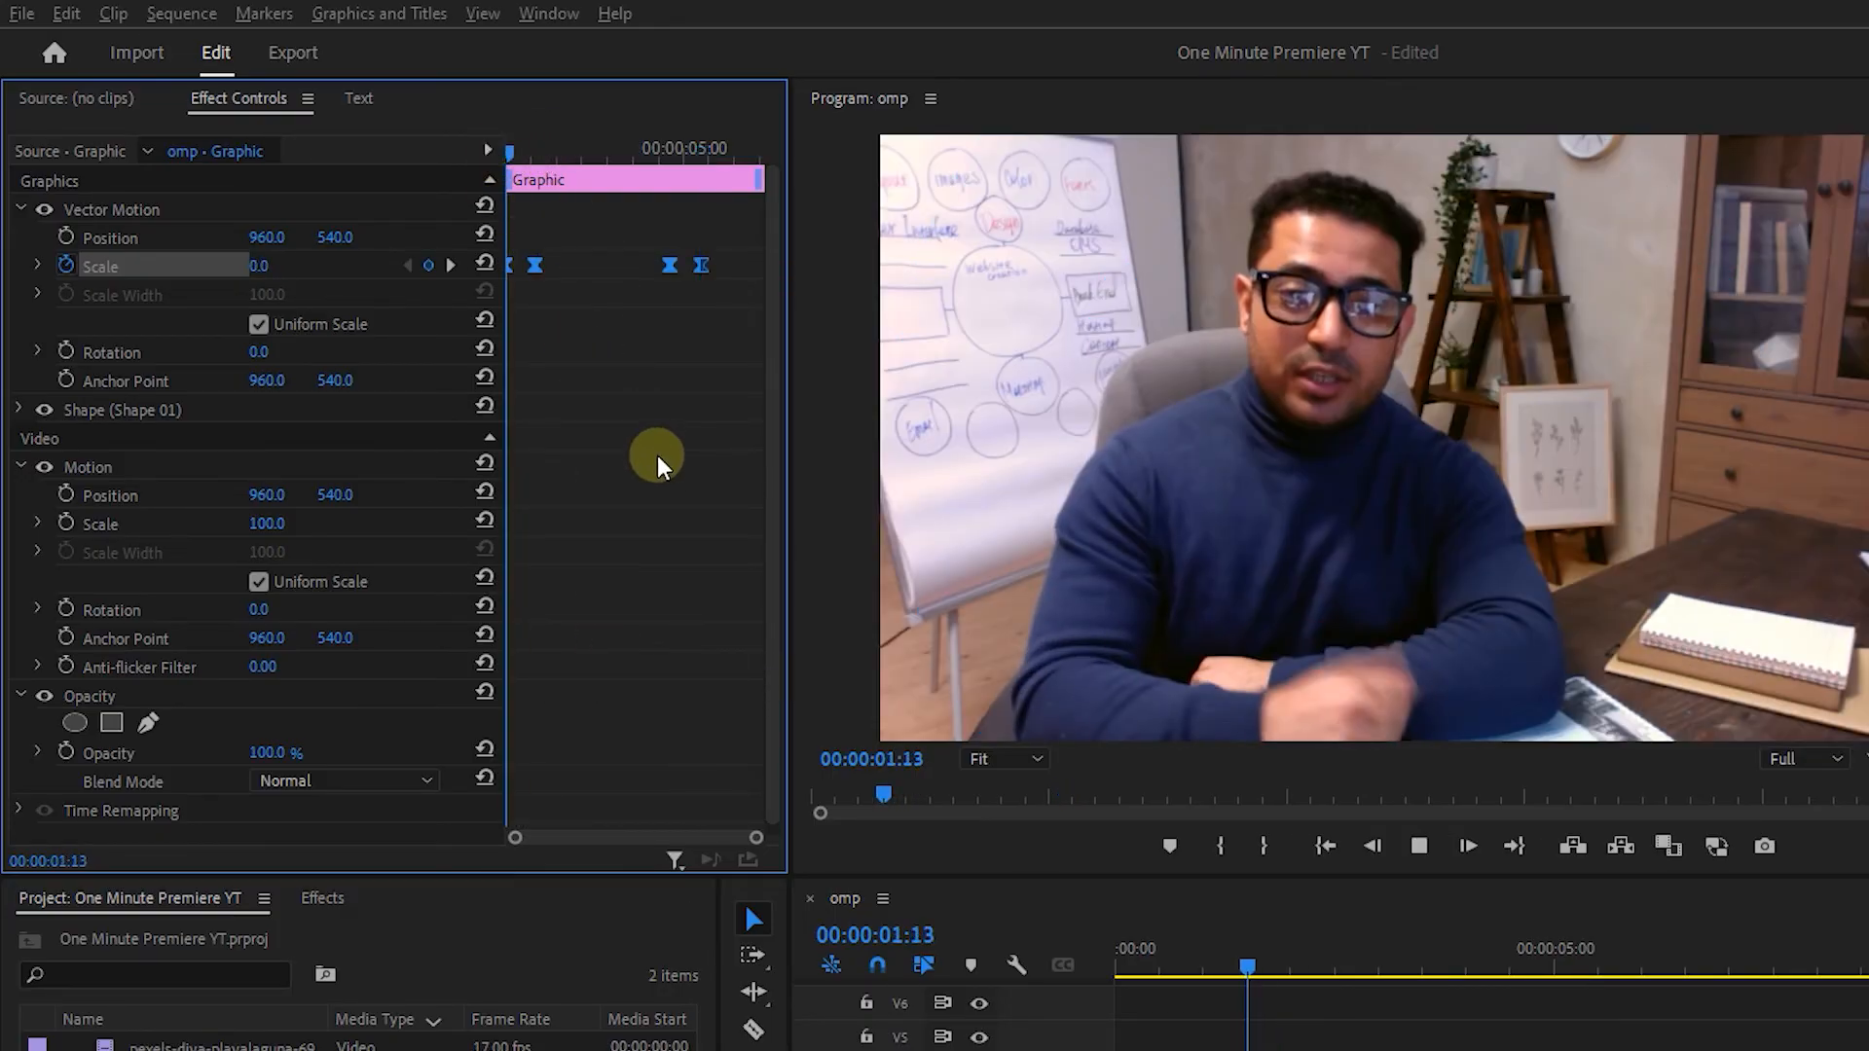
pyautogui.press('space')
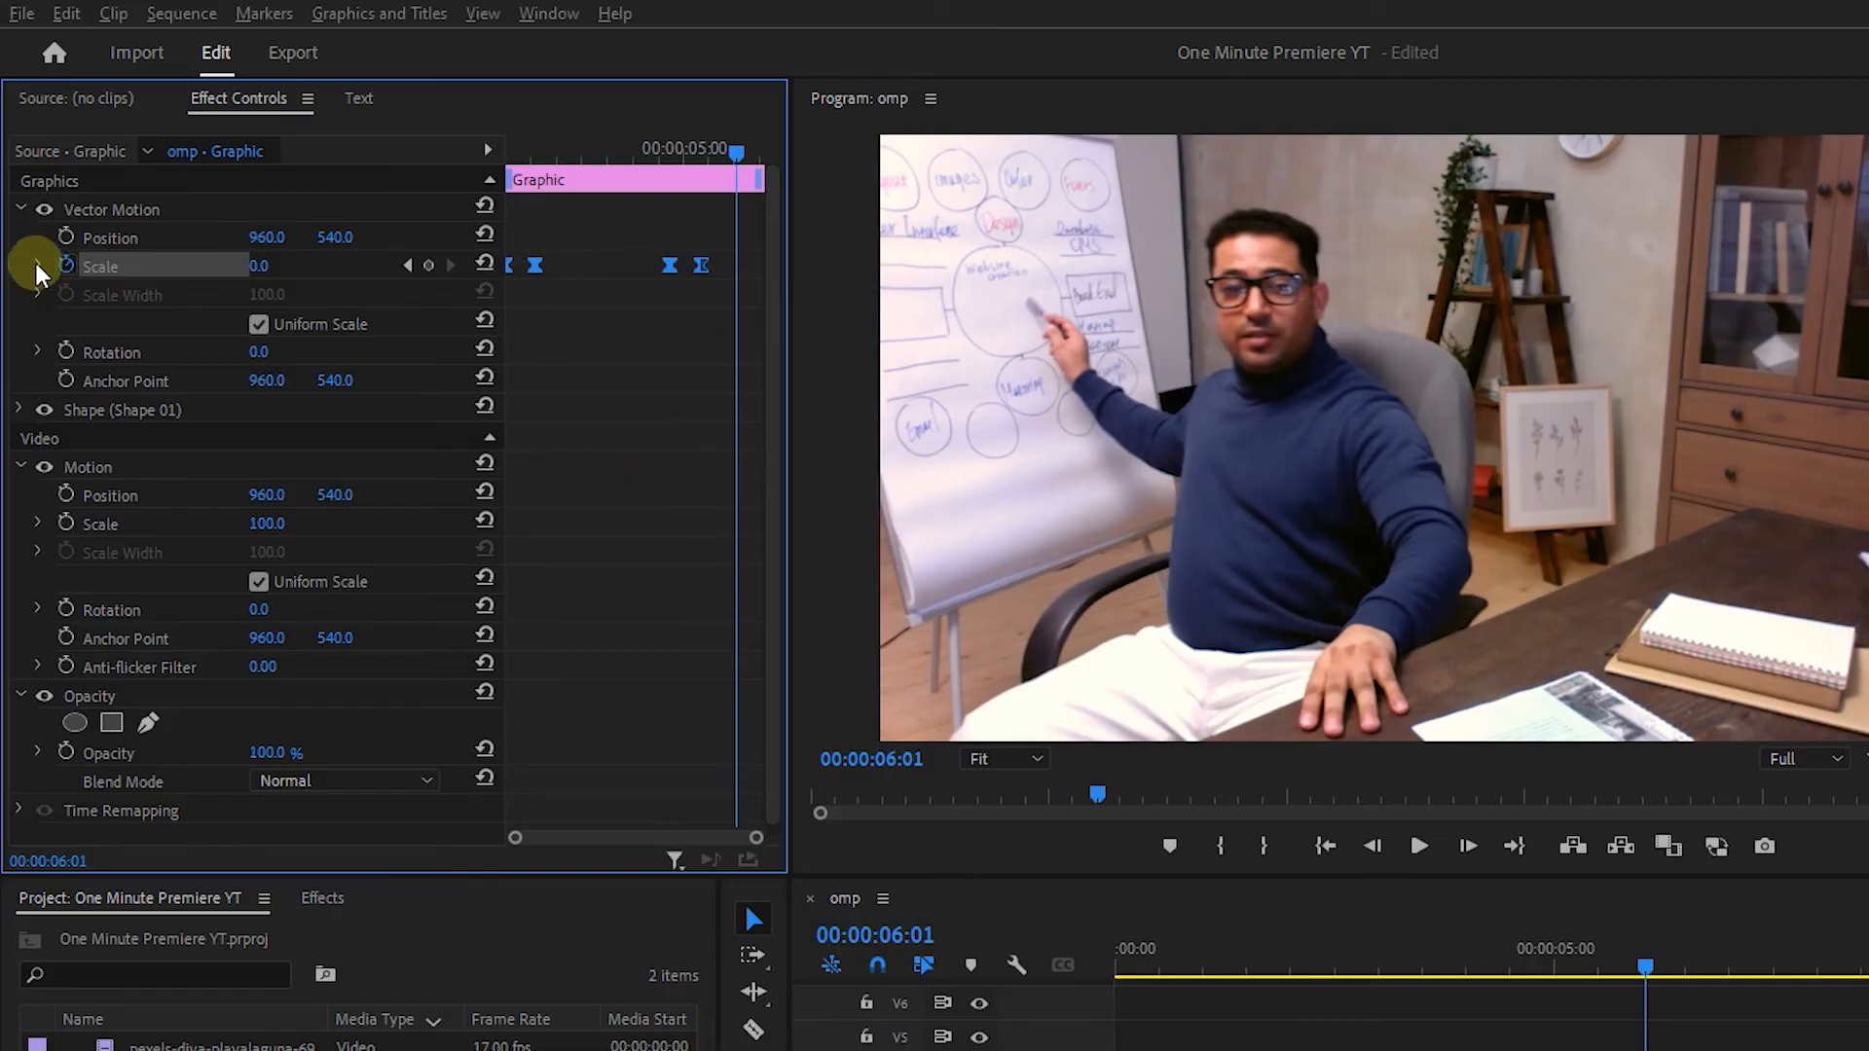
# Show the Scale value and velocity graphs and extend the second keyframe's outgoing ease handle toward the third keyframe
pyautogui.click(37, 263)
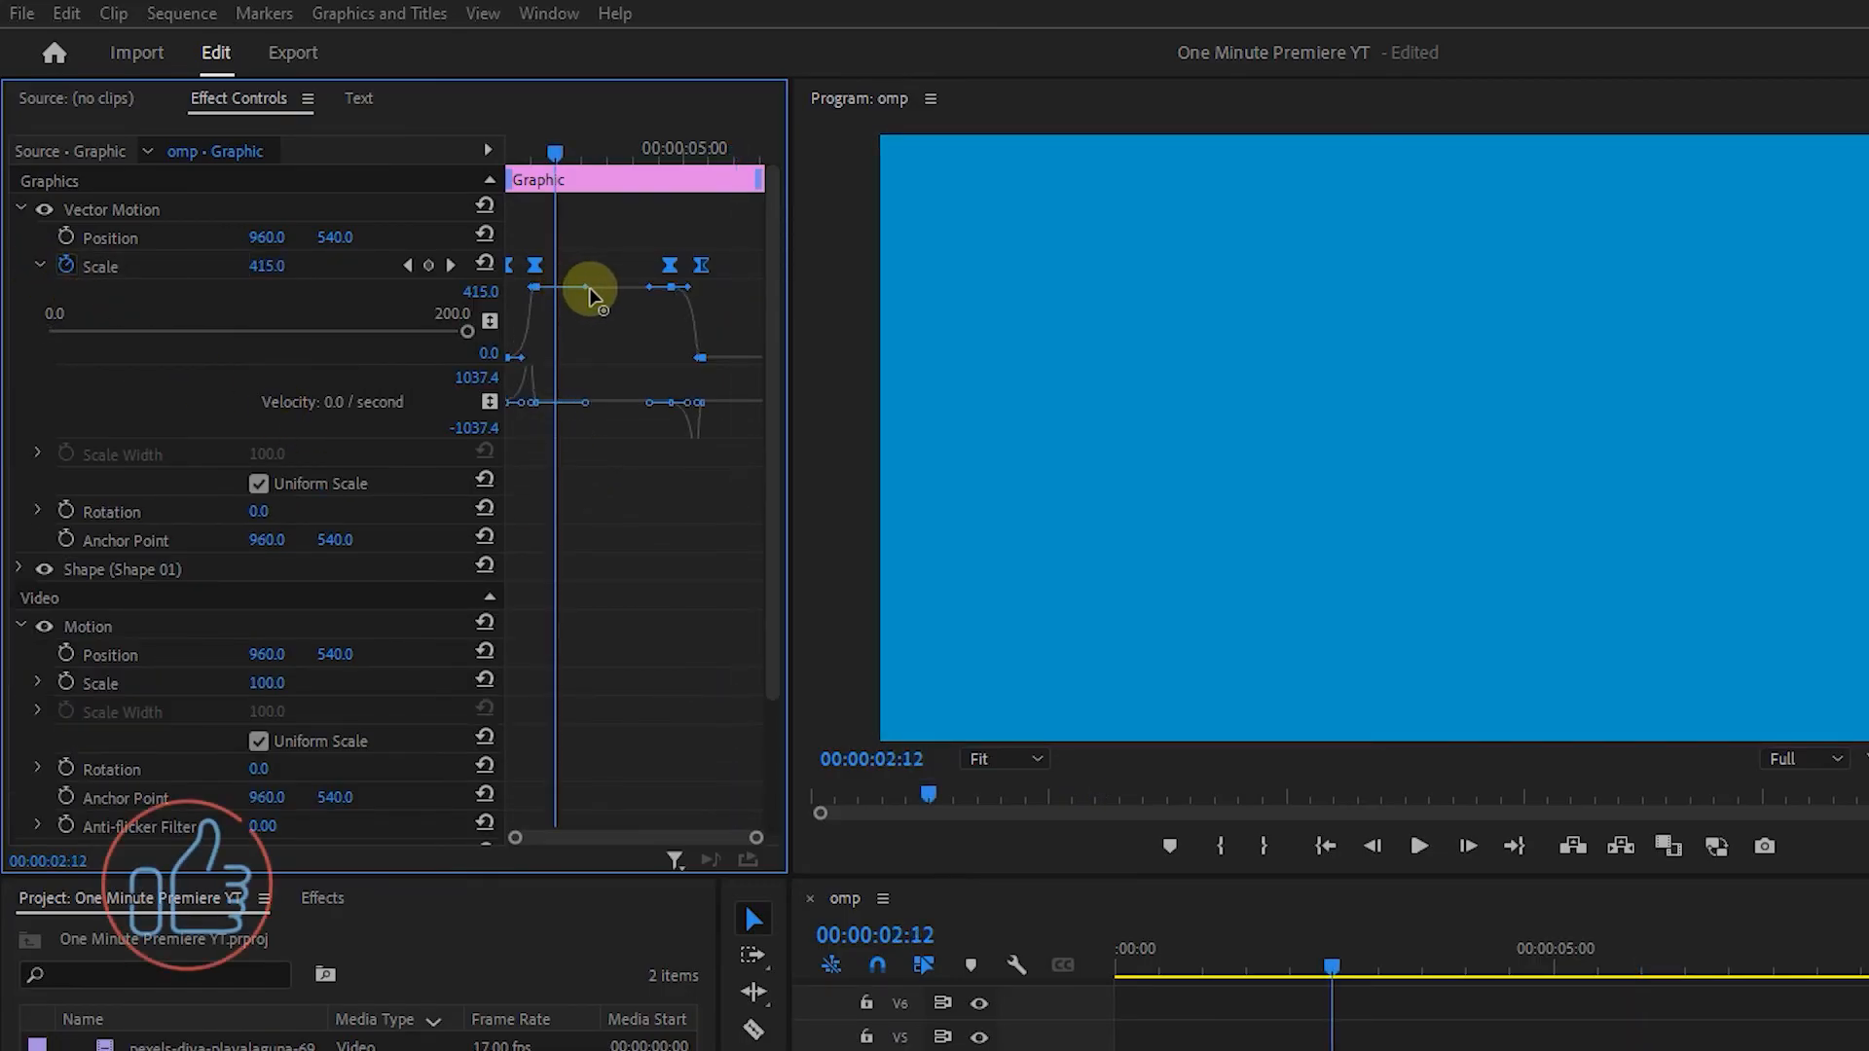
pyautogui.moveTo(590, 289); pyautogui.dragTo(602, 287)
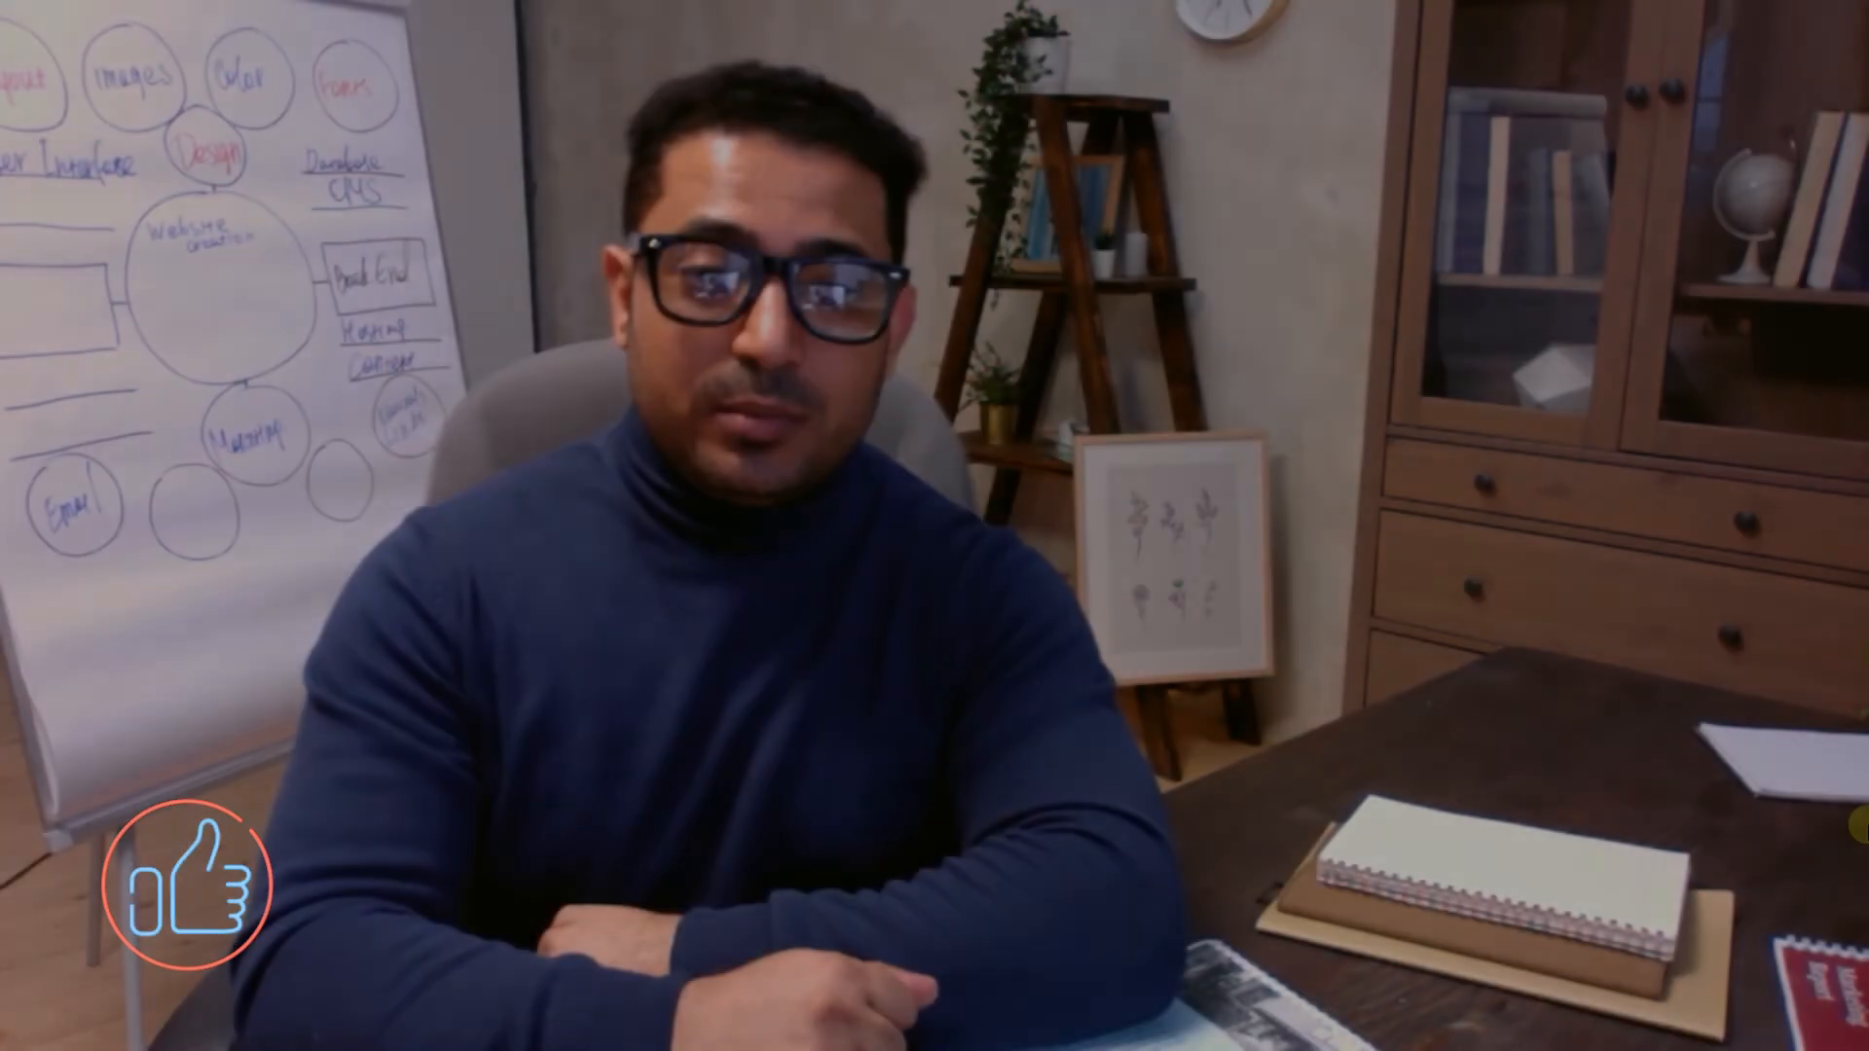